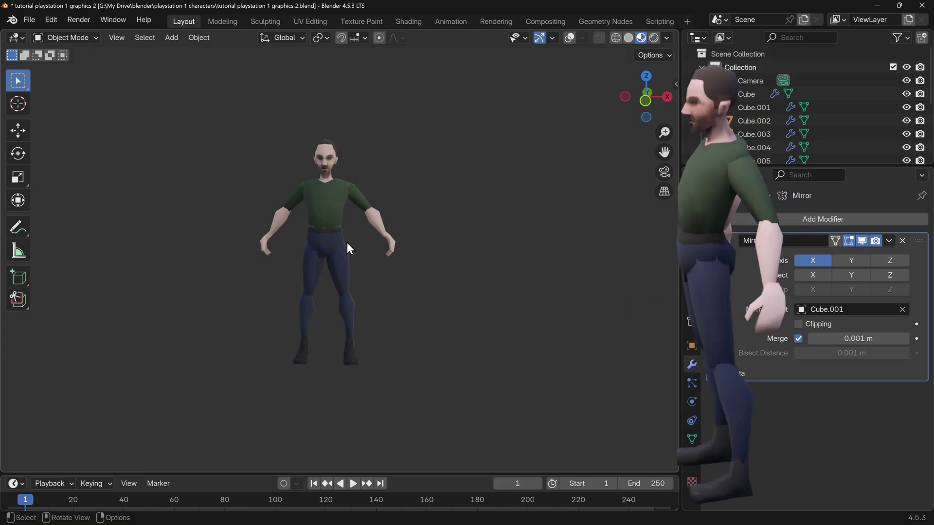
# - Hide the two reference image empties, Empty and Empty.001, leaving only the character's body parts in view
pyautogui.moveTo(346, 244)
pyautogui.mouseDown(button='middle')
pyautogui.moveTo(399, 240)
pyautogui.moveTo(284, 243)
pyautogui.mouseUp(button='middle')
pyautogui.moveTo(330, 242)
pyautogui.mouseDown(button='middle')
pyautogui.moveTo(352, 211)
pyautogui.moveTo(373, 214)
pyautogui.moveTo(340, 223)
pyautogui.mouseUp(button='middle')
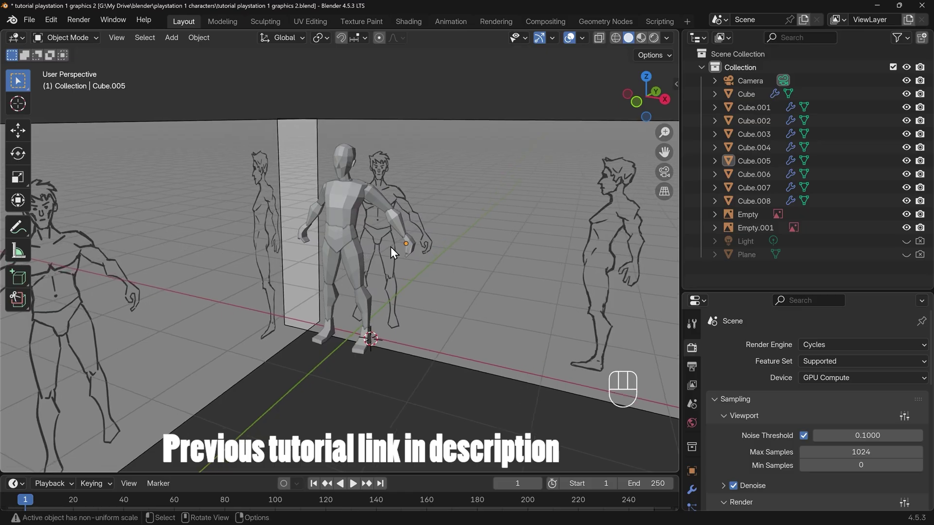
pyautogui.moveTo(392, 238)
pyautogui.mouseDown(button='middle')
pyautogui.moveTo(489, 226)
pyautogui.moveTo(436, 242)
pyautogui.moveTo(456, 230)
pyautogui.mouseUp(button='middle')
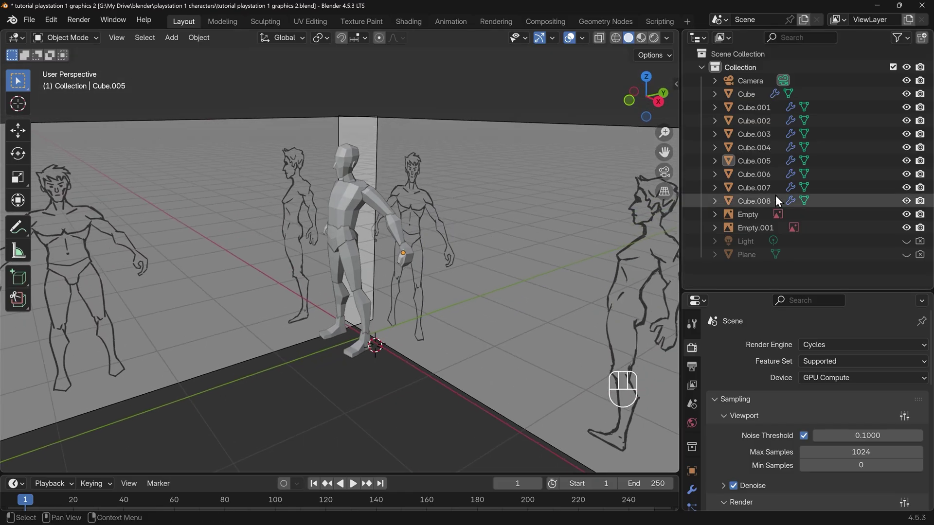
pyautogui.click(906, 214)
pyautogui.click(906, 228)
pyautogui.moveTo(362, 216)
pyautogui.mouseDown(button='middle')
pyautogui.moveTo(462, 215)
pyautogui.moveTo(380, 220)
pyautogui.mouseUp(button='middle')
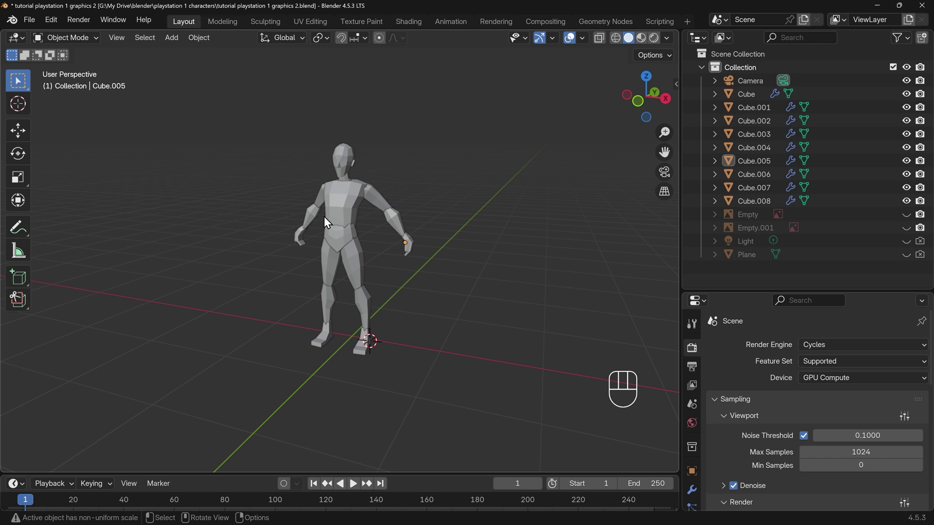
# - Examine the character's separate body part objects, selecting the forearms, torso, thighs, lower legs, feet and head in turn
pyautogui.scroll(2, 438, 227)
pyautogui.click(418, 214)
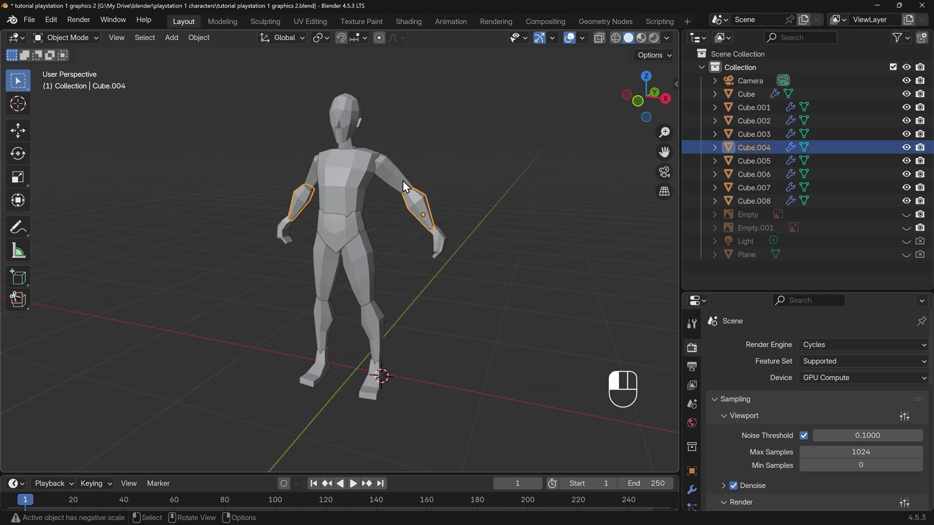
pyautogui.click(355, 188)
pyautogui.click(359, 237)
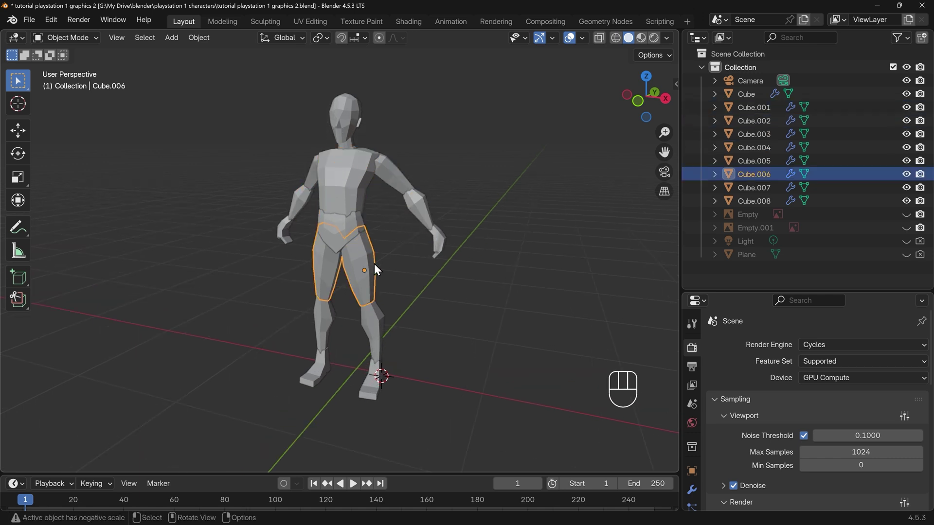
pyautogui.click(381, 320)
pyautogui.click(374, 384)
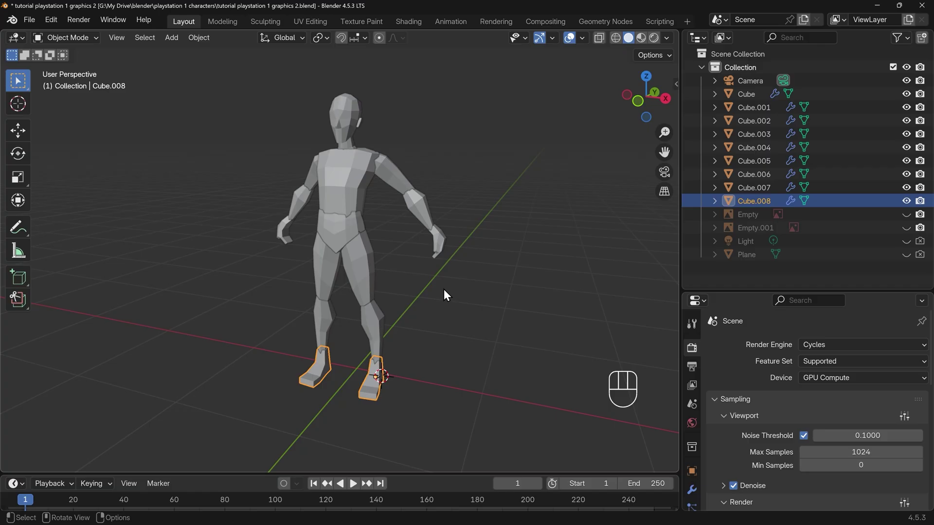
pyautogui.click(357, 125)
pyautogui.moveTo(340, 182); pyautogui.dragTo(477, 182, button='middle')
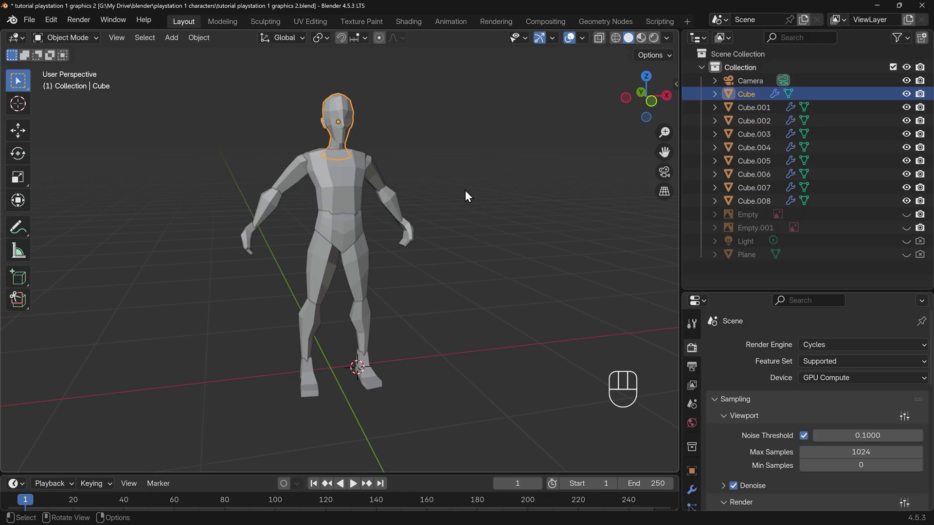
pyautogui.moveTo(461, 191); pyautogui.dragTo(417, 250, button='middle')
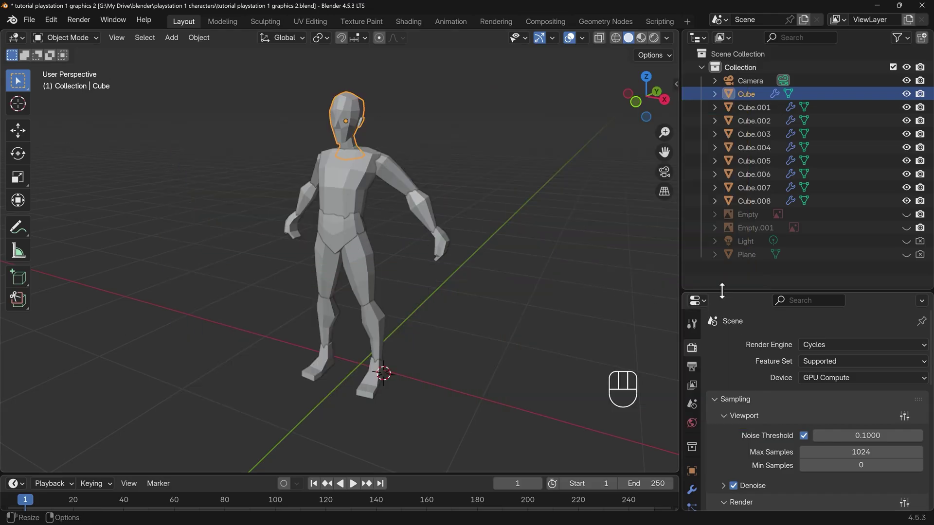
# - Enlarge the properties area and check the Mirror modifier on the head, torso, pelvis, upper arms, forearms and hands
pyautogui.moveTo(721, 293); pyautogui.dragTo(746, 165)
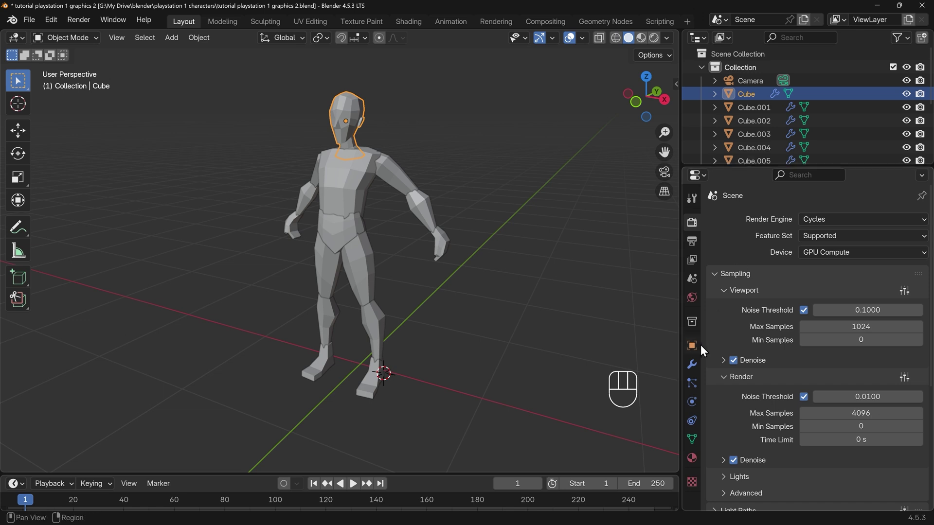
pyautogui.click(691, 364)
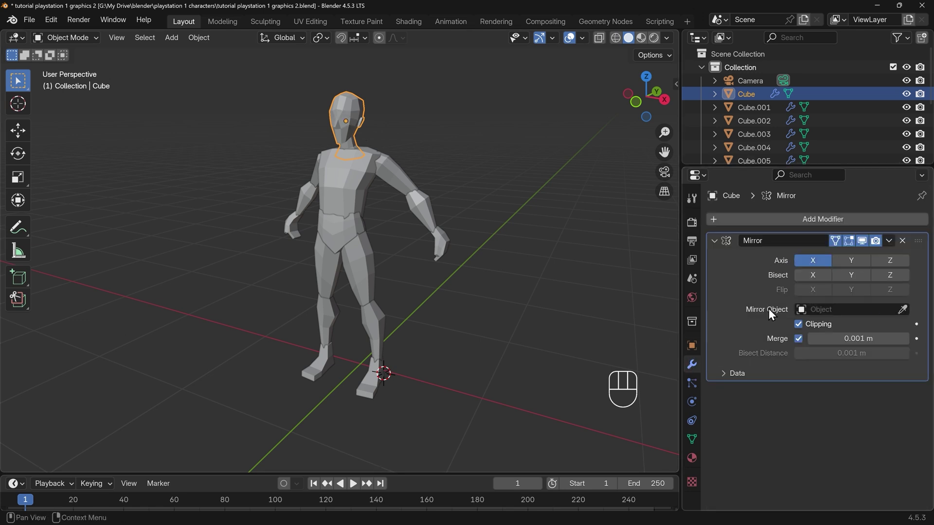
pyautogui.click(348, 181)
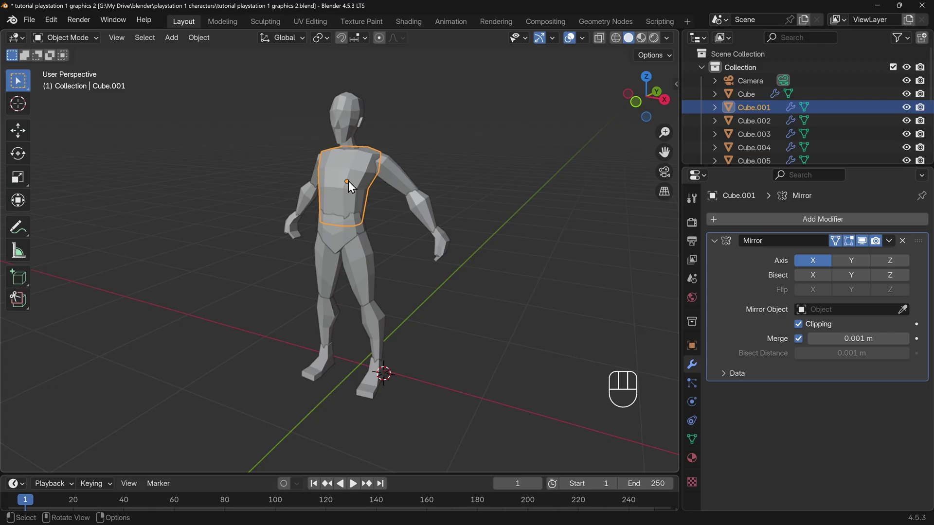
pyautogui.click(346, 239)
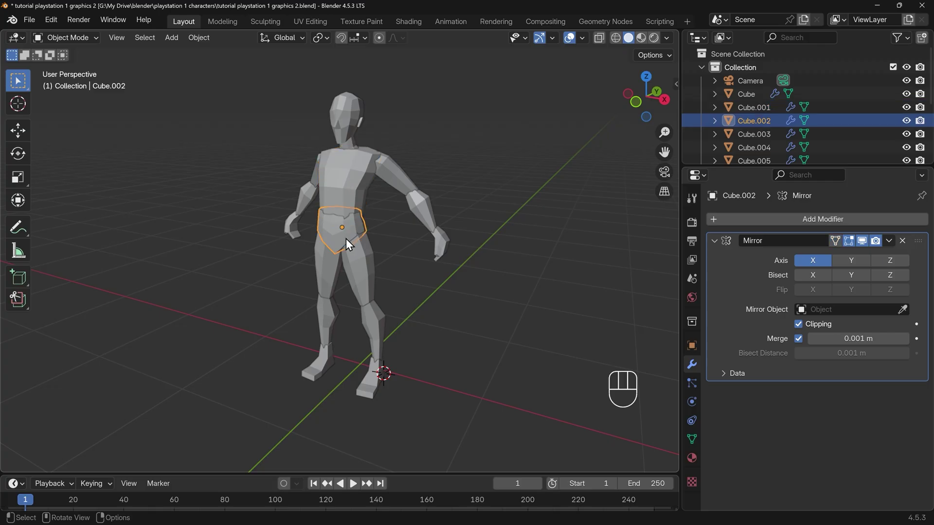
pyautogui.click(401, 177)
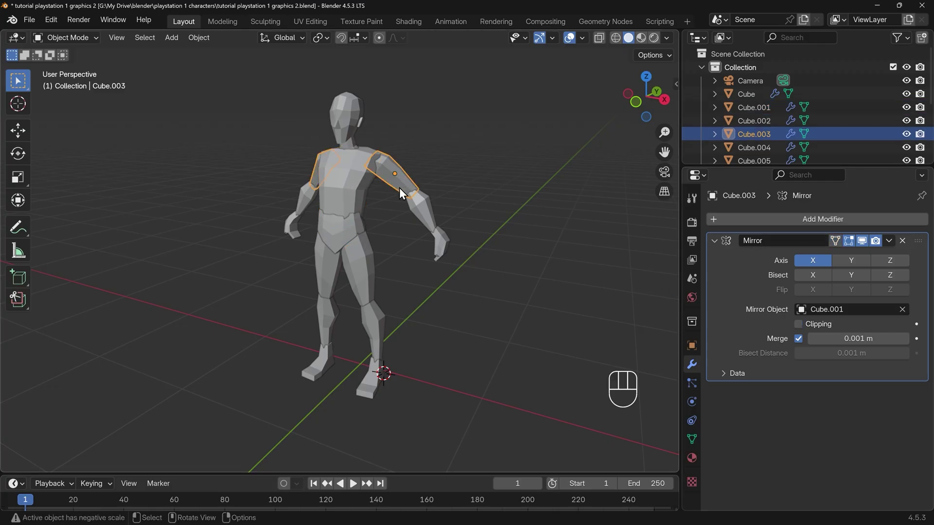
pyautogui.click(430, 205)
pyautogui.click(442, 253)
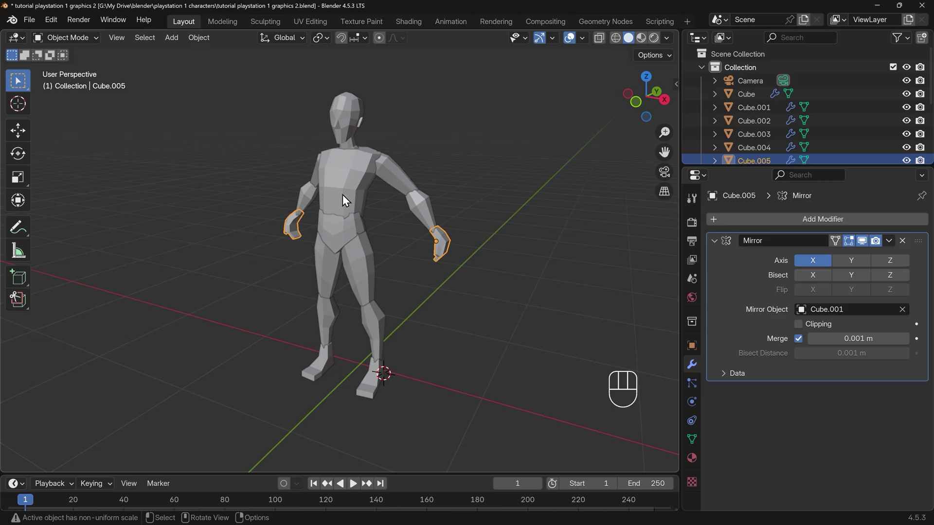
pyautogui.click(892, 243)
# - Switch to the UV Editing workspace and keep the UV Editor beside the 3D view
pyautogui.click(310, 22)
pyautogui.scroll(3, 632, 317)
pyautogui.moveTo(633, 317); pyautogui.dragTo(611, 315, button='middle')
pyautogui.scroll(2, 705, 302)
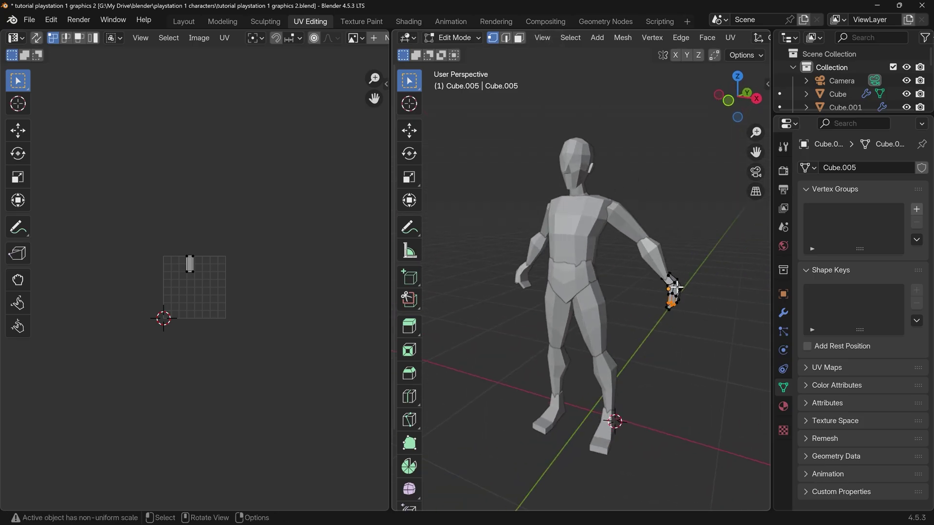
pyautogui.scroll(6, 209, 291)
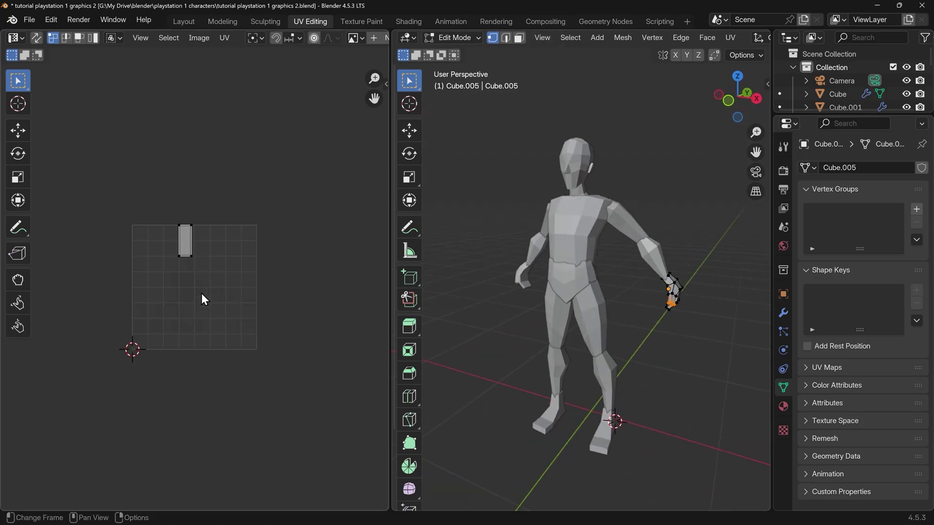
pyautogui.moveTo(237, 294); pyautogui.dragTo(240, 295, button='middle')
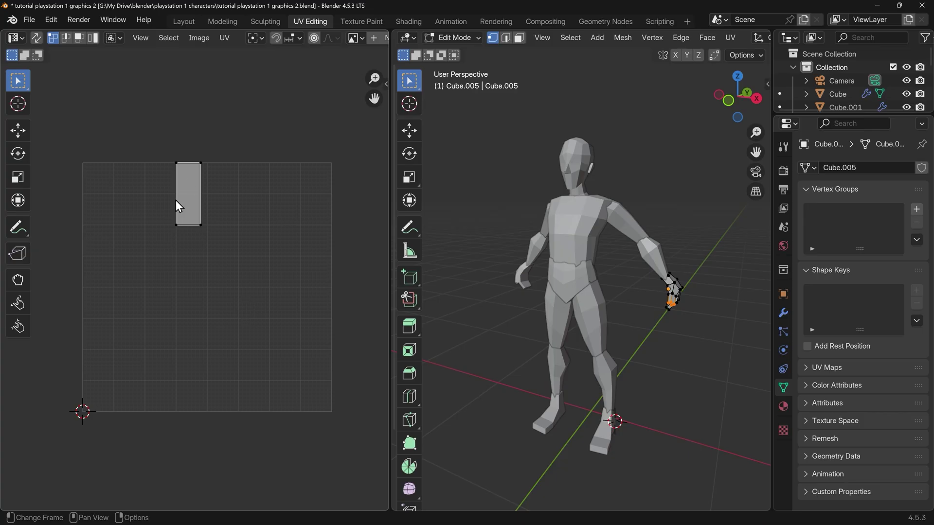
pyautogui.click(22, 36)
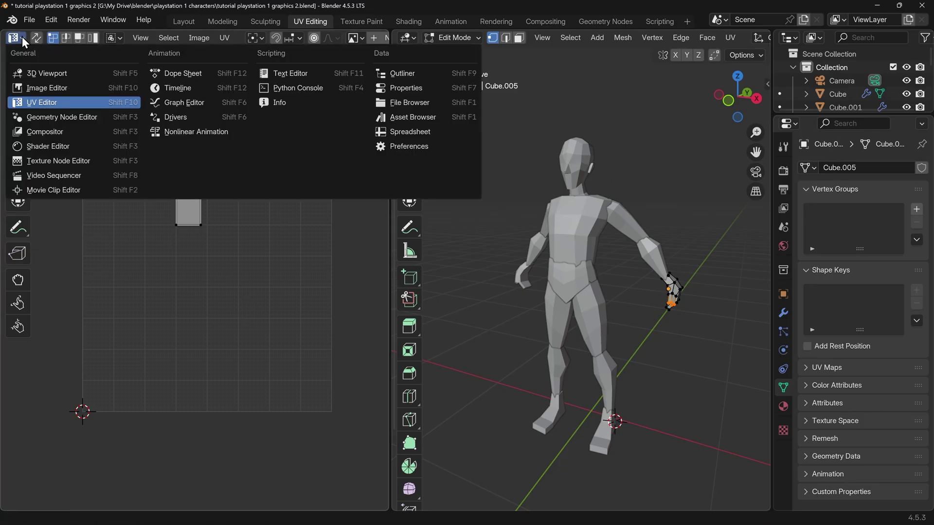
pyautogui.click(51, 107)
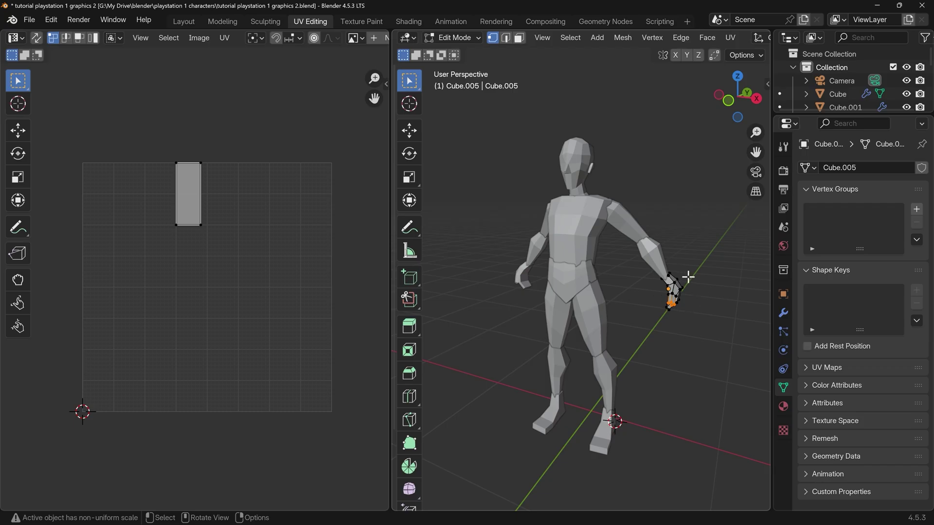
# - Leave Edit Mode on the hand, select all the character's body part objects and enter Edit Mode on them together
pyautogui.press('l')
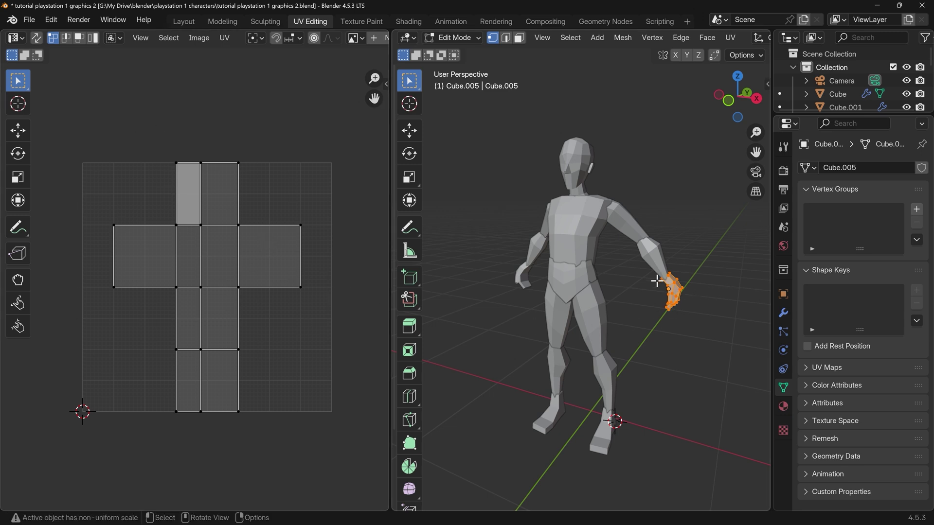
pyautogui.press('Tab')
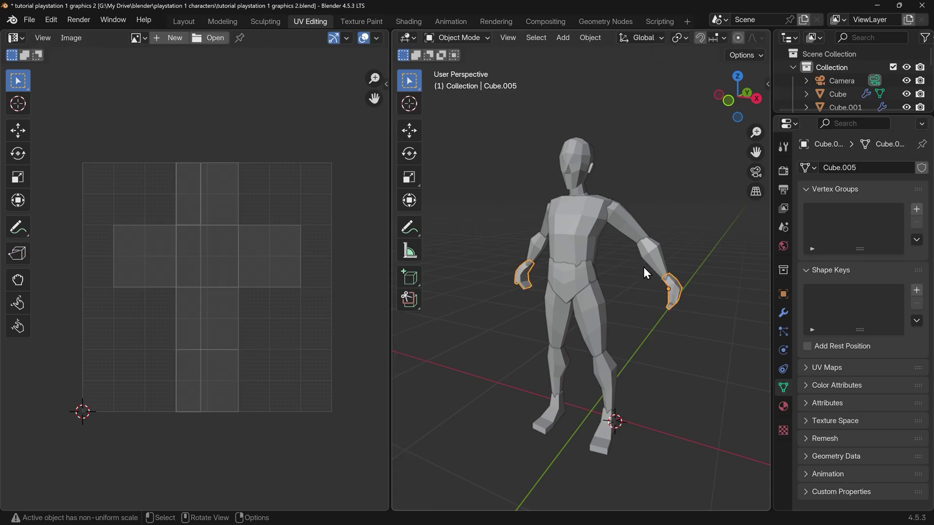
pyautogui.click(462, 39)
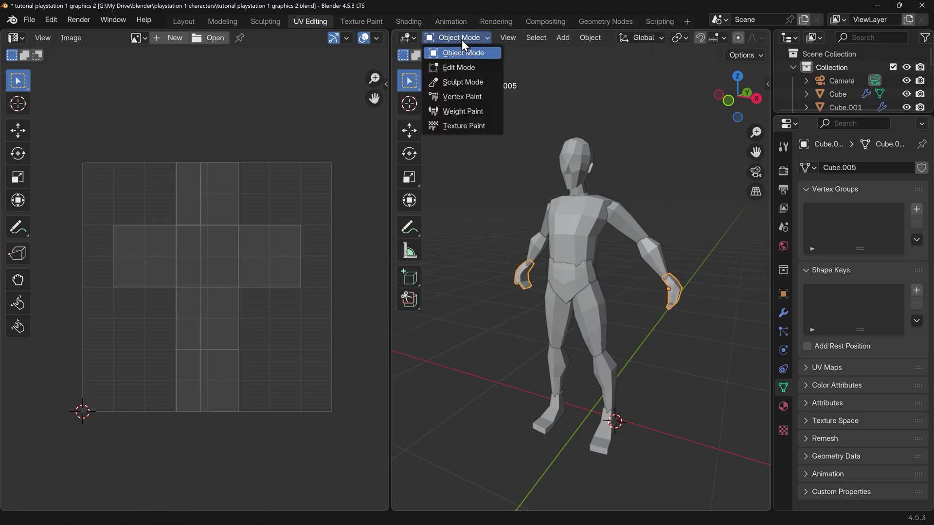
pyautogui.moveTo(513, 105); pyautogui.dragTo(692, 479)
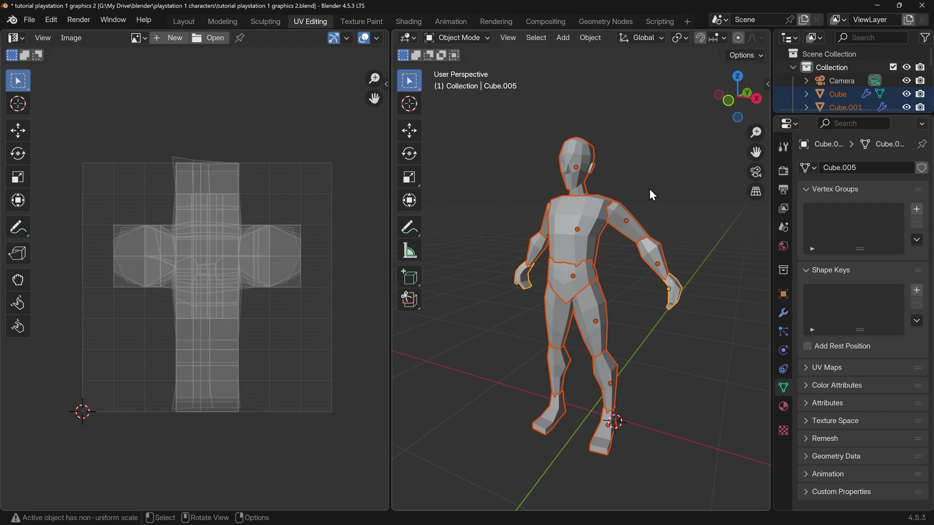
pyautogui.press('Tab')
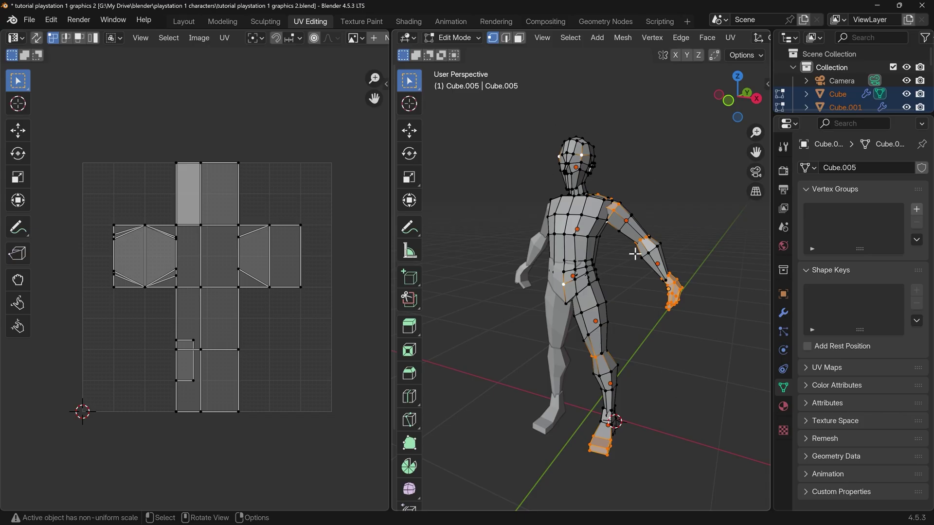
# - Select all geometry of the body parts and switch to face selection mode
pyautogui.moveTo(645, 247)
pyautogui.mouseDown(button='middle')
pyautogui.moveTo(609, 254)
pyautogui.moveTo(650, 252)
pyautogui.mouseUp(button='middle')
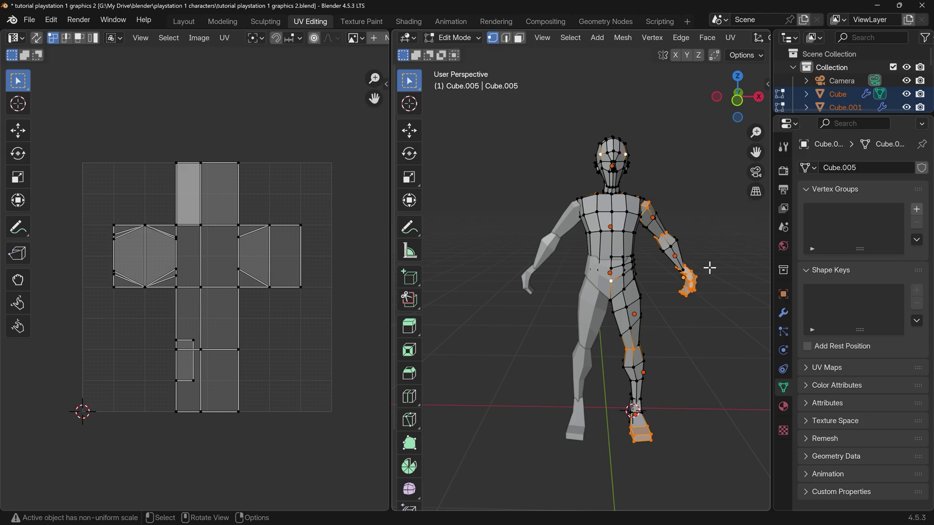
pyautogui.moveTo(679, 257); pyautogui.dragTo(683, 246, button='middle')
pyautogui.press('a')
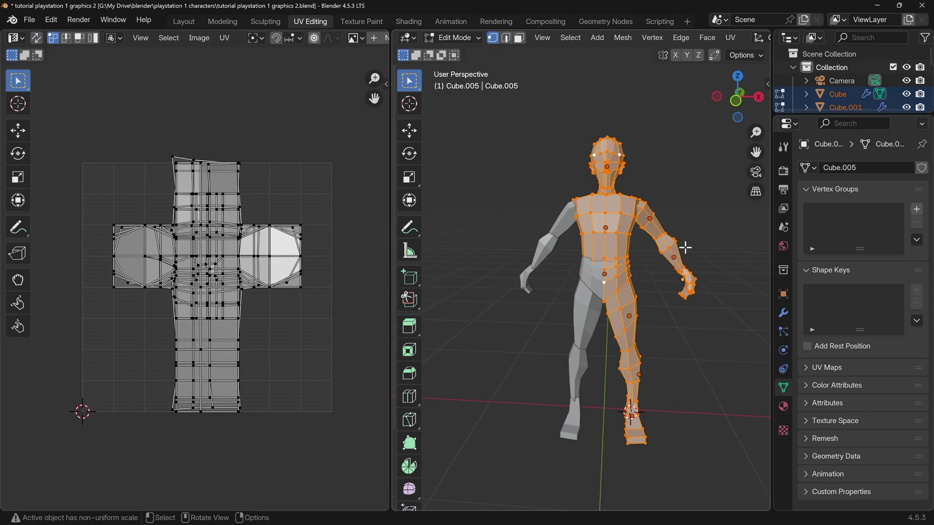
pyautogui.moveTo(669, 340); pyautogui.dragTo(538, 114, button='middle')
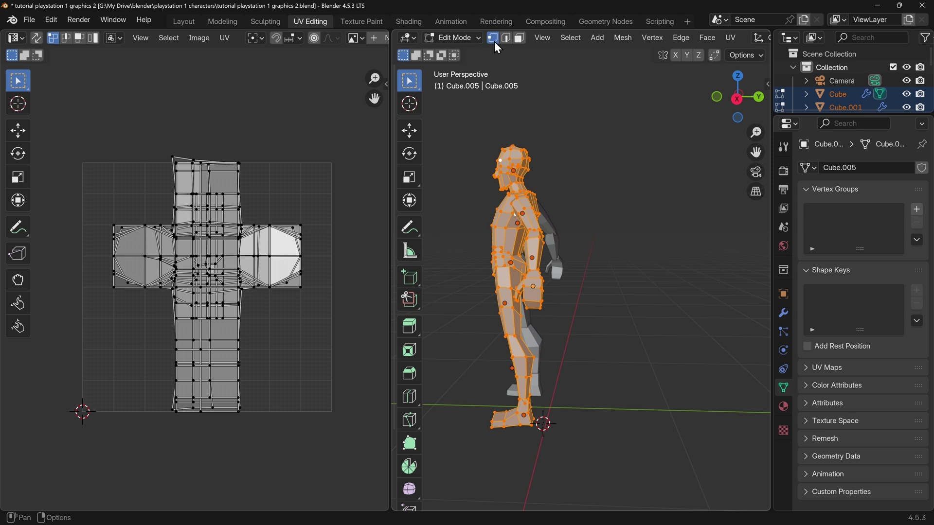
pyautogui.click(521, 41)
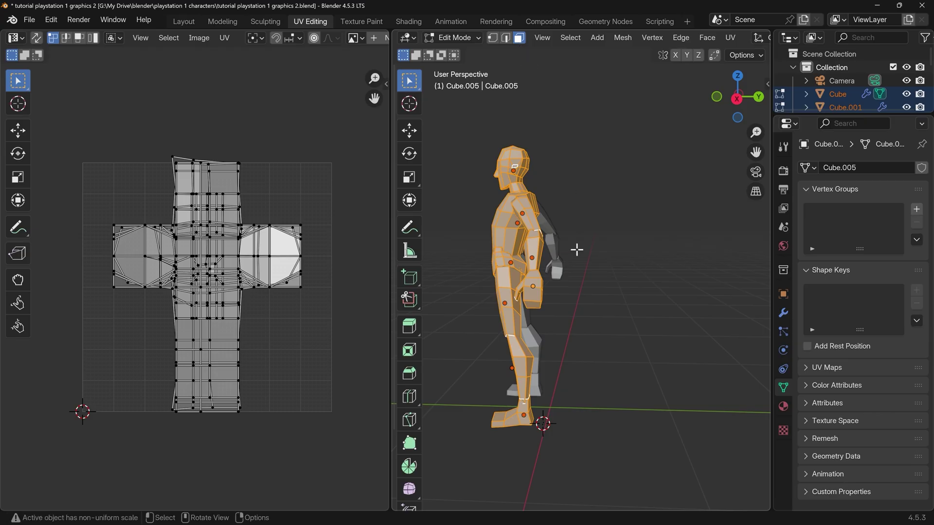
# - Unwrap all selected faces with Smart UV Project using an island margin of 0.010
pyautogui.moveTo(627, 263); pyautogui.dragTo(705, 260, button='middle')
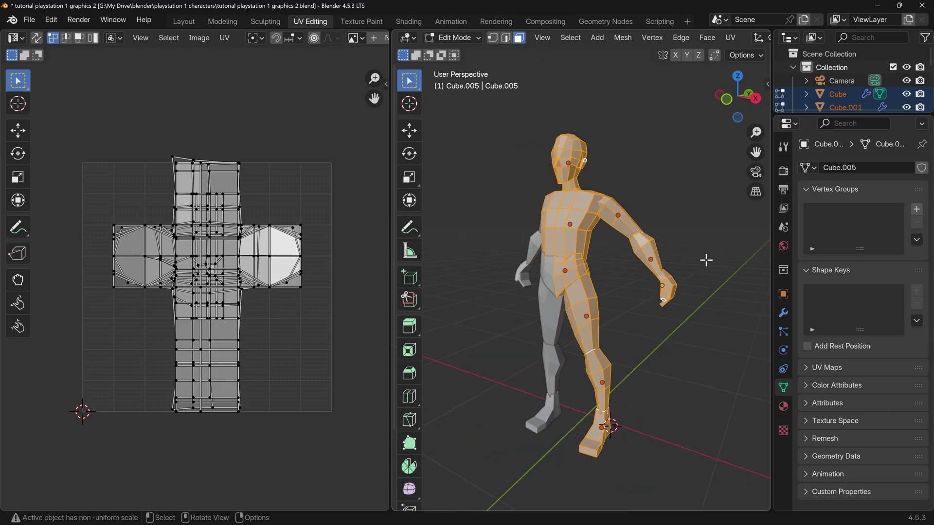
pyautogui.press('u')
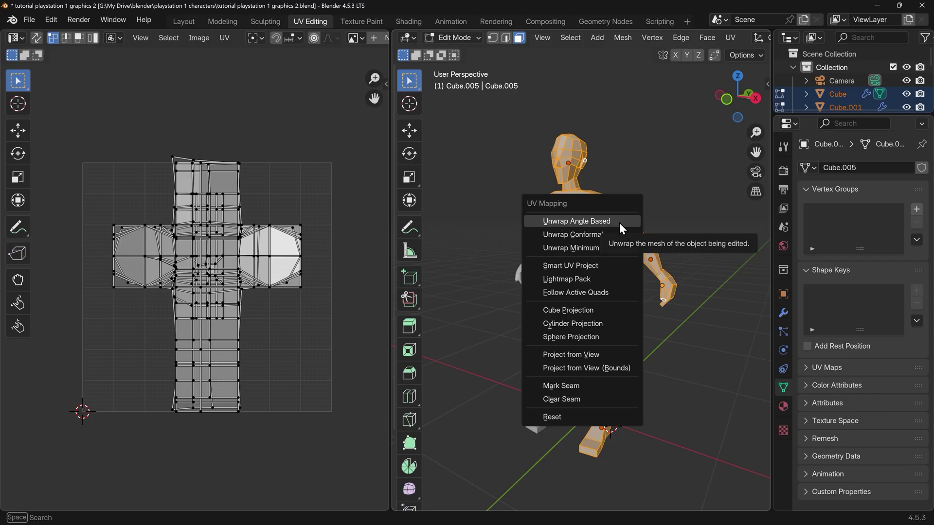
pyautogui.click(620, 222)
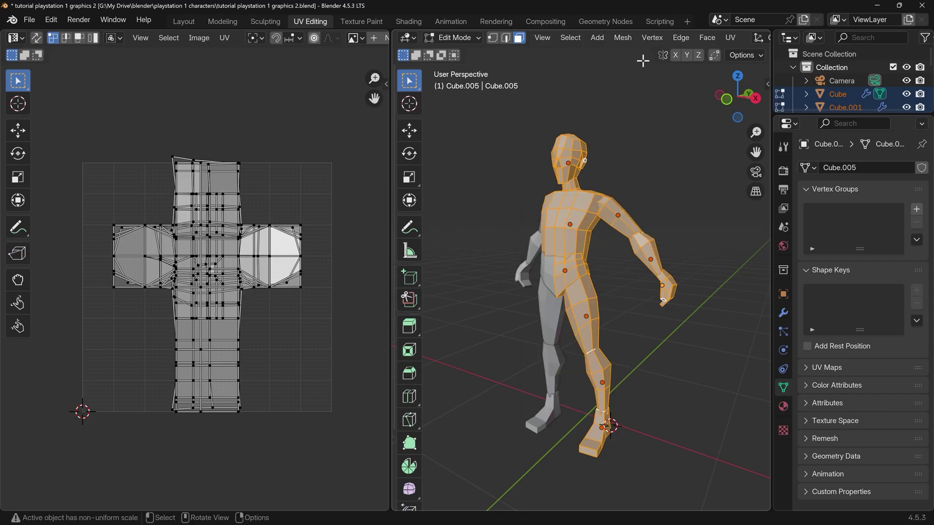
pyautogui.click(730, 38)
pyautogui.press('u')
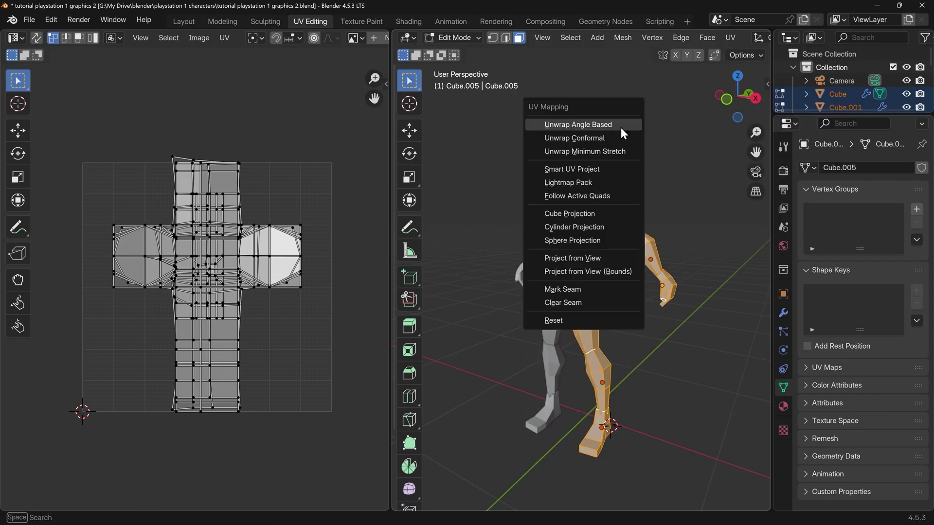
pyautogui.click(583, 170)
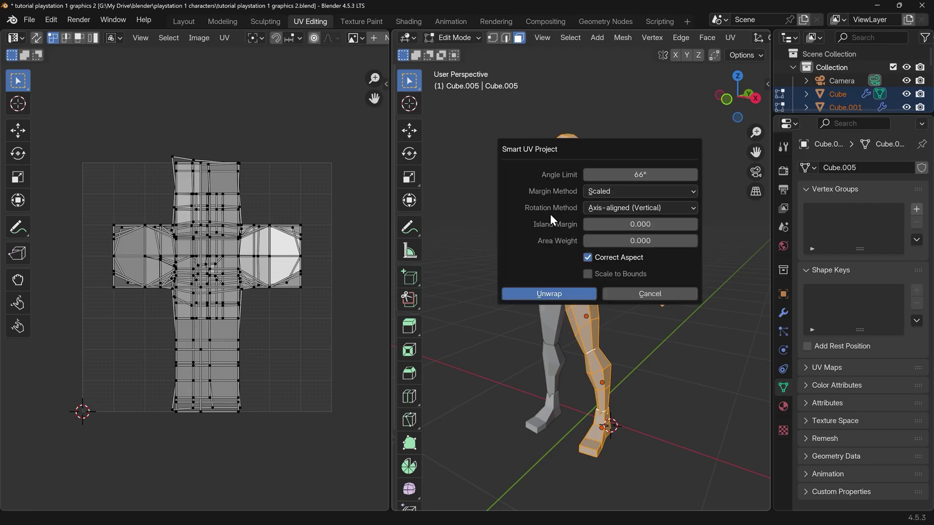
pyautogui.click(694, 224)
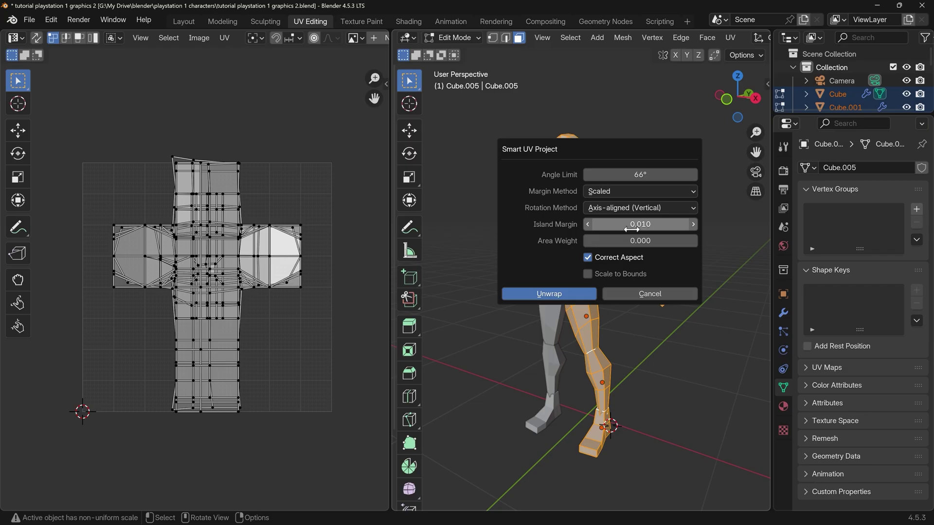
pyautogui.click(550, 294)
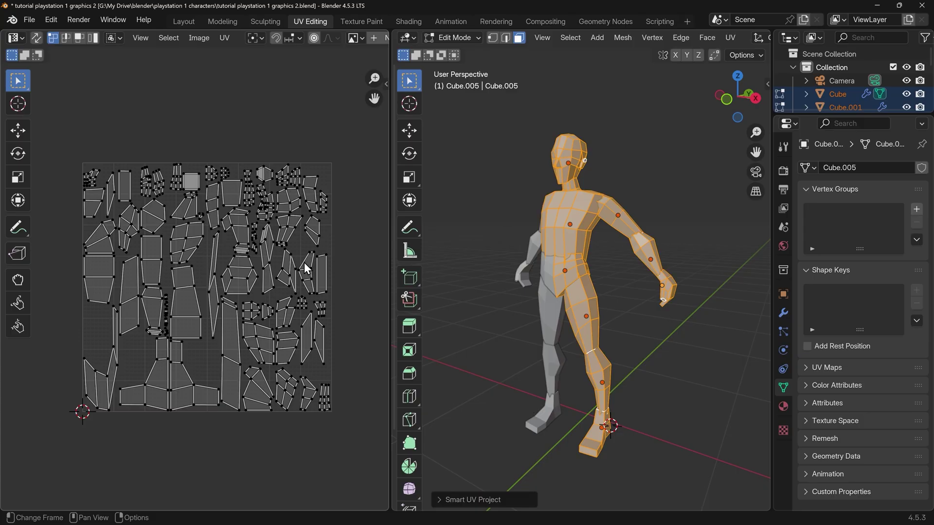
# - Select single faces on the chest, thigh, lower leg and upper arm to examine where each lies in the UV layout
pyautogui.hotkey('ctrl', 'z')
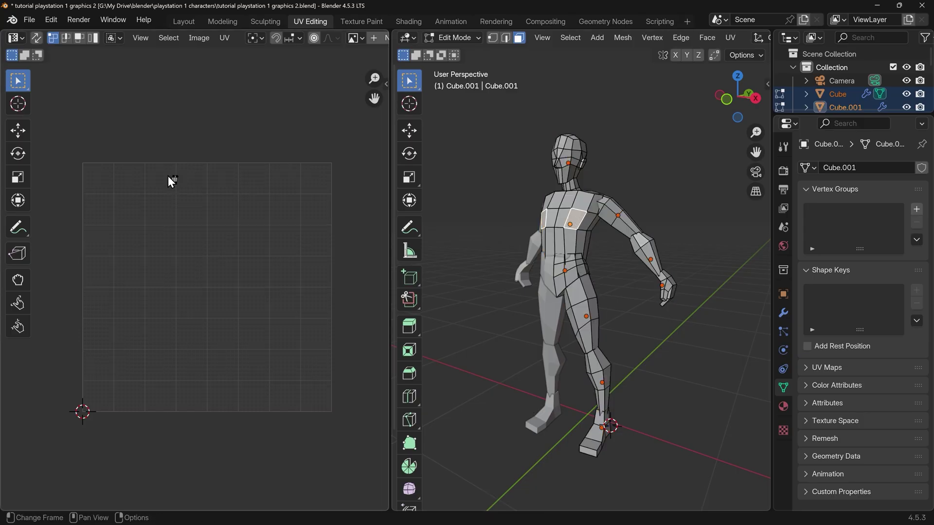
pyautogui.hotkey('ctrl', 'z')
pyautogui.hotkey('ctrl', 'z')
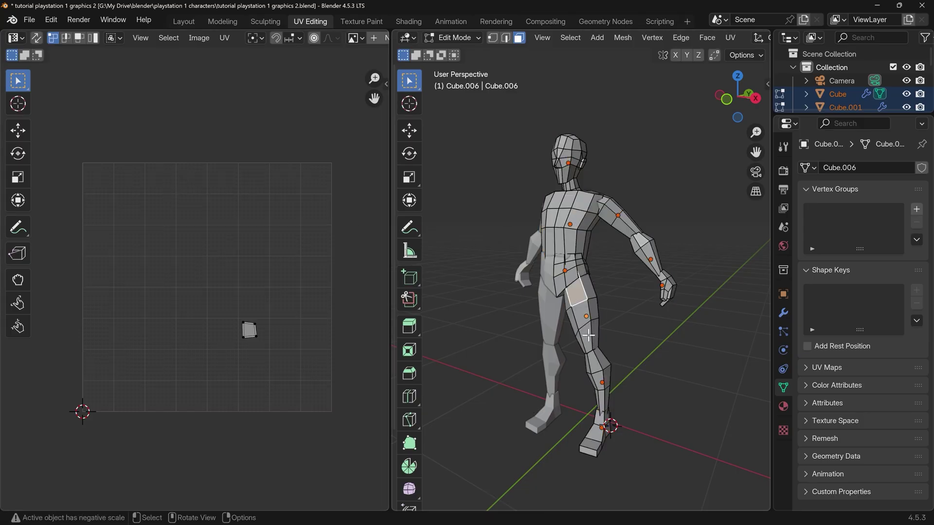
pyautogui.hotkey('ctrl', 'z')
pyautogui.hotkey('ctrl', 'z')
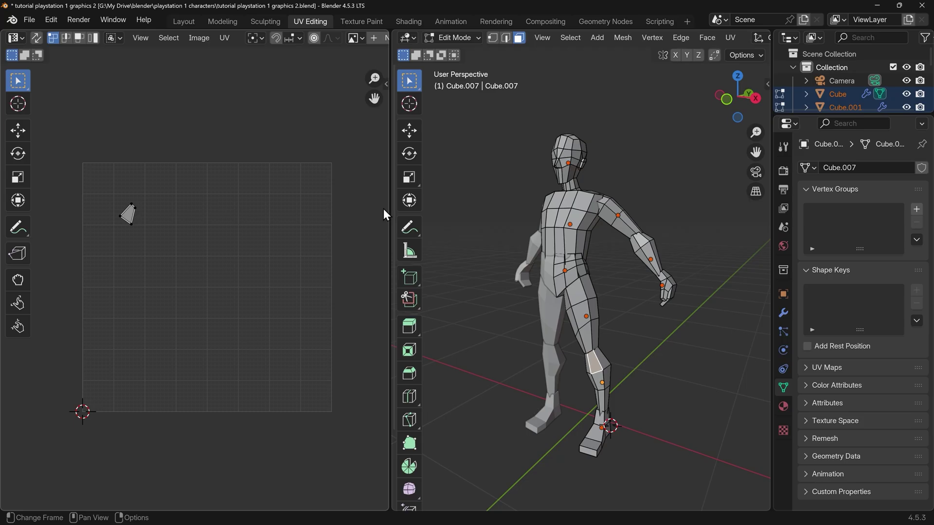
pyautogui.hotkey('ctrl', 'z')
pyautogui.hotkey('ctrl', 'z')
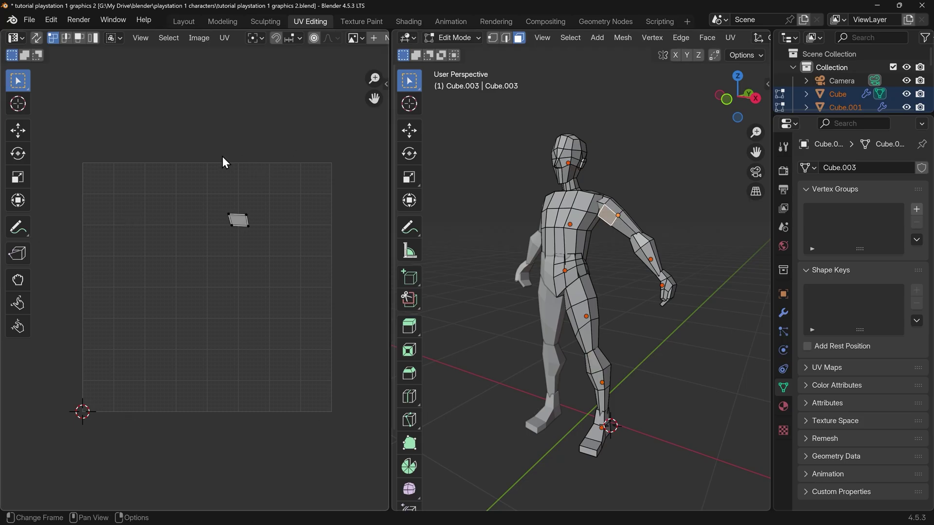
# - Switch to the Texture Paint workspace and keep the 3D view in Texture Paint mode with the whole character visible
pyautogui.click(362, 22)
pyautogui.scroll(4, 571, 184)
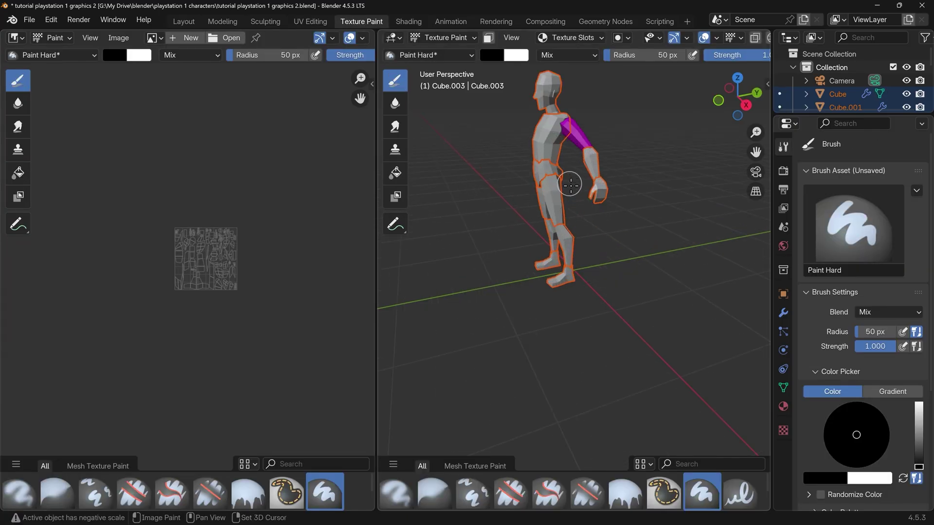
pyautogui.scroll(2, 573, 229)
pyautogui.moveTo(575, 272)
pyautogui.mouseDown(button='middle')
pyautogui.moveTo(651, 265)
pyautogui.moveTo(631, 245)
pyautogui.moveTo(634, 188)
pyautogui.mouseUp(button='middle')
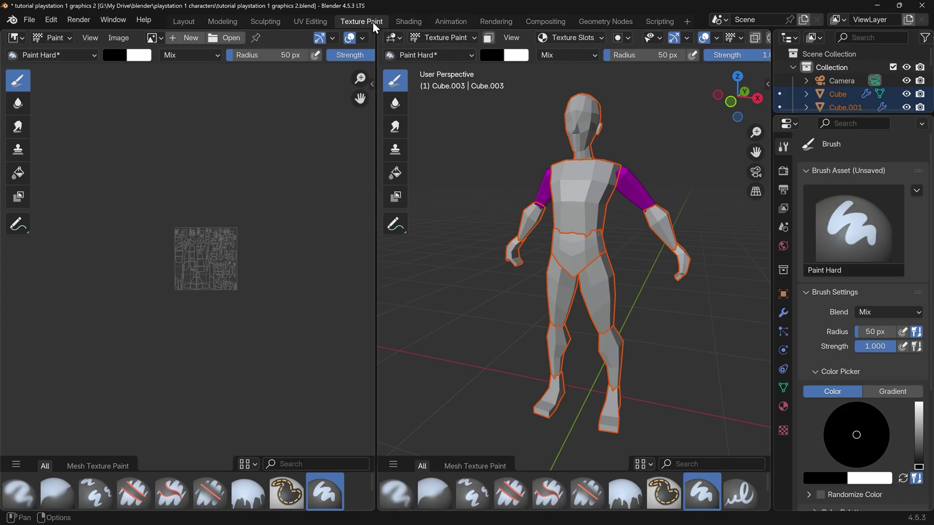
pyautogui.click(459, 44)
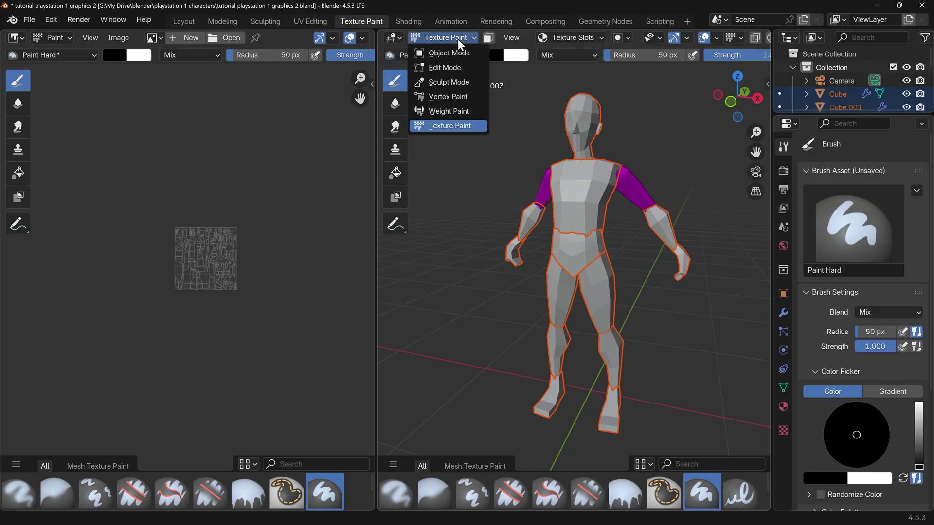
pyautogui.click(466, 125)
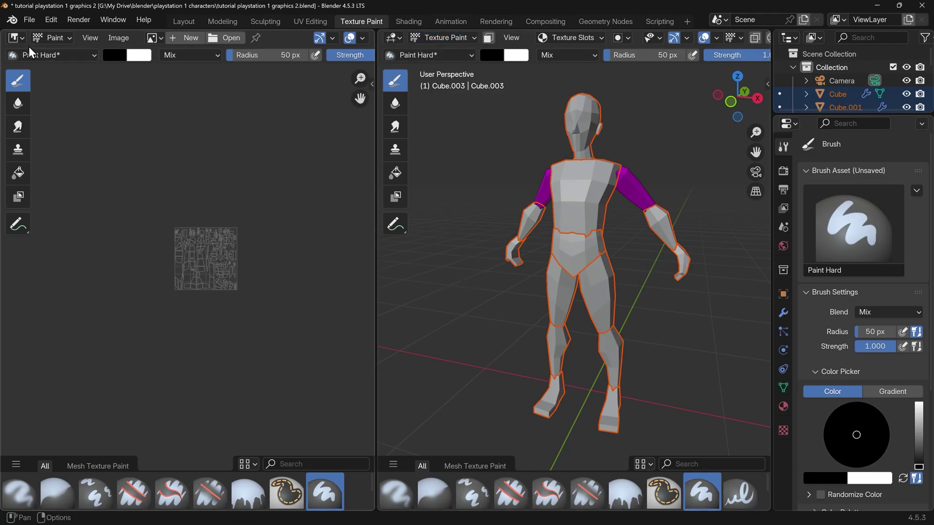
# - Keep the Image Editor beside the 3D view and centre the character's full UV layout in it
pyautogui.click(18, 38)
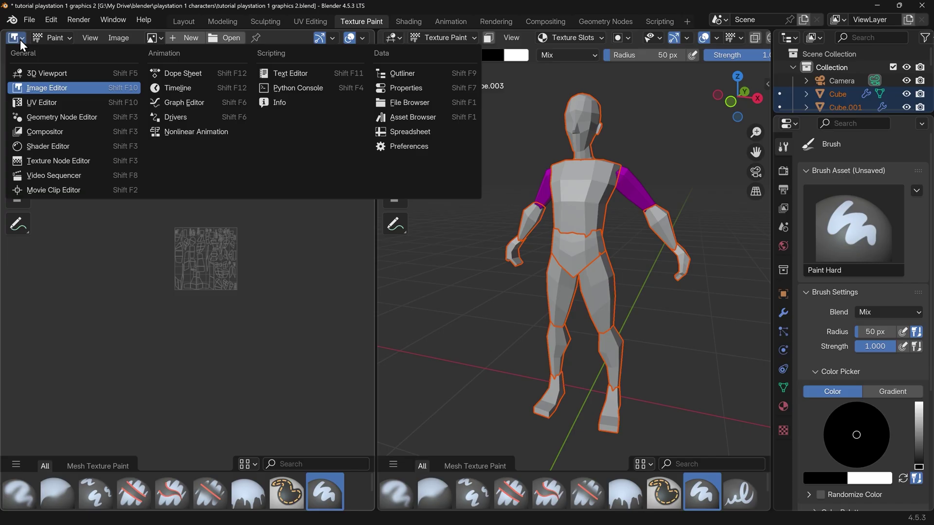
pyautogui.click(44, 88)
pyautogui.scroll(5, 236, 251)
pyautogui.moveTo(262, 261); pyautogui.dragTo(223, 268, button='middle')
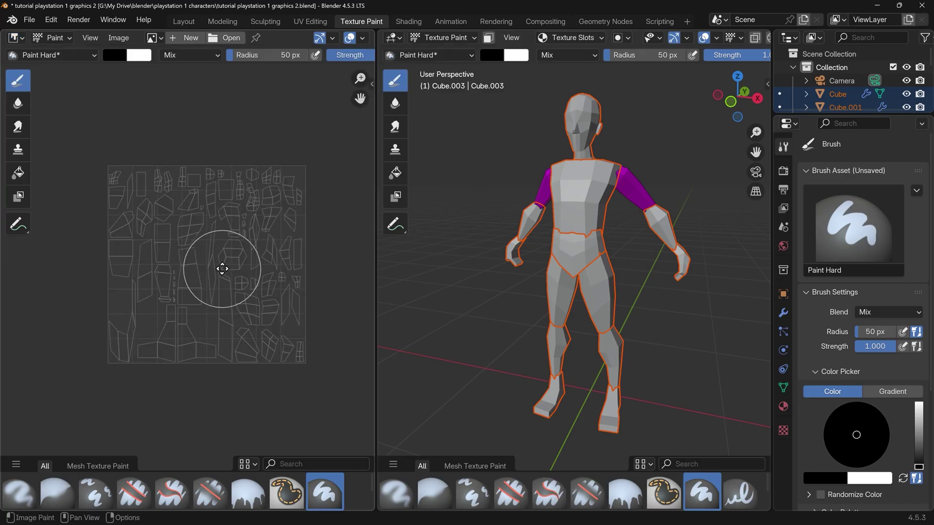
pyautogui.scroll(1, 223, 268)
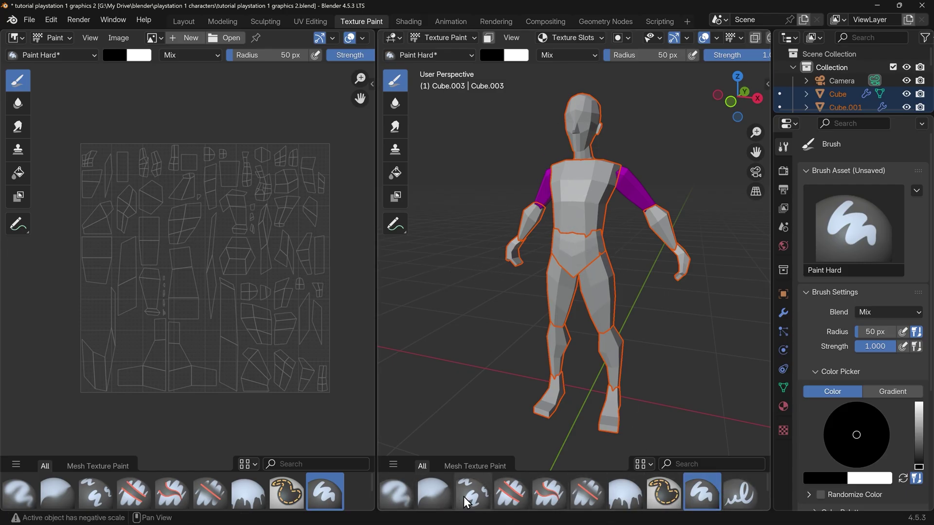
pyautogui.click(635, 192)
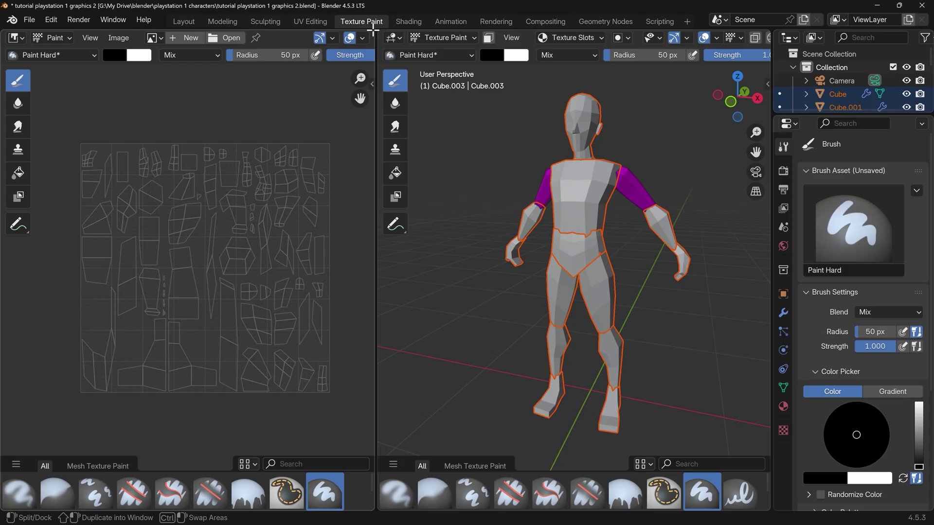
# - Split the Image Editor into two stacked areas and turn the upper one into a Shader Editor without its sidebar
pyautogui.moveTo(373, 30); pyautogui.dragTo(362, 217)
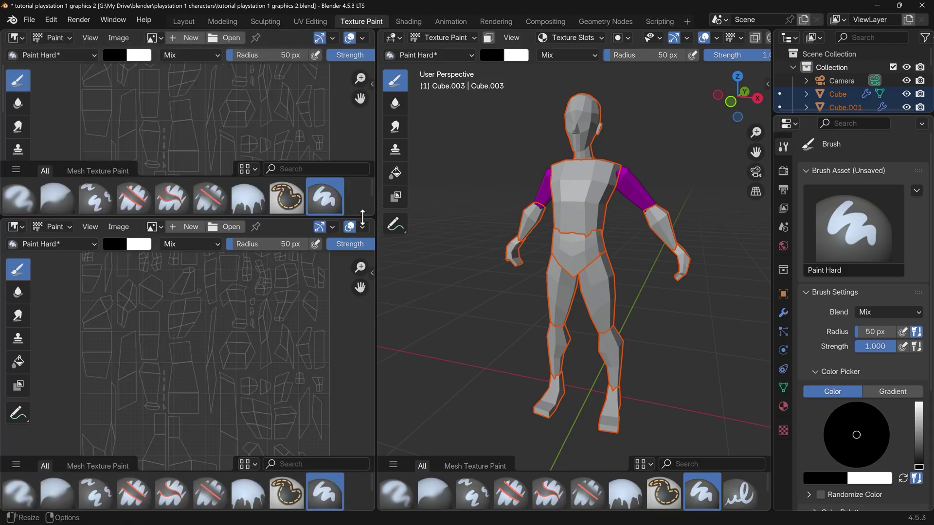
pyautogui.click(19, 36)
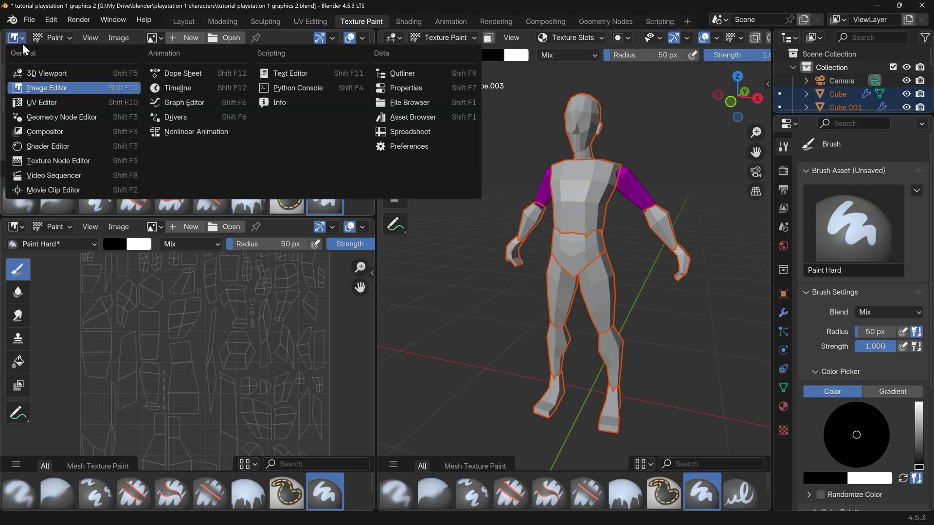
pyautogui.click(44, 146)
pyautogui.press('n')
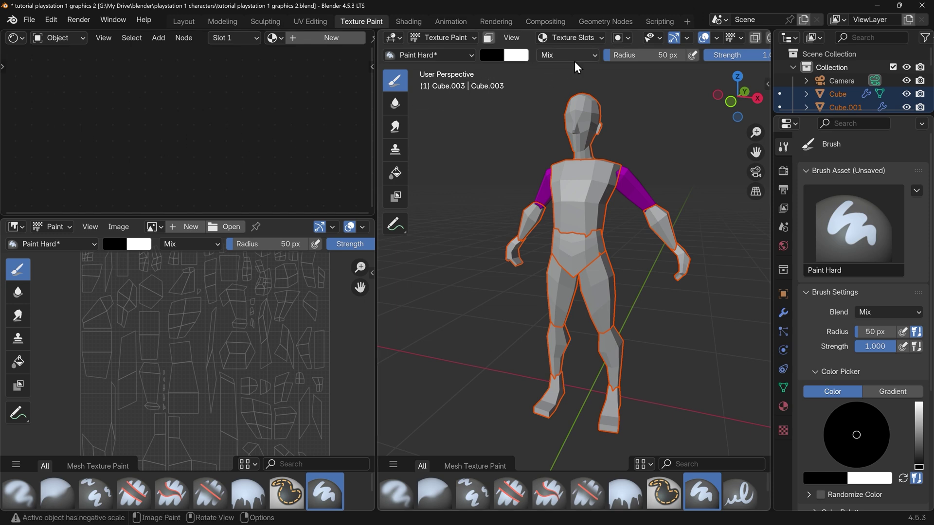
# - Start a new Base Color paint slot for the upper arm, named "character colour" and without alpha
pyautogui.click(581, 39)
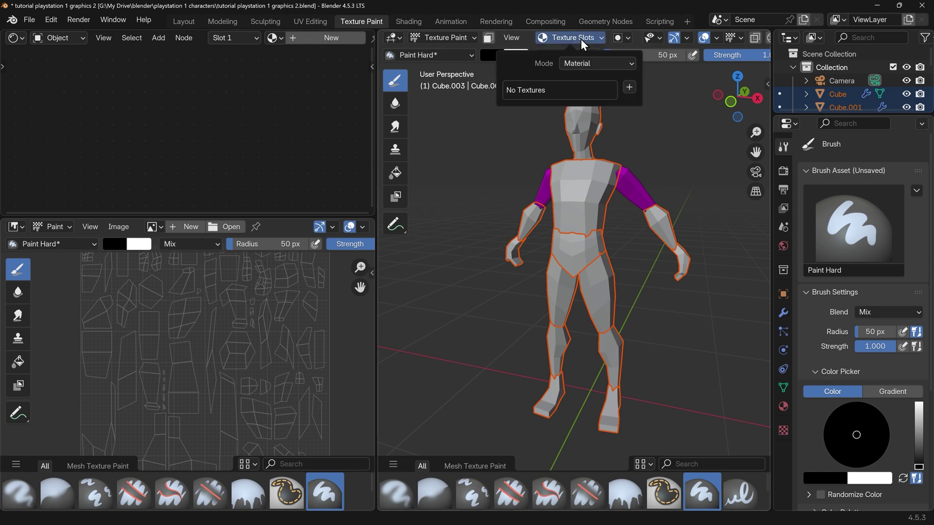
pyautogui.click(629, 89)
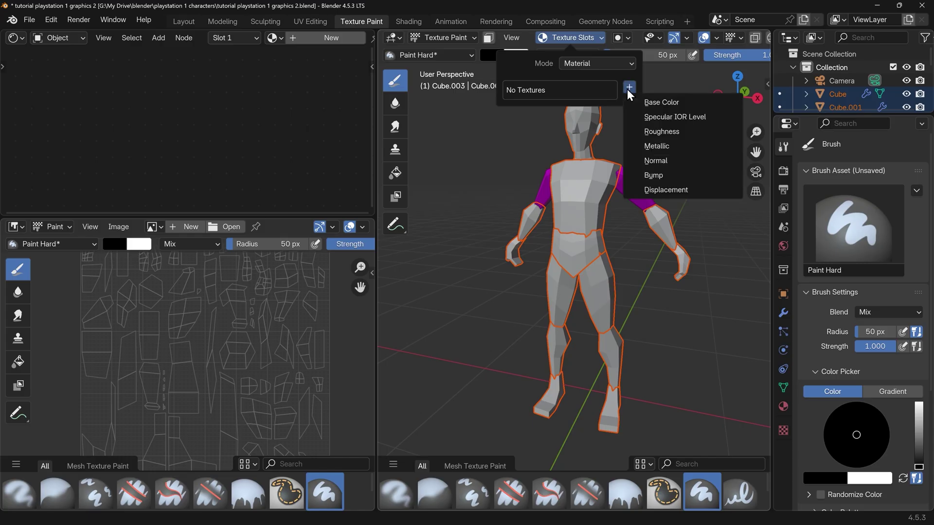
pyautogui.click(653, 102)
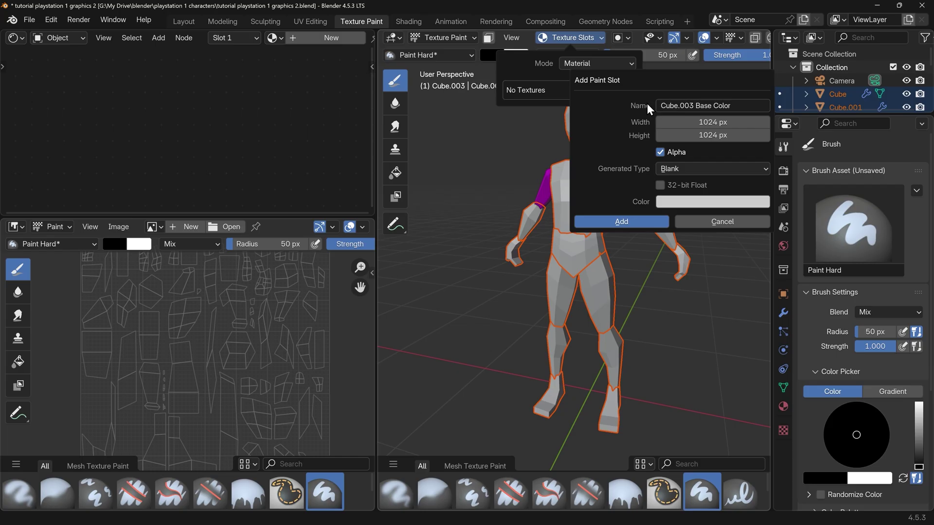
pyautogui.click(740, 106)
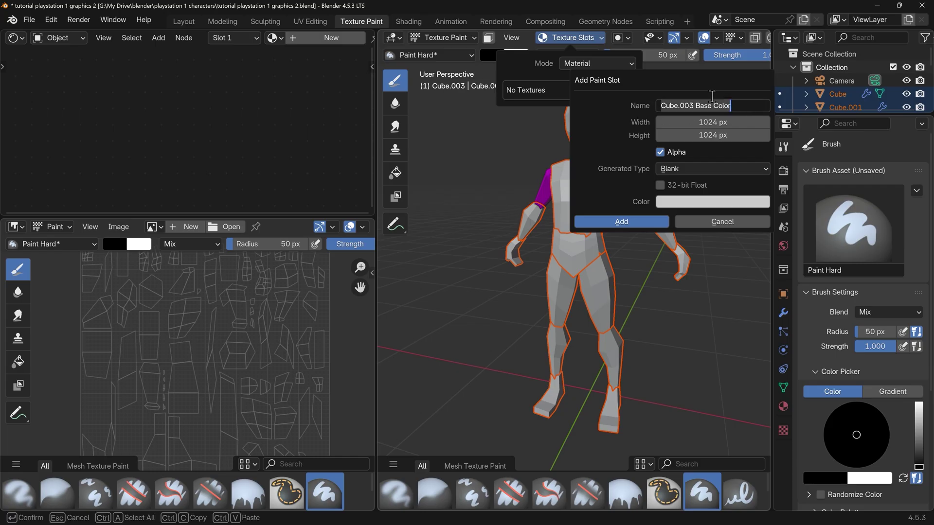
pyautogui.write('character col')
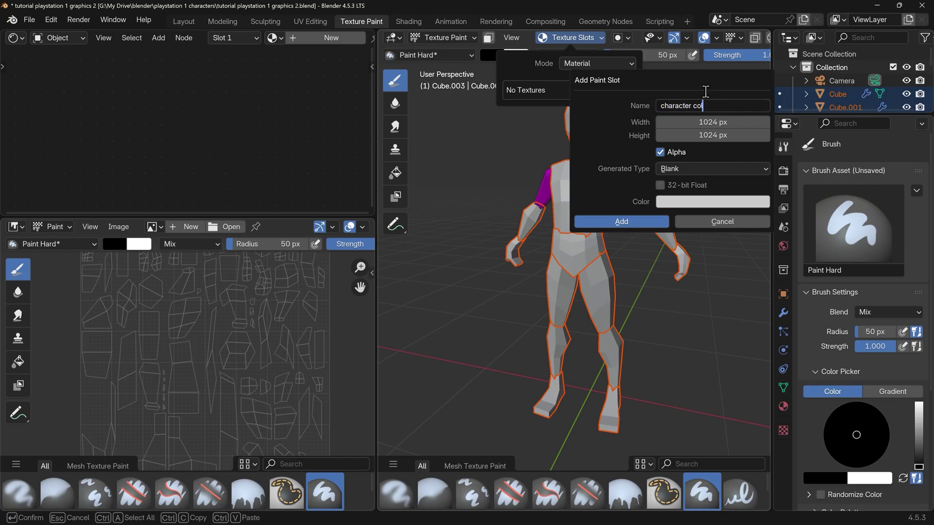
pyautogui.write('our')
pyautogui.press('Return')
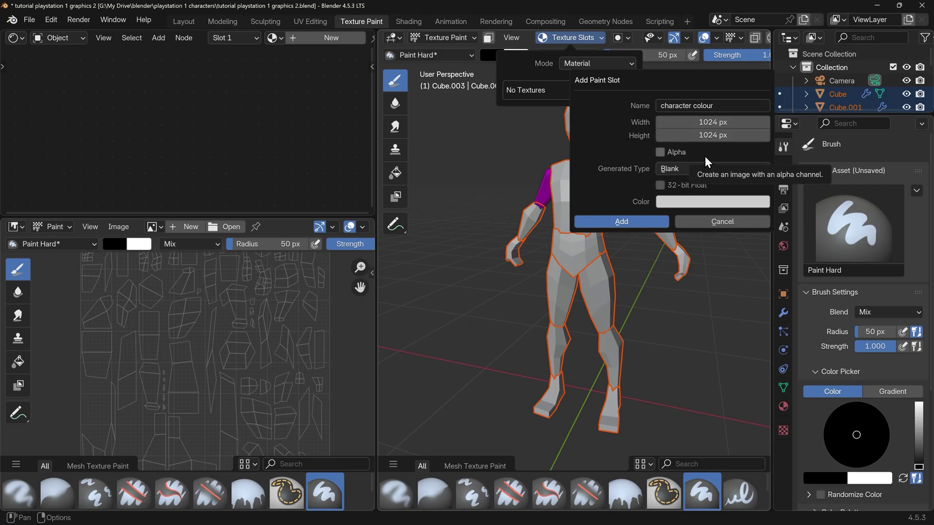
# - Set the paint slot's fill to a pale pinkish skin colour and add it as a 1024 × 1024 px blank image
pyautogui.click(719, 202)
pyautogui.moveTo(713, 270); pyautogui.dragTo(711, 271)
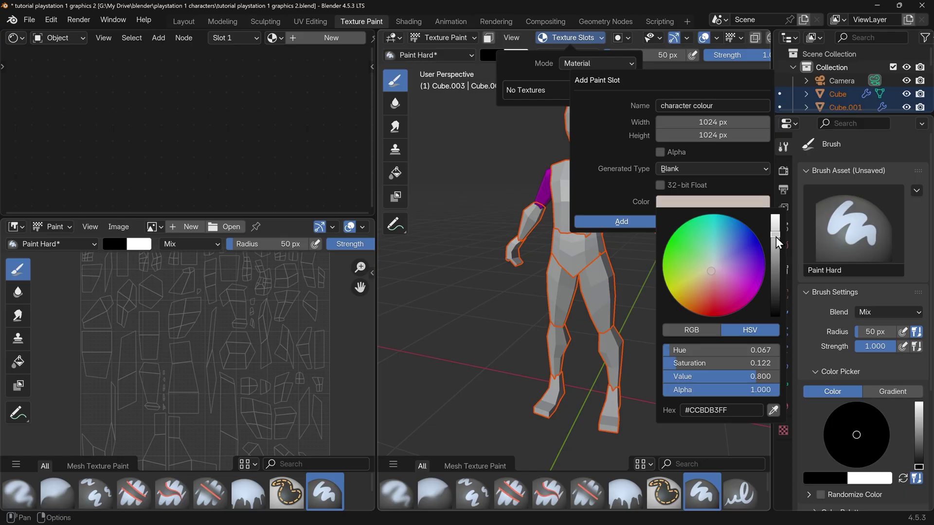
pyautogui.moveTo(775, 237); pyautogui.dragTo(776, 242)
pyautogui.moveTo(707, 279); pyautogui.dragTo(713, 273)
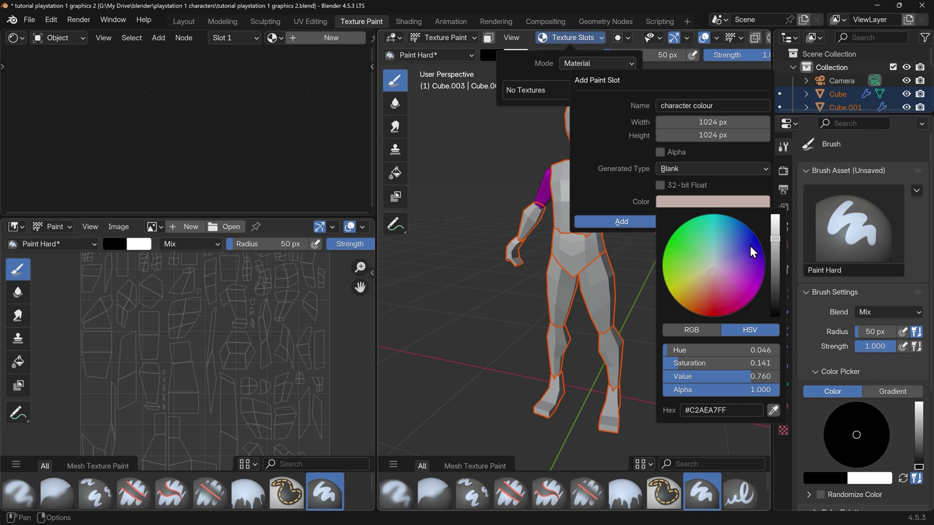
pyautogui.moveTo(774, 240); pyautogui.dragTo(775, 235)
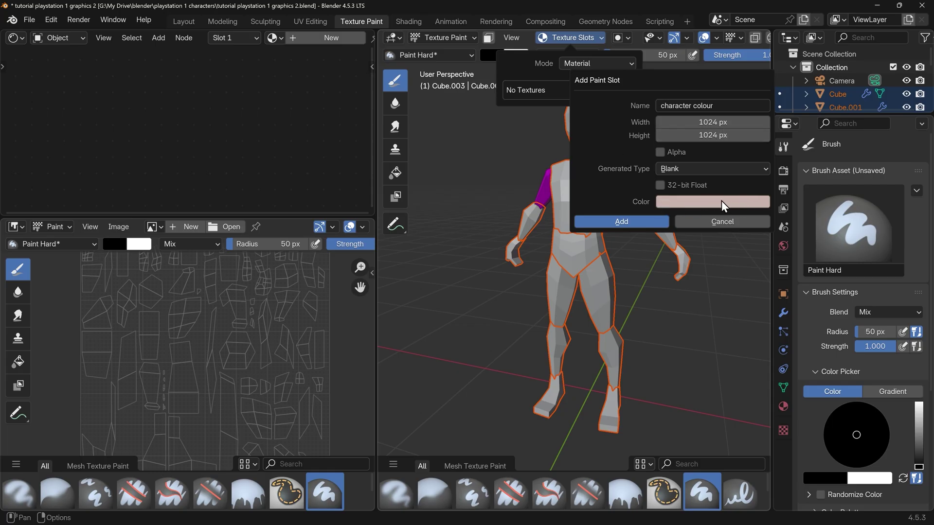
pyautogui.click(617, 221)
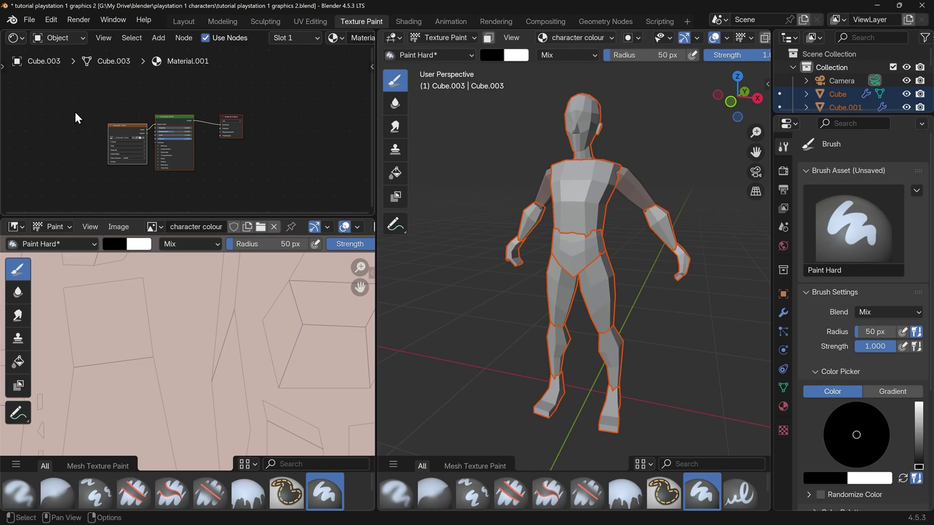
# - Move the Principled BSDF node of Material.001 closer to the Material Output node in the Shader Editor
pyautogui.scroll(5, 185, 147)
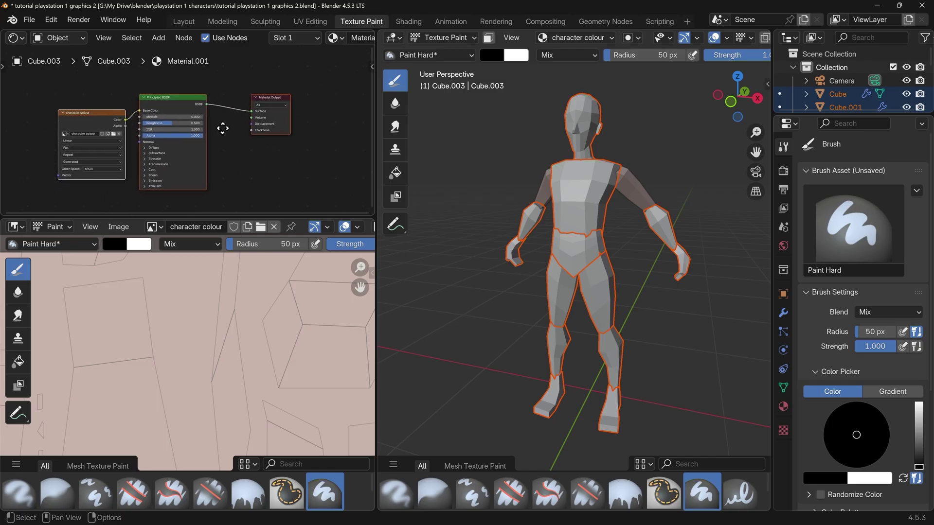
pyautogui.scroll(-5, 287, 37)
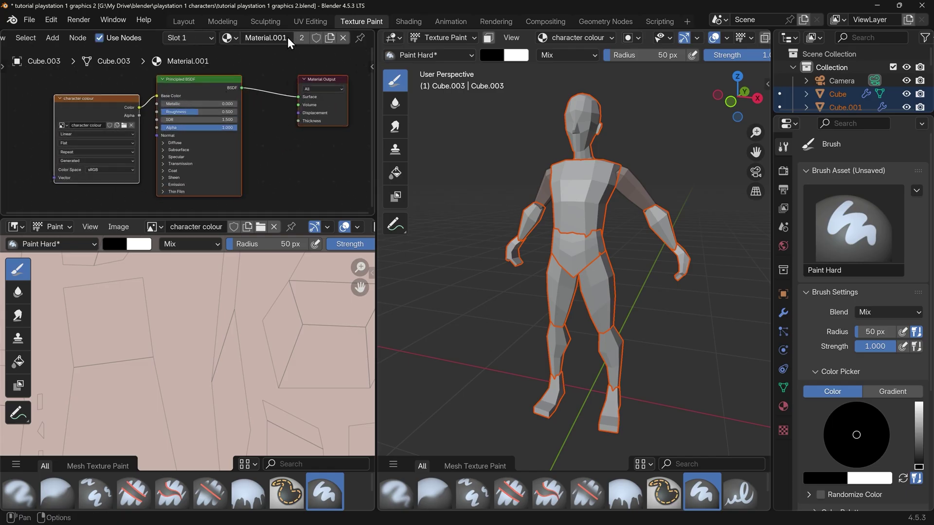
pyautogui.click(235, 37)
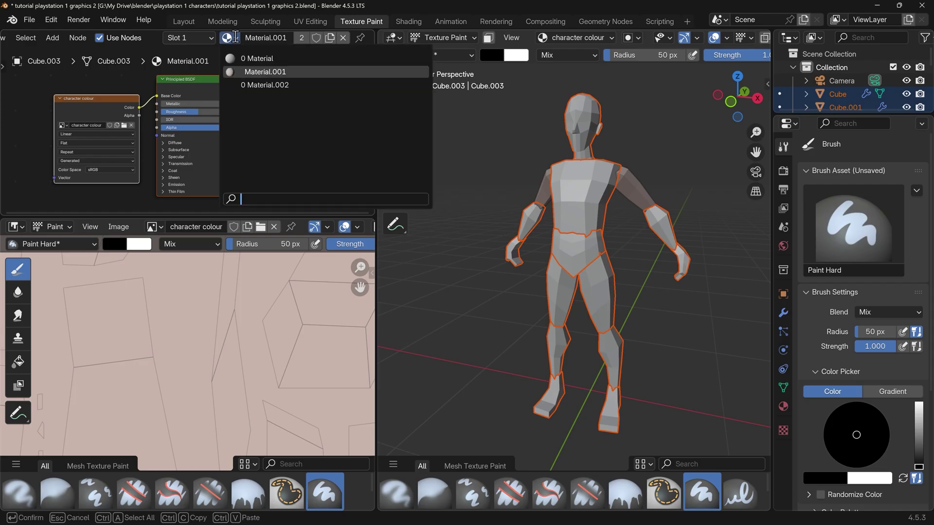
pyautogui.press('Escape')
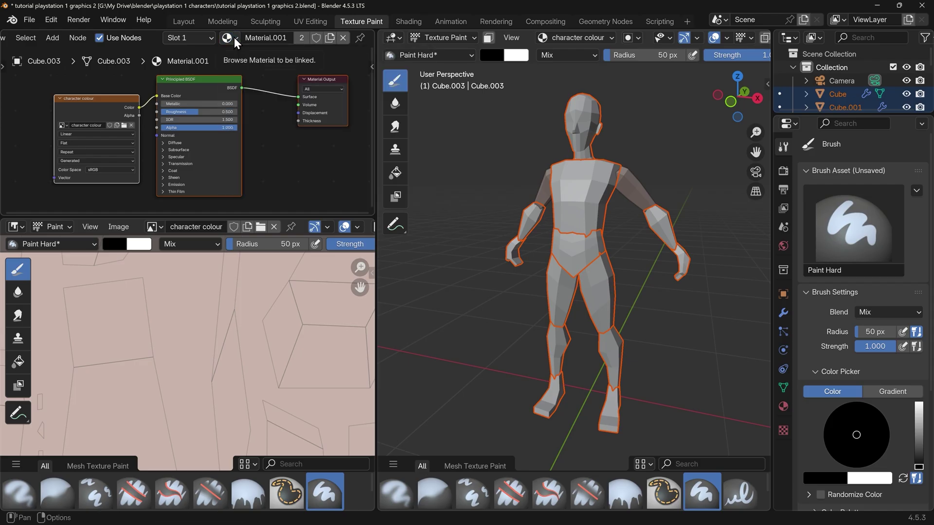
pyautogui.click(194, 91)
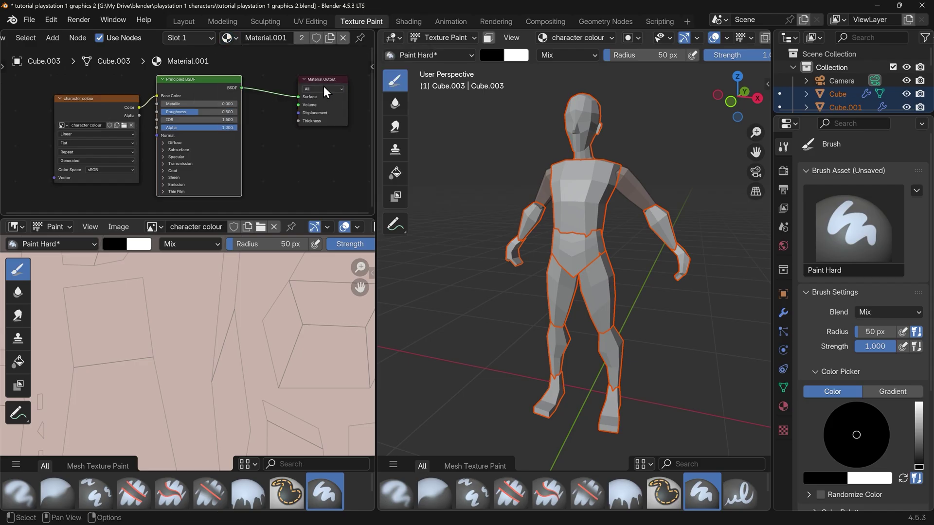
pyautogui.click(323, 88)
pyautogui.moveTo(200, 86); pyautogui.dragTo(234, 87)
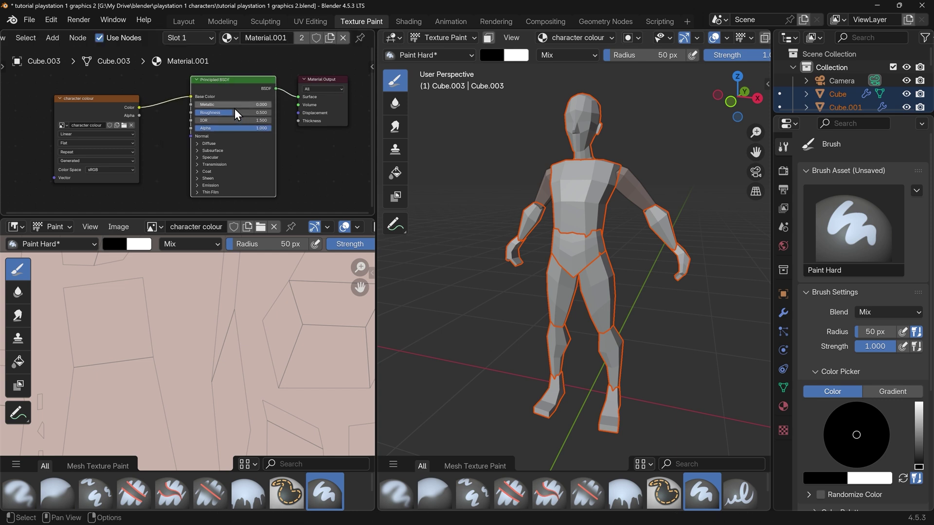
# - Set the Principled BSDF roughness to about 0.771 and move the character colour texture node closer to it
pyautogui.moveTo(232, 112); pyautogui.dragTo(248, 108)
pyautogui.scroll(3, 247, 108)
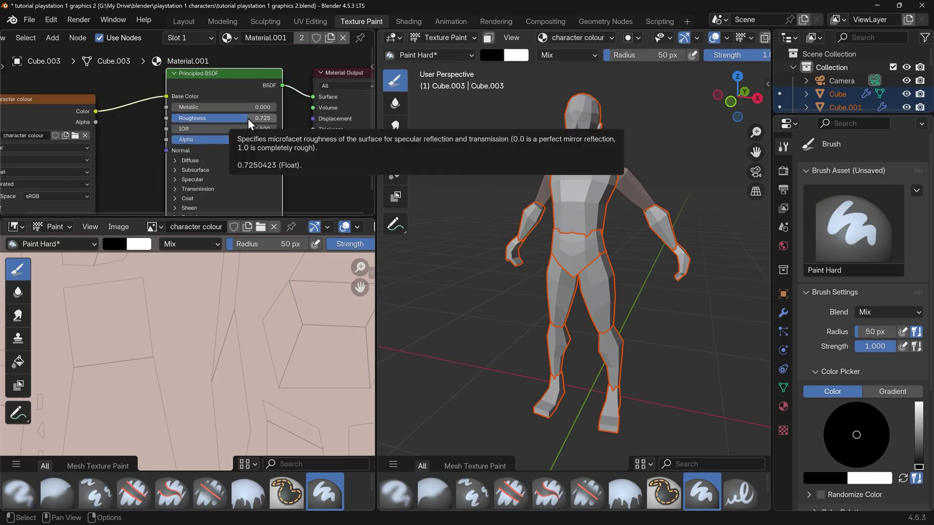
pyautogui.moveTo(247, 118); pyautogui.dragTo(241, 118)
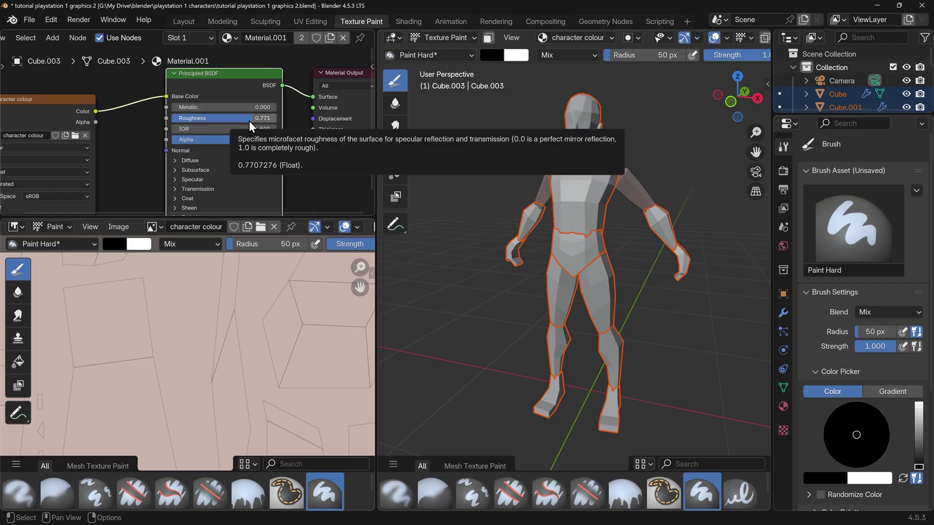
pyautogui.moveTo(28, 110); pyautogui.dragTo(76, 101, button='middle')
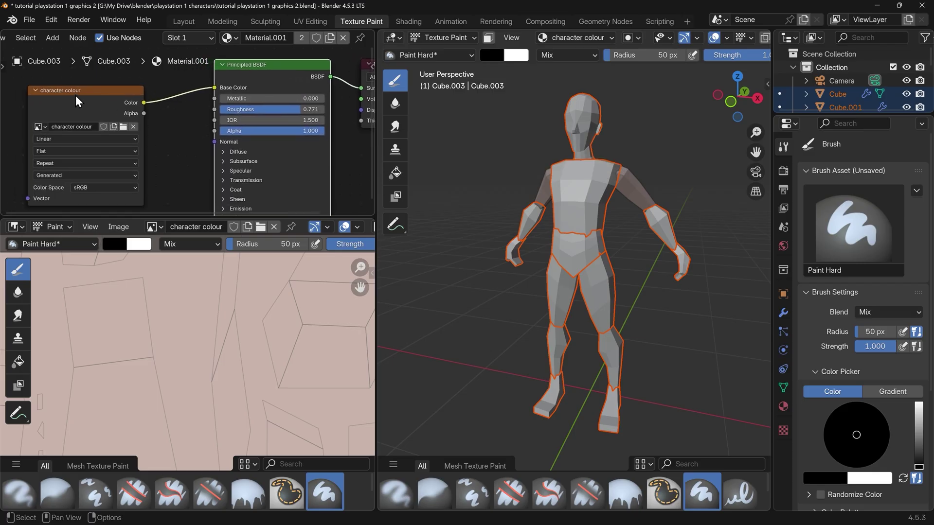
pyautogui.moveTo(76, 101); pyautogui.dragTo(115, 94)
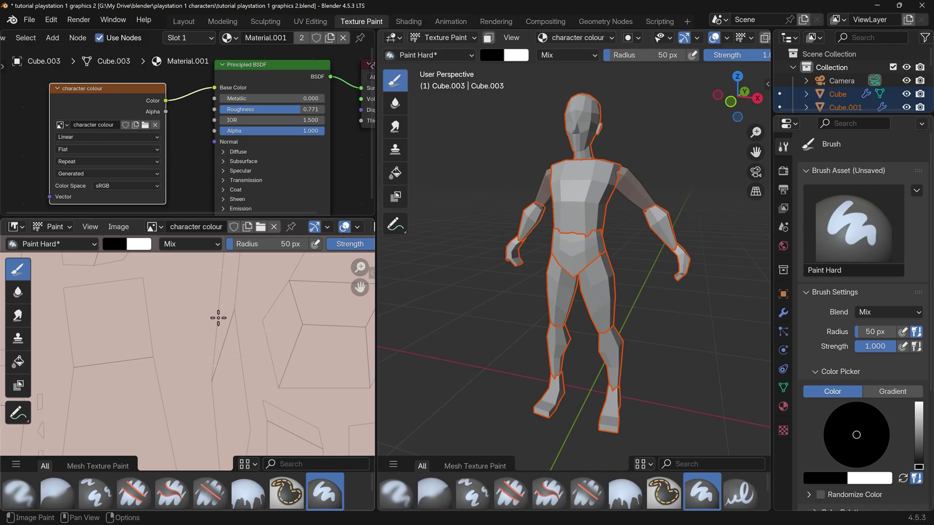
# - Fit the whole character colour image in the Image Editor and switch the 3D viewport to Material Preview shading
pyautogui.scroll(-4, 217, 318)
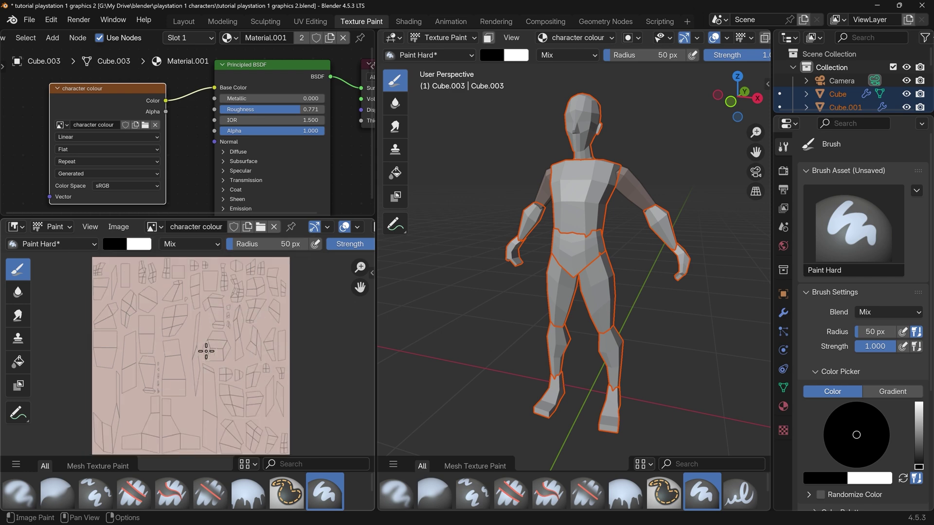
pyautogui.moveTo(633, 193); pyautogui.dragTo(613, 197, button='middle')
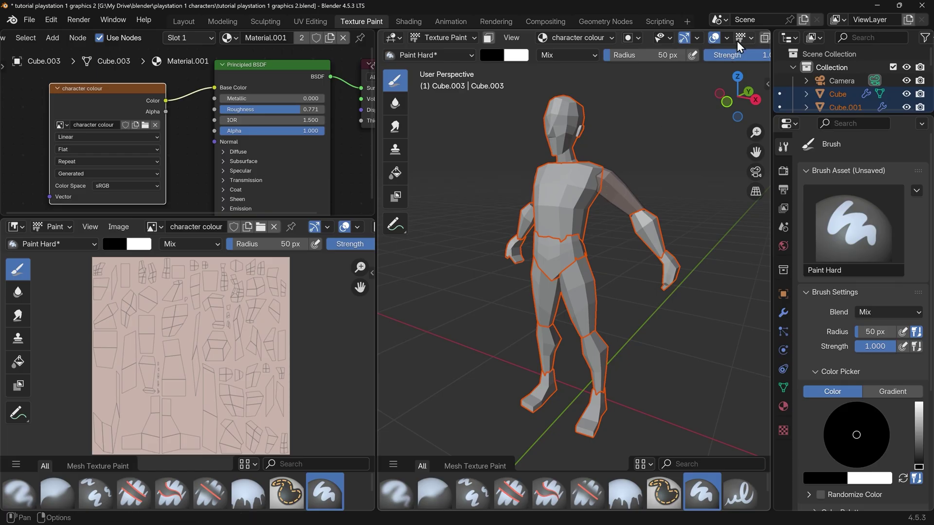
pyautogui.scroll(-2, 710, 37)
pyautogui.scroll(-2, 701, 39)
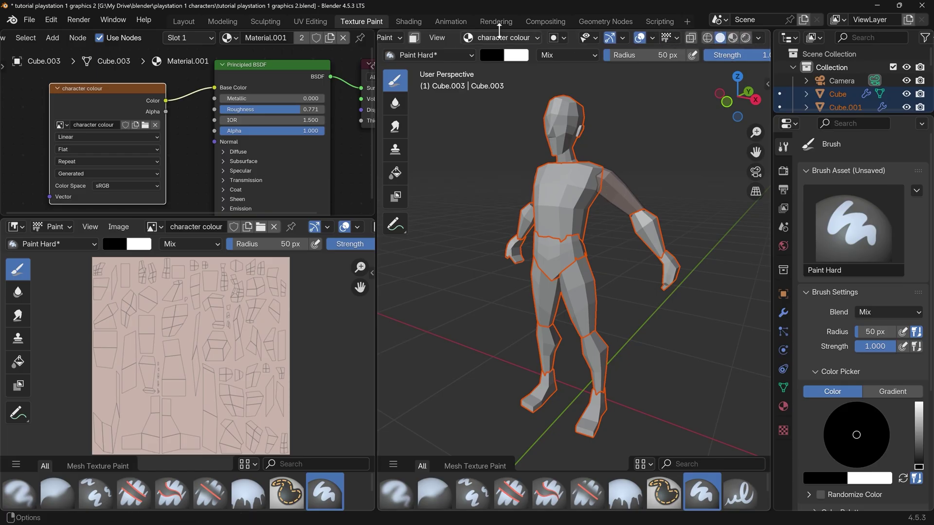
pyautogui.click(732, 39)
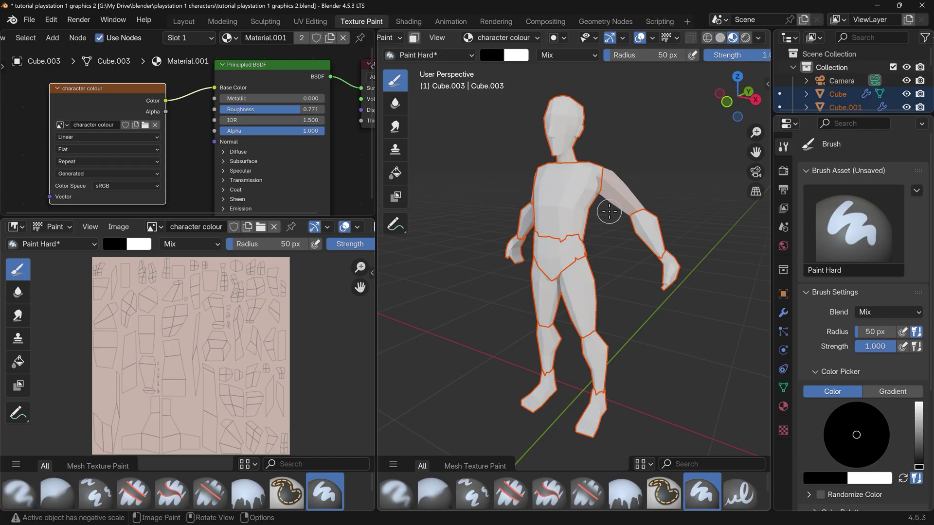
pyautogui.moveTo(605, 209)
pyautogui.mouseDown(button='middle')
pyautogui.moveTo(577, 215)
pyautogui.moveTo(621, 214)
pyautogui.mouseUp(button='middle')
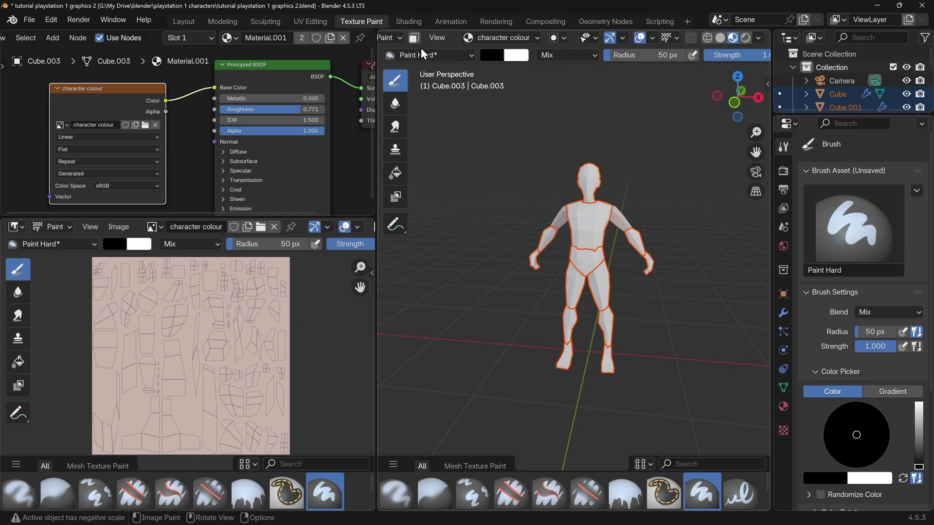
# - Switch the 3D viewport from Texture Paint mode to Object Mode
pyautogui.scroll(2, 397, 39)
pyautogui.scroll(2, 427, 41)
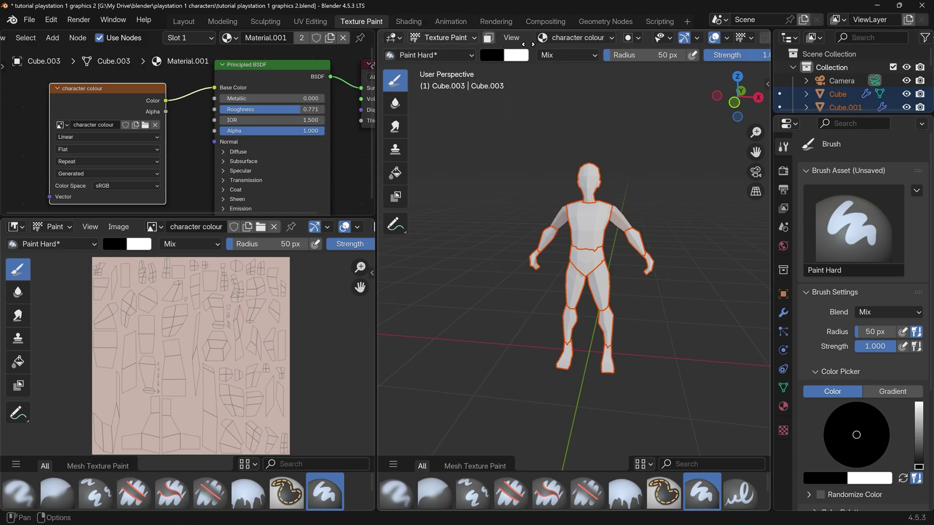
pyautogui.click(465, 39)
pyautogui.click(456, 52)
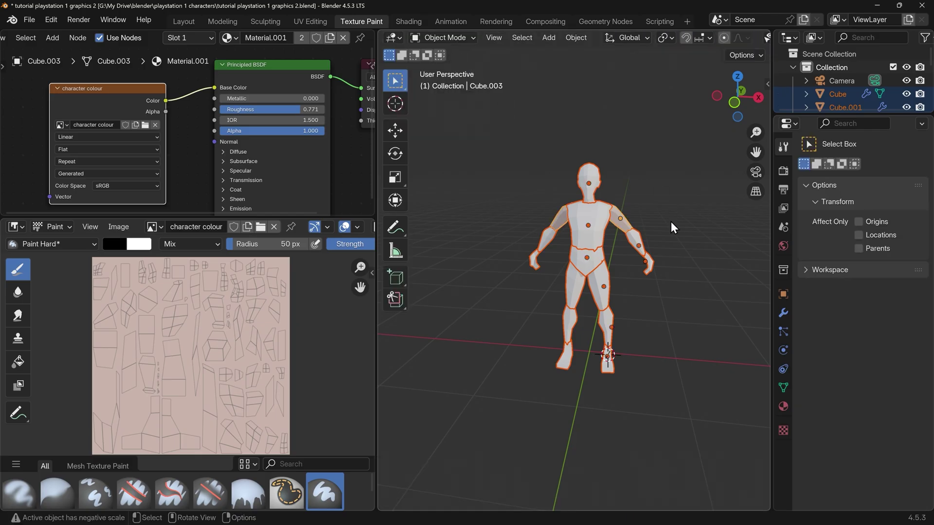
# - Check which material is assigned to the head, hips, thighs and lower legs by selecting each in turn
pyautogui.scroll(4, 674, 222)
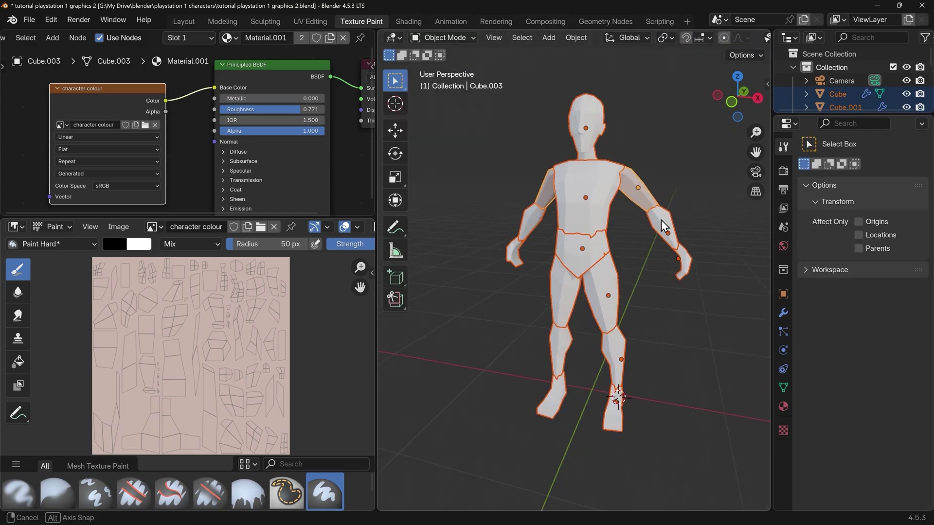
pyautogui.click(589, 139)
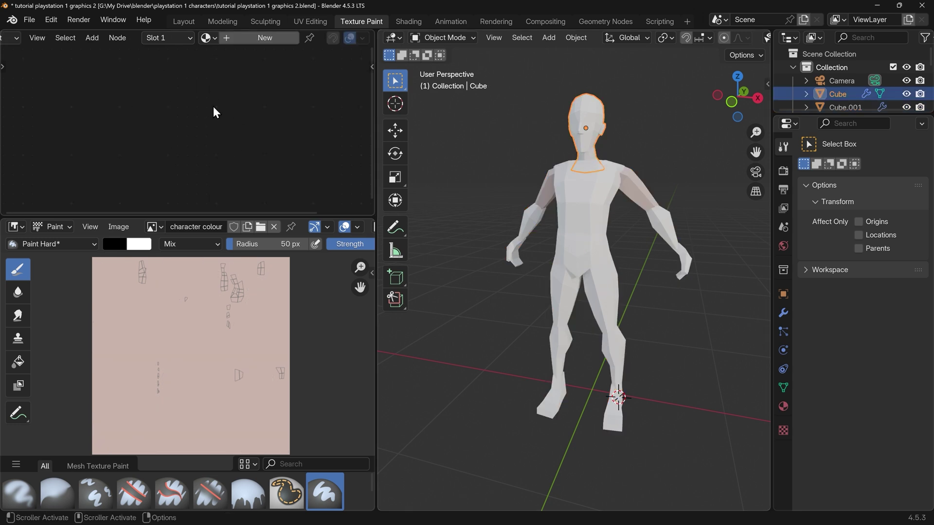
pyautogui.click(592, 246)
pyautogui.click(606, 290)
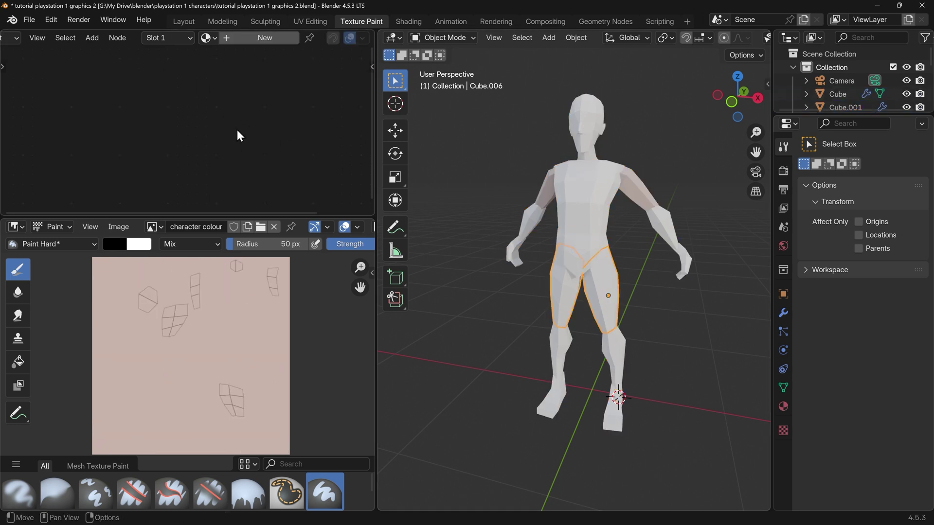
pyautogui.click(623, 360)
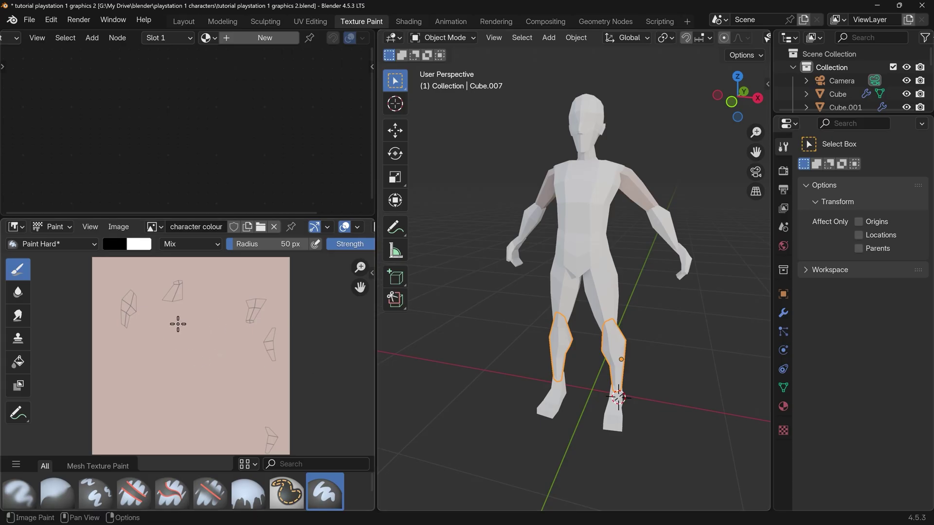
# - Select the upper arms and rename their material to "character"
pyautogui.click(639, 200)
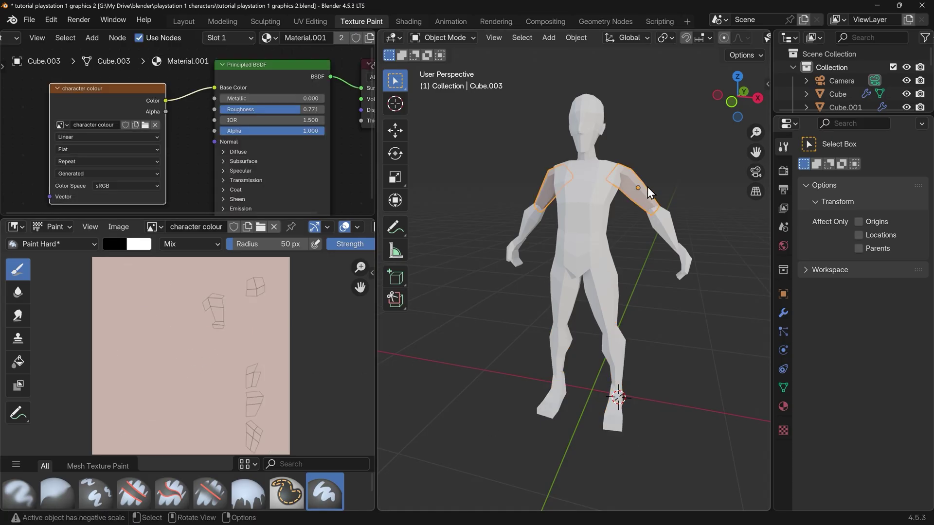
pyautogui.press('Home')
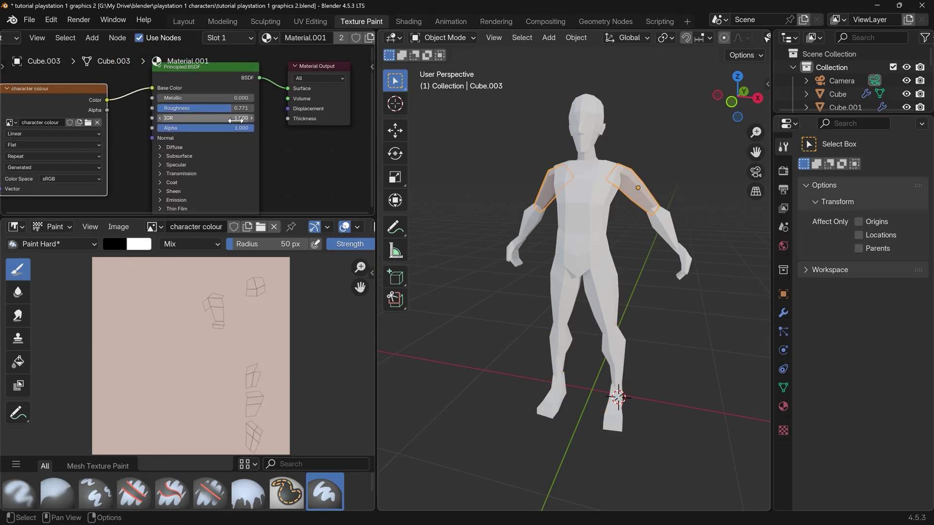
pyautogui.click(306, 38)
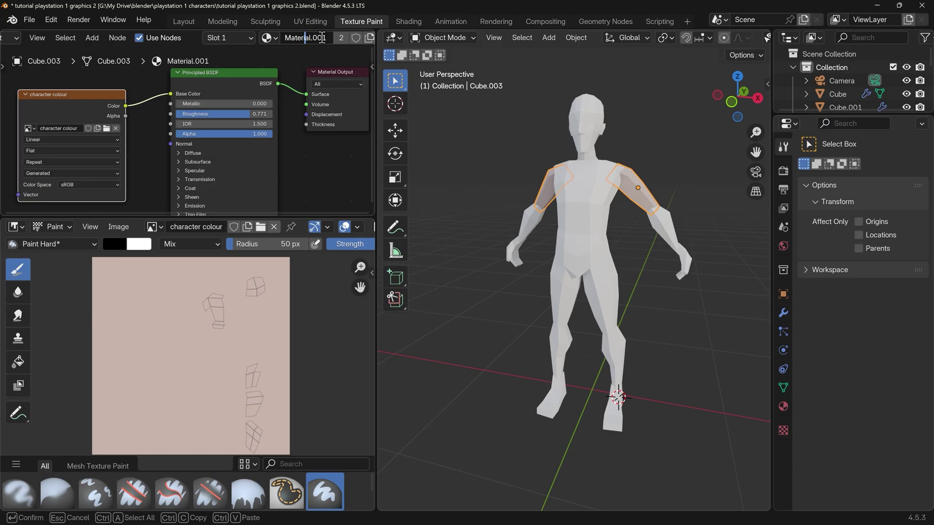
pyautogui.write('cvharacter')
pyautogui.press('Return')
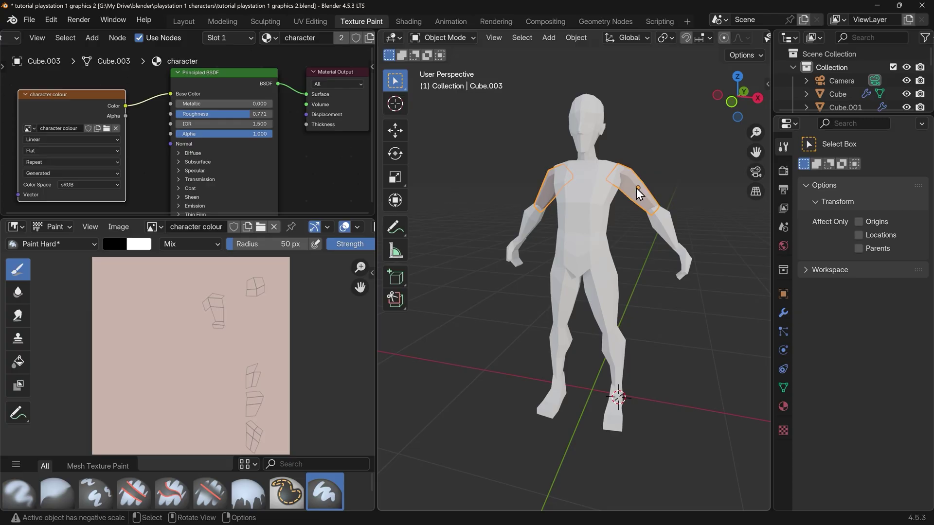
# - Select every body part of the character and make the upper arms the active object
pyautogui.moveTo(497, 66); pyautogui.dragTo(699, 438)
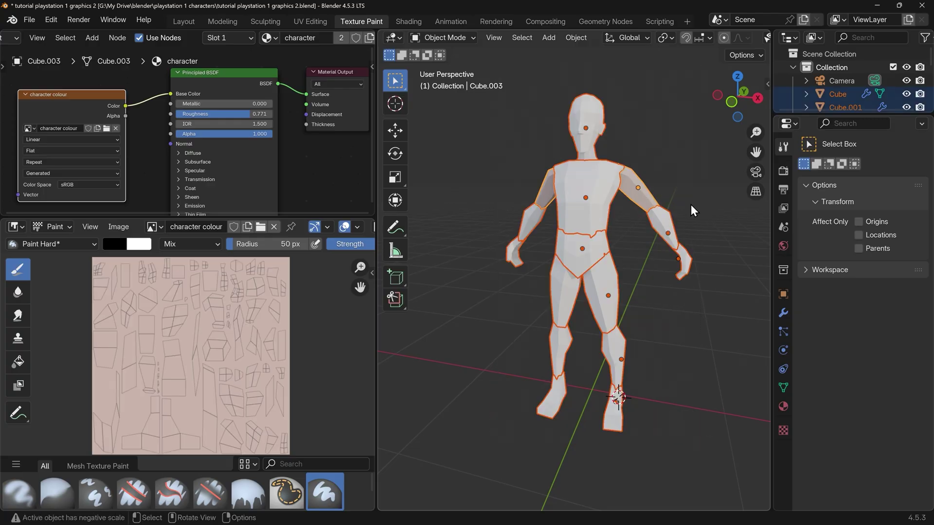
pyautogui.keyDown('shift'); pyautogui.click(590, 138); pyautogui.keyUp('shift')
pyautogui.keyDown('shift'); pyautogui.click(592, 187); pyautogui.keyUp('shift')
pyautogui.keyDown('shift'); pyautogui.click(650, 199); pyautogui.keyUp('shift')
pyautogui.keyDown('shift'); pyautogui.click(599, 249); pyautogui.keyUp('shift')
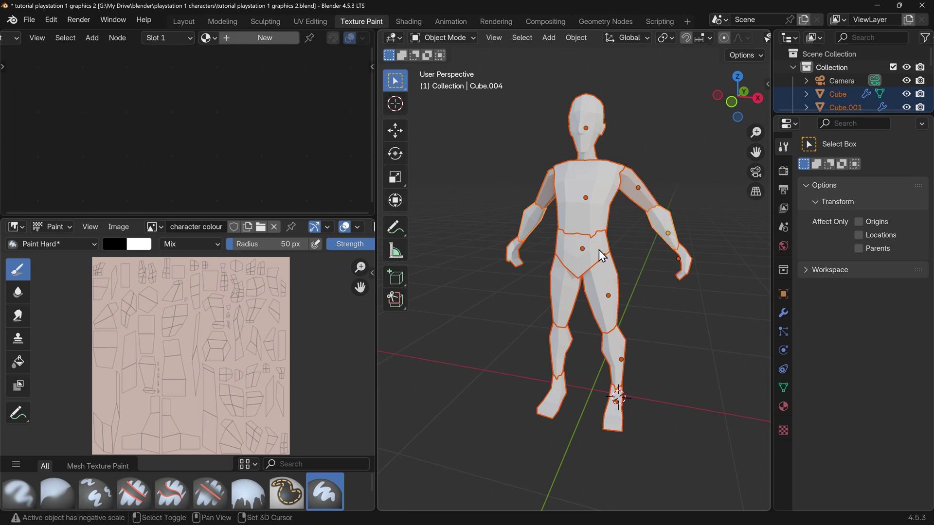
pyautogui.keyDown('shift'); pyautogui.click(641, 200); pyautogui.keyUp('shift')
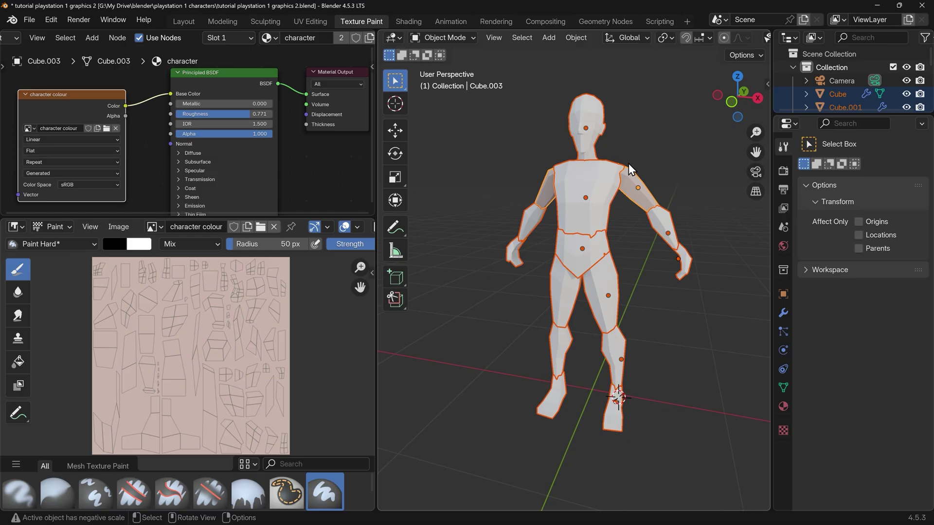
# - Link the upper arms' character material to all the selected body parts
pyautogui.hotkey('ctrl', 'l')
pyautogui.click(577, 37)
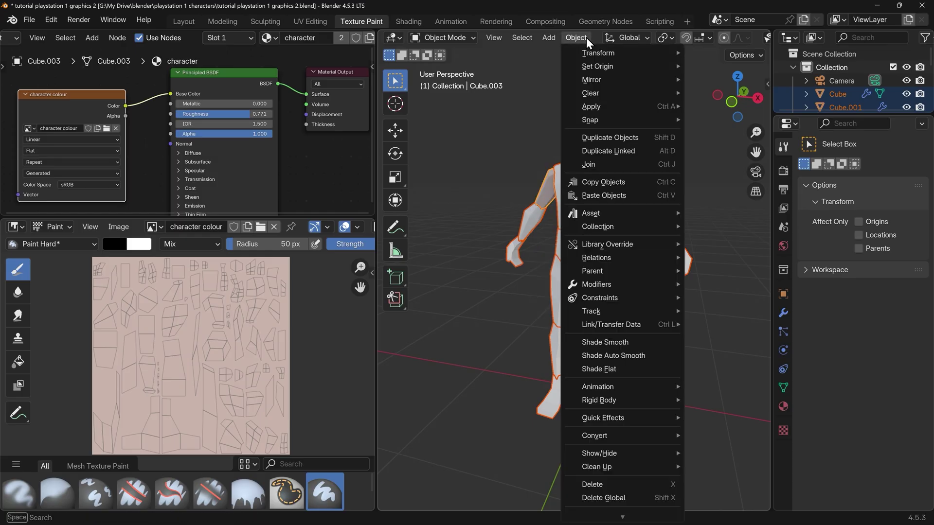
pyautogui.moveTo(607, 325)
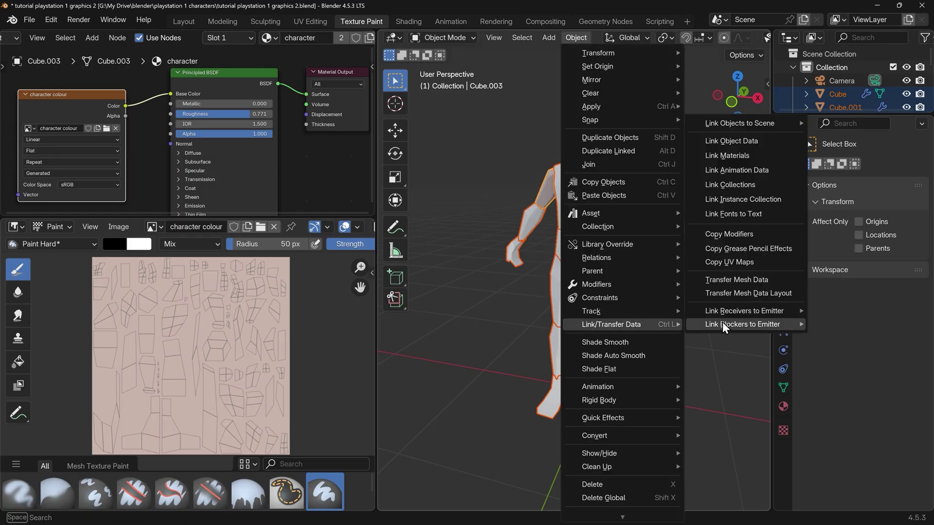
pyautogui.click(732, 157)
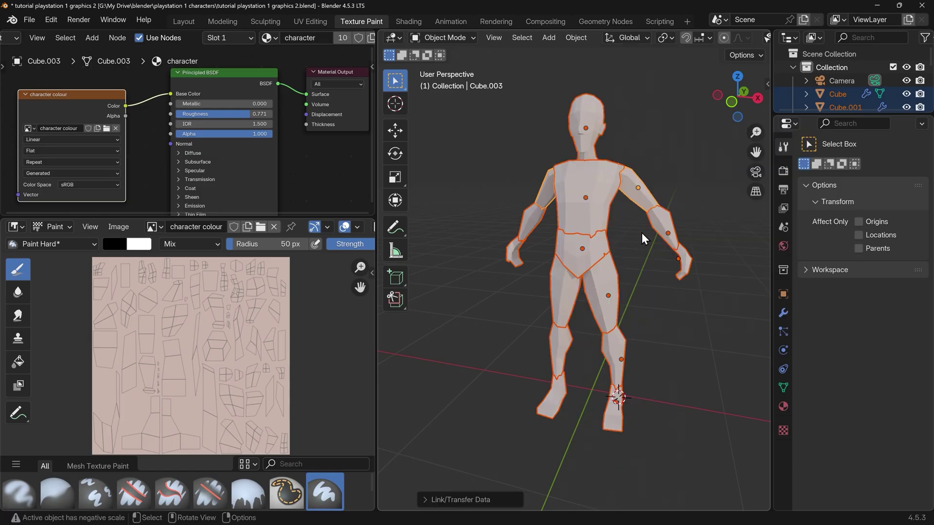
pyautogui.moveTo(647, 247)
pyautogui.mouseDown(button='middle')
pyautogui.moveTo(513, 251)
pyautogui.moveTo(650, 242)
pyautogui.mouseUp(button='middle')
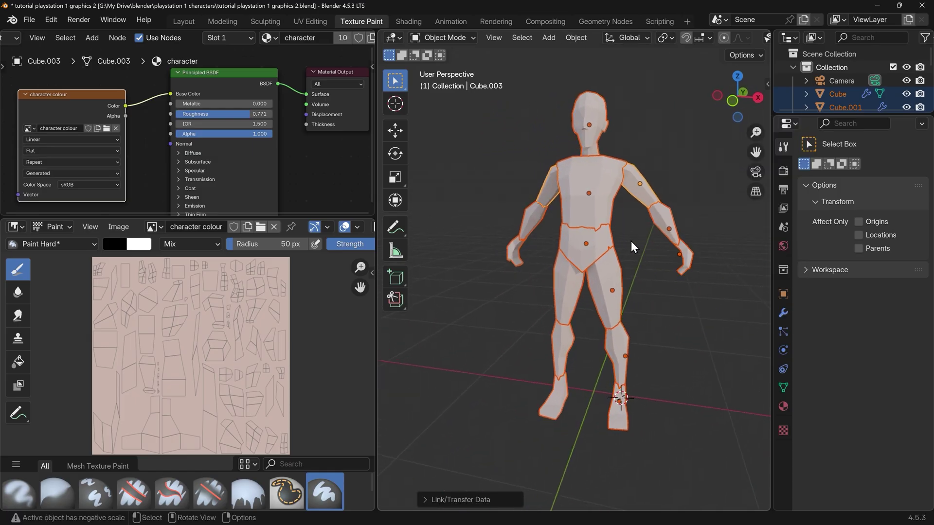
# - Return the 3D viewport to Texture Paint mode with the body parts selected
pyautogui.click(449, 37)
pyautogui.click(440, 124)
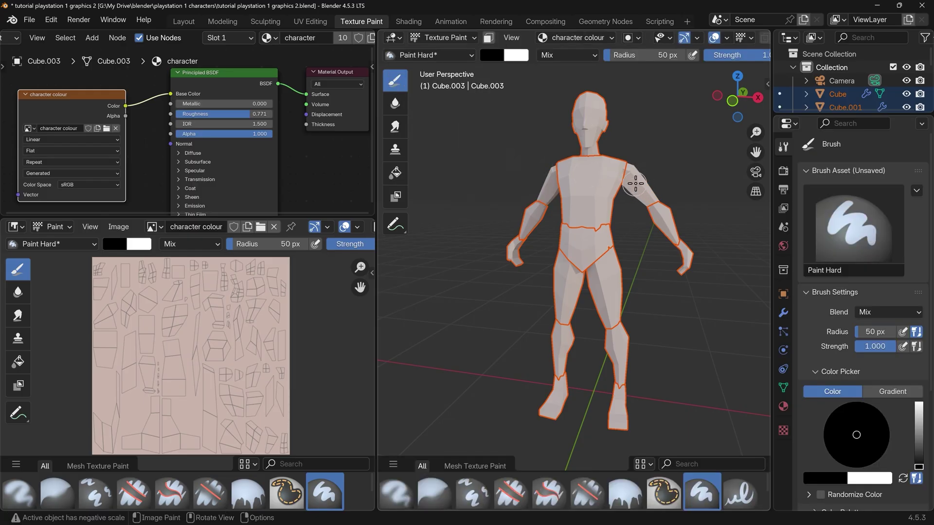
pyautogui.moveTo(632, 187)
pyautogui.mouseDown(button='middle')
pyautogui.moveTo(594, 200)
pyautogui.moveTo(622, 184)
pyautogui.mouseUp(button='middle')
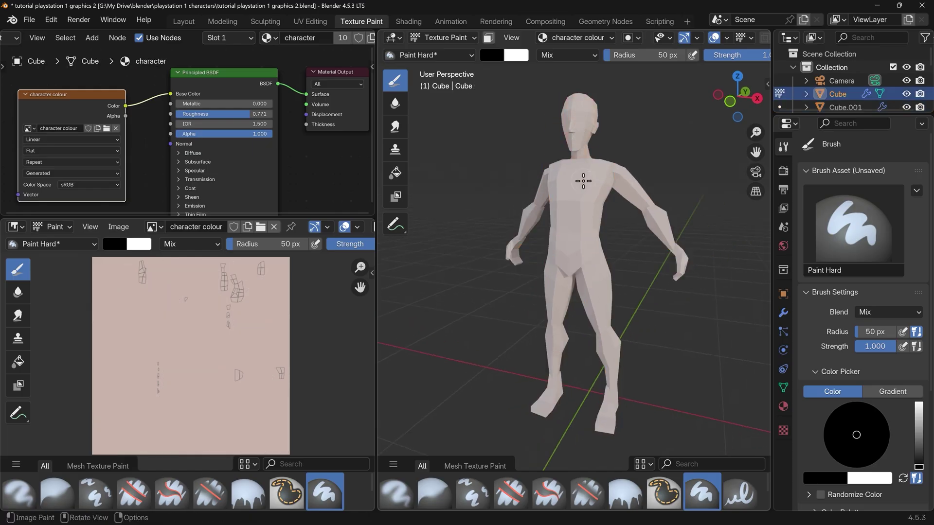
# - Transfer Texture Paint mode between different body parts, including the forearms and feet, and finish on the torso
pyautogui.hotkey('alt', 'q')
pyautogui.hotkey('alt', 'q')
pyautogui.hotkey('alt', 'q')
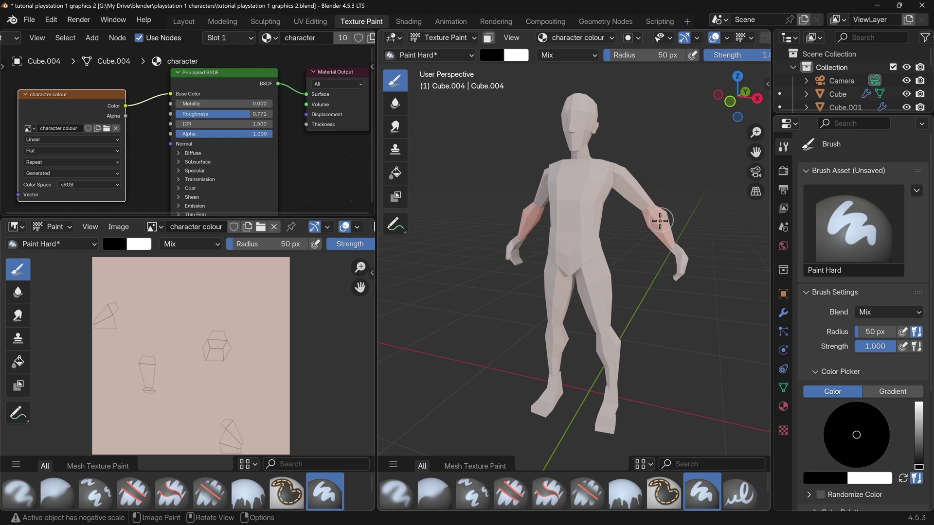
pyautogui.hotkey('alt', 'q')
pyautogui.hotkey('alt', 'q')
pyautogui.hotkey('alt', 'q')
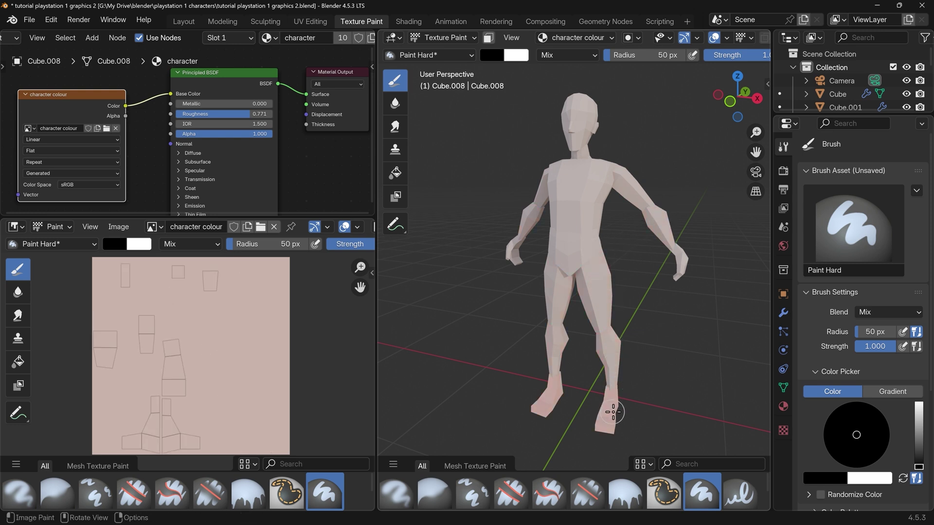
pyautogui.hotkey('alt', 'q')
pyautogui.moveTo(611, 225); pyautogui.dragTo(589, 221, button='middle')
pyautogui.scroll(3, 603, 224)
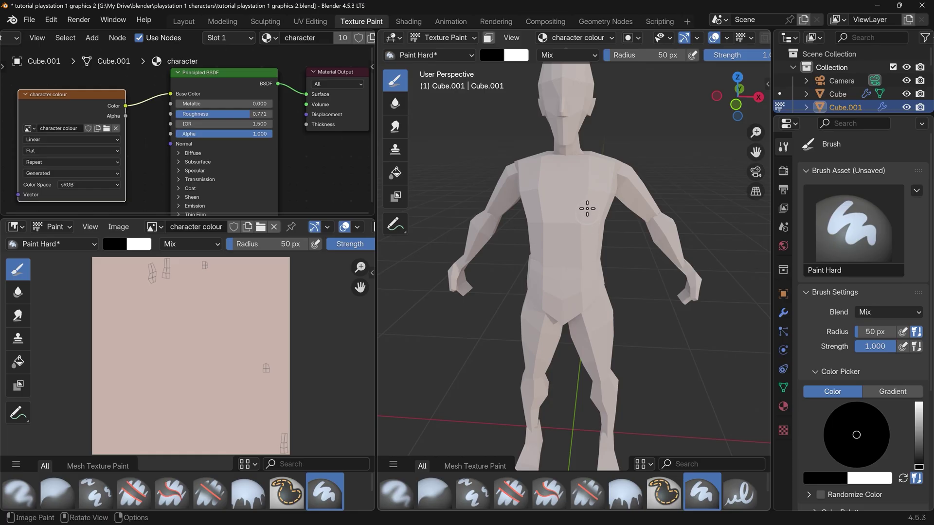
pyautogui.hotkey('alt', 'q')
pyautogui.hotkey('alt', 'q')
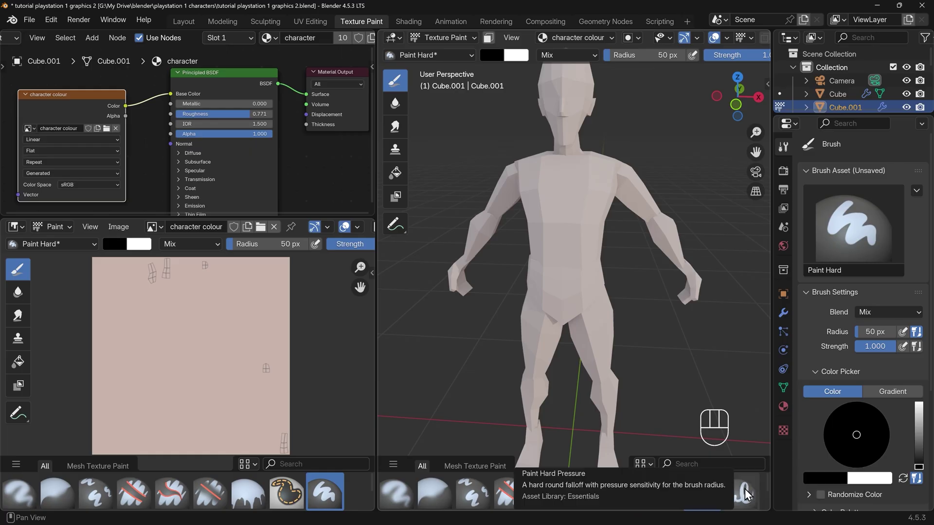
# - Use the Paint Hard brush and set its colour to a dark green
pyautogui.click(745, 494)
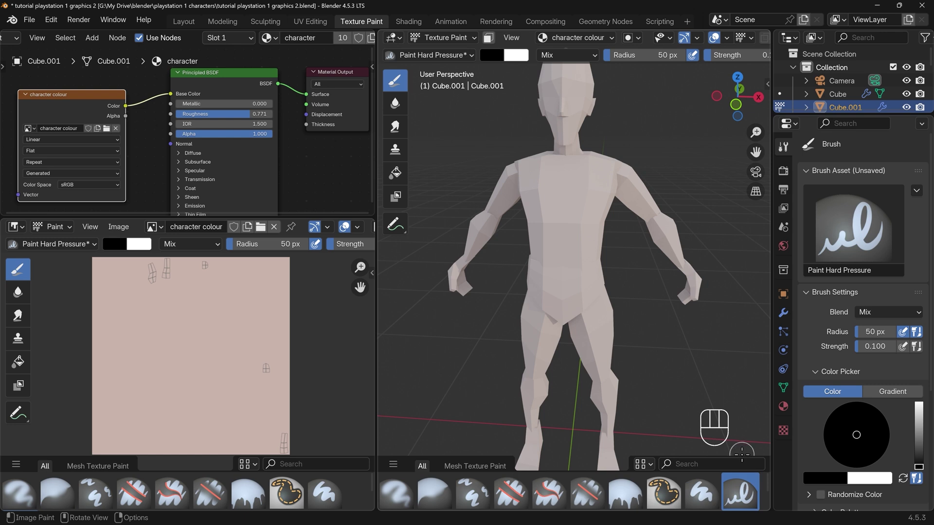
pyautogui.click(705, 492)
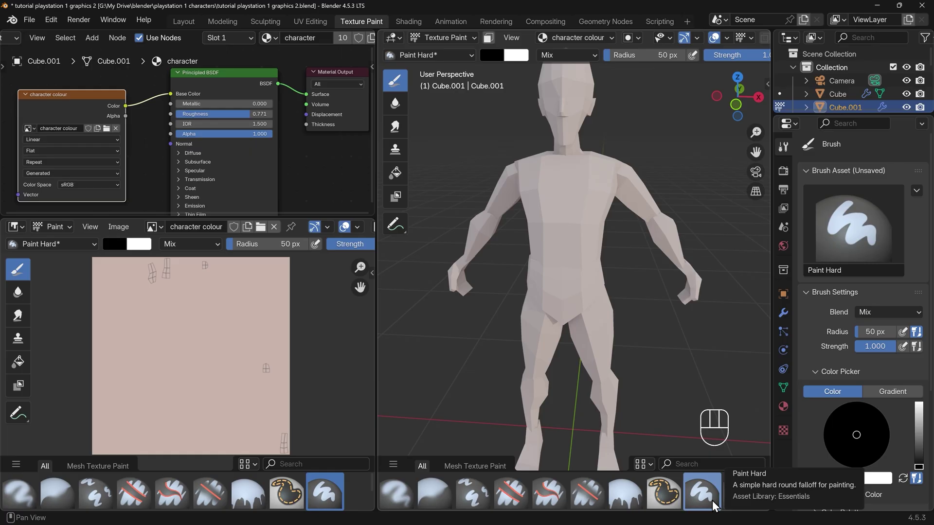
pyautogui.scroll(-5, 864, 305)
pyautogui.scroll(-1, 867, 213)
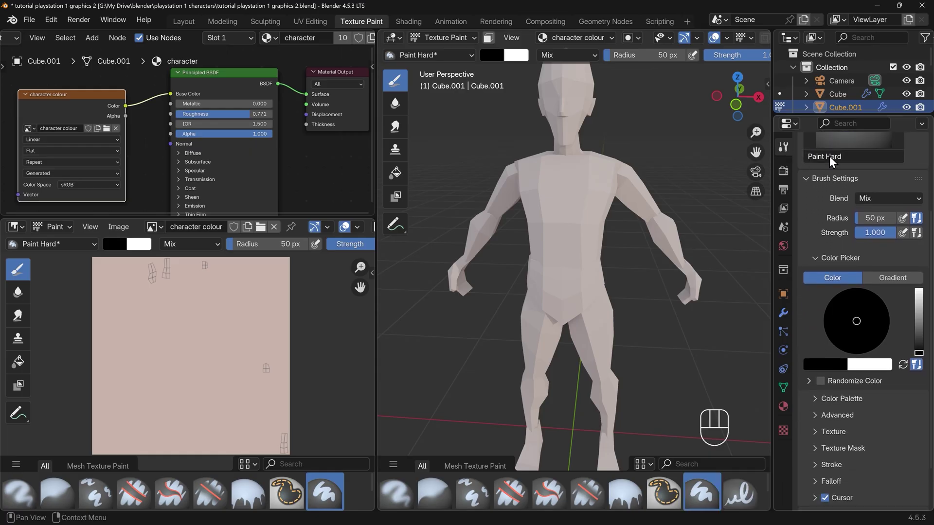
pyautogui.scroll(-1, 860, 359)
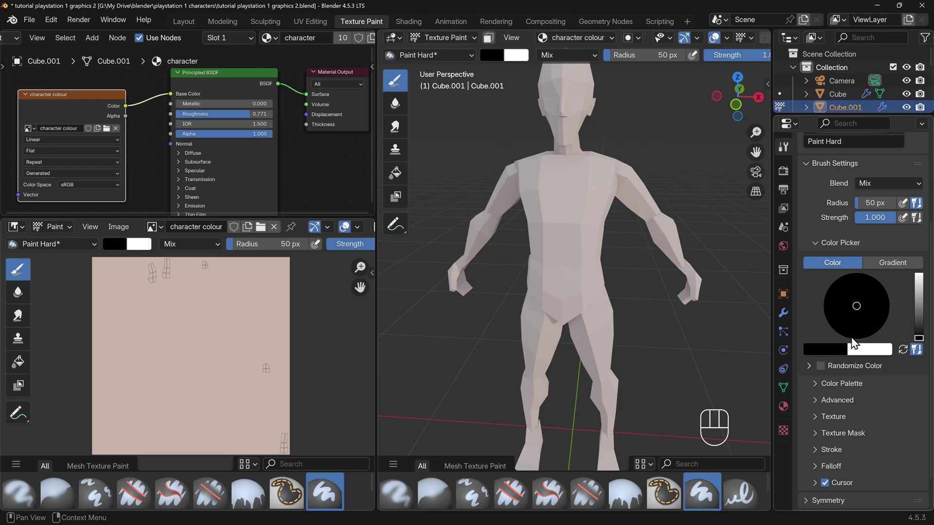
pyautogui.scroll(5, 876, 306)
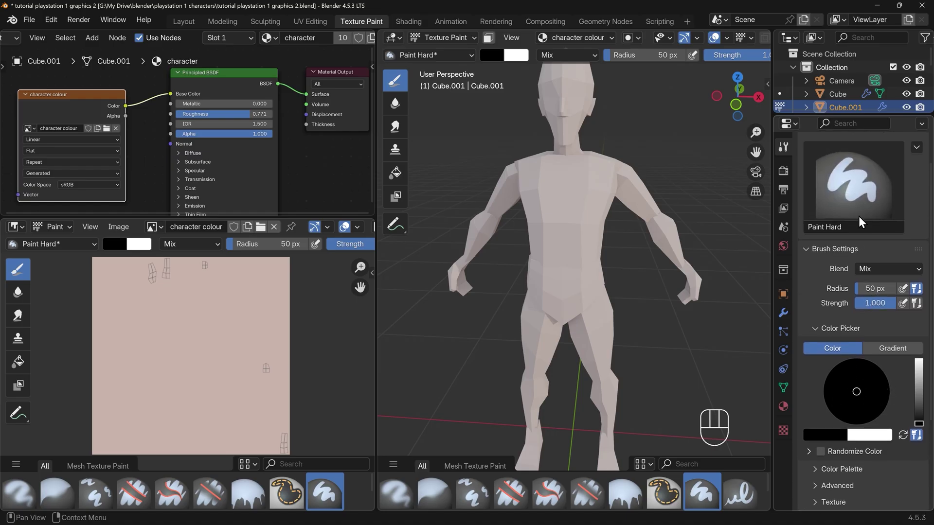
pyautogui.scroll(-5, 860, 194)
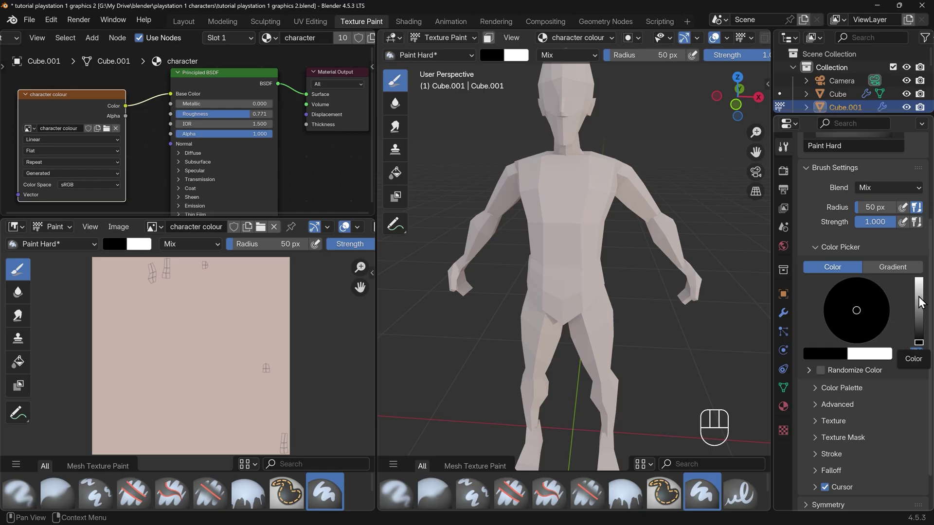
pyautogui.moveTo(921, 302); pyautogui.dragTo(921, 316)
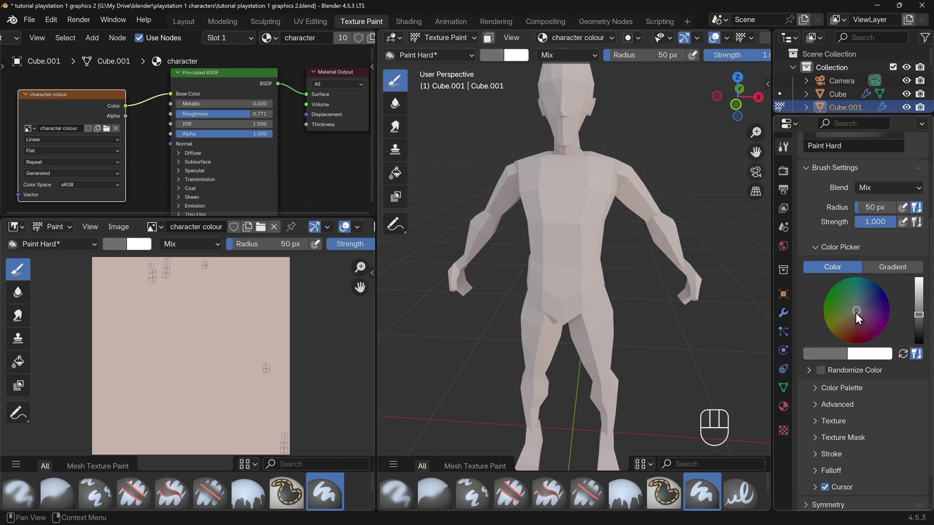
pyautogui.moveTo(856, 313); pyautogui.dragTo(850, 306)
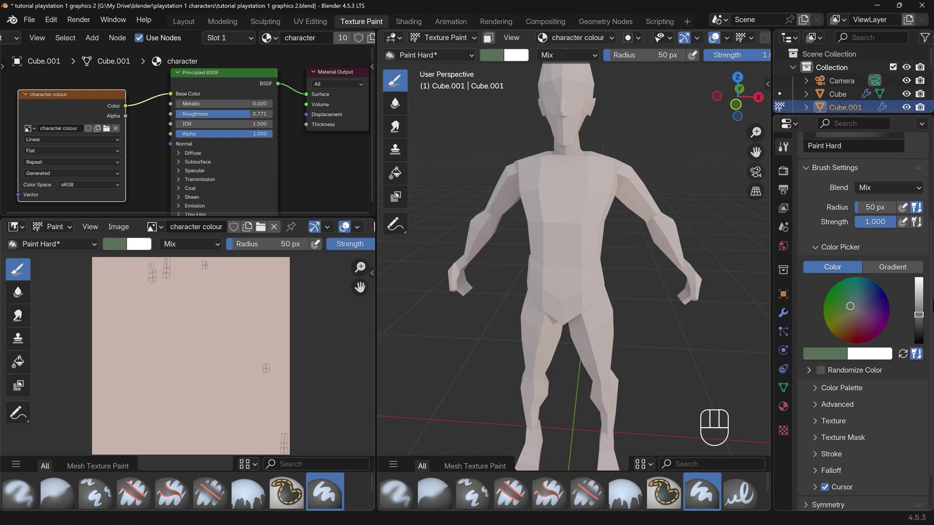
pyautogui.moveTo(921, 315); pyautogui.dragTo(921, 332)
pyautogui.moveTo(844, 303); pyautogui.dragTo(844, 303)
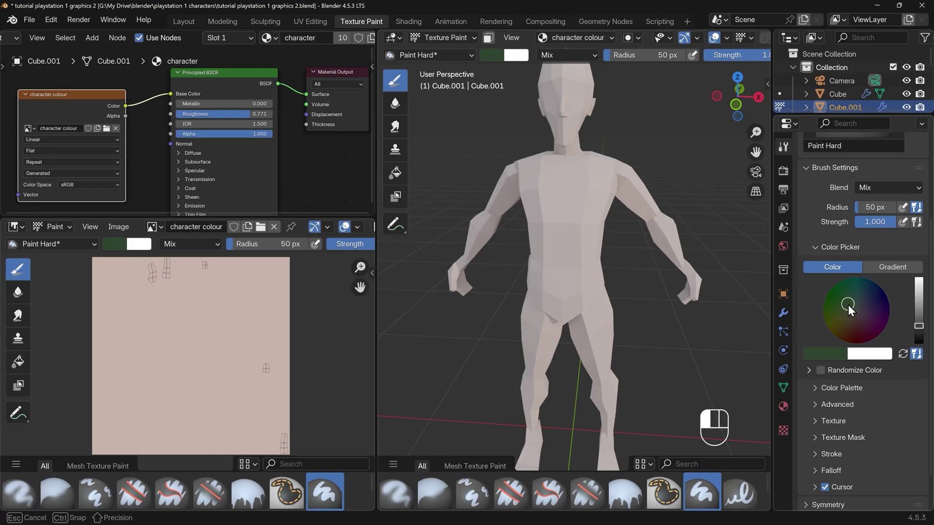
pyautogui.moveTo(847, 304); pyautogui.dragTo(848, 305)
pyautogui.moveTo(919, 325); pyautogui.dragTo(920, 335)
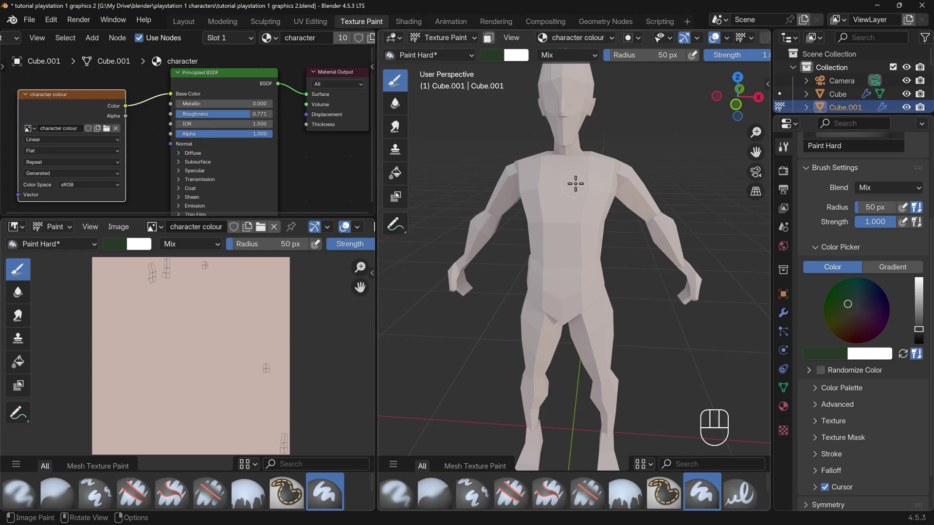
# - Paint a dark green patch on the front of the chest and save the green as a swatch in a new colour palette
pyautogui.moveTo(575, 184)
pyautogui.mouseDown()
pyautogui.moveTo(565, 220)
pyautogui.moveTo(576, 220)
pyautogui.moveTo(557, 213)
pyautogui.moveTo(582, 178)
pyautogui.moveTo(591, 219)
pyautogui.mouseUp()
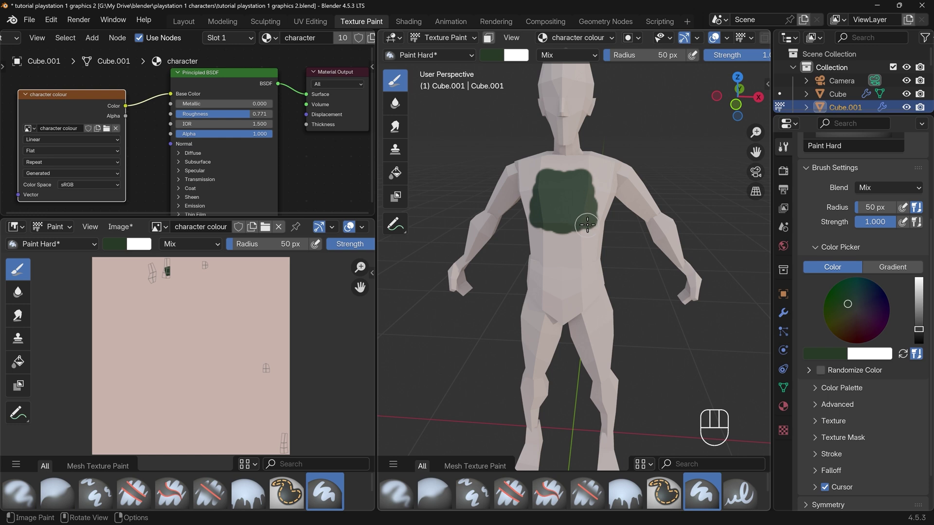
pyautogui.click(816, 390)
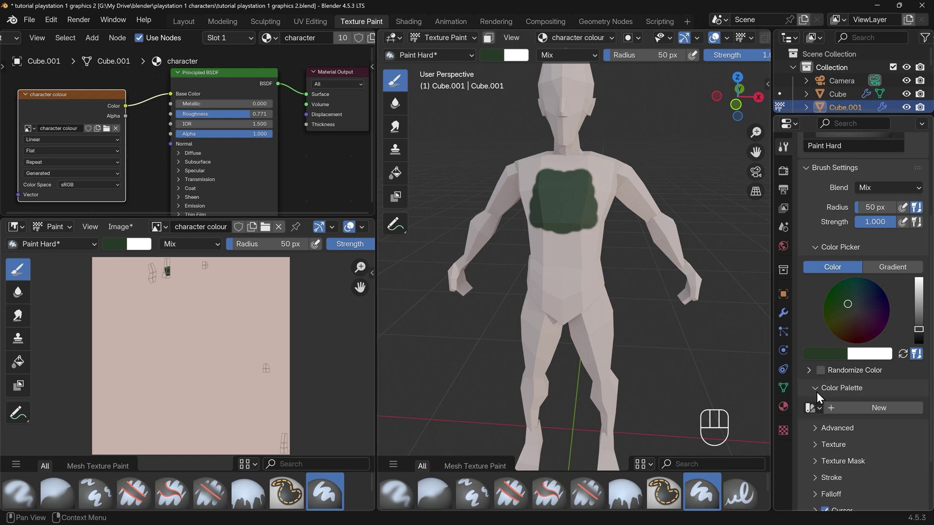
pyautogui.click(855, 408)
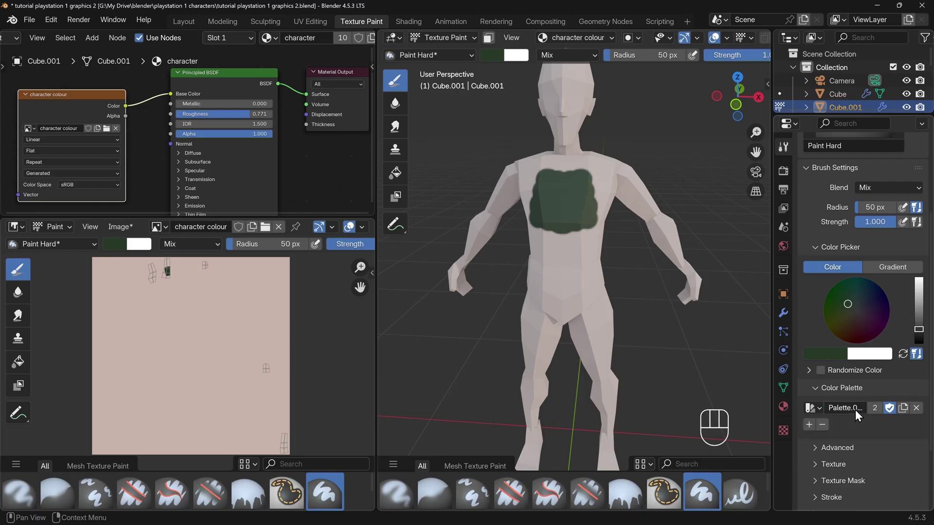
pyautogui.click(808, 426)
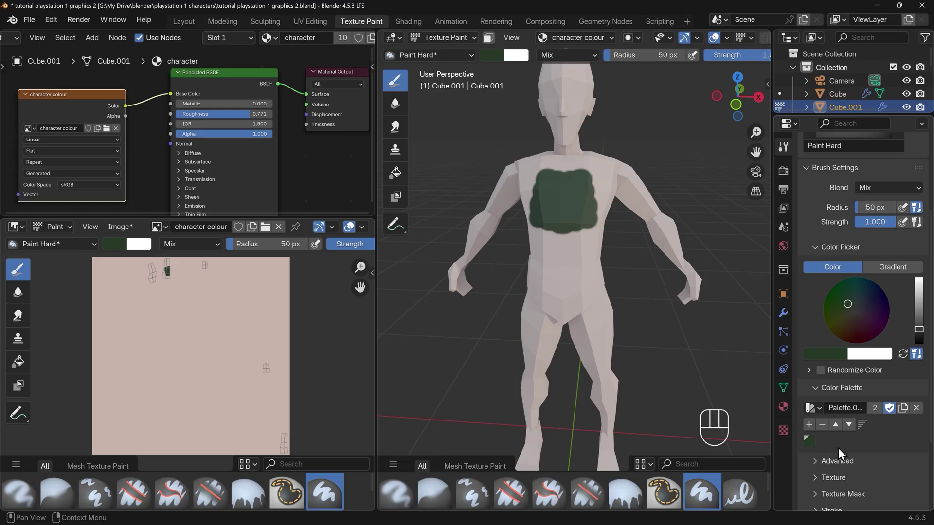
# - Extend the green paint over the torso, then flood the whole torso mesh with it using the Fill brush
pyautogui.moveTo(610, 232)
pyautogui.mouseDown()
pyautogui.moveTo(604, 199)
pyautogui.moveTo(560, 268)
pyautogui.moveTo(567, 221)
pyautogui.mouseUp()
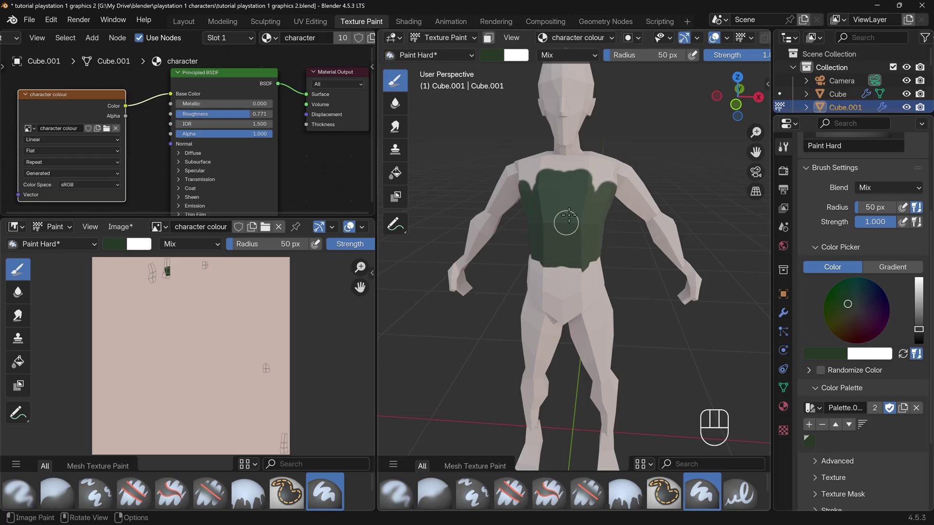
pyautogui.click(629, 495)
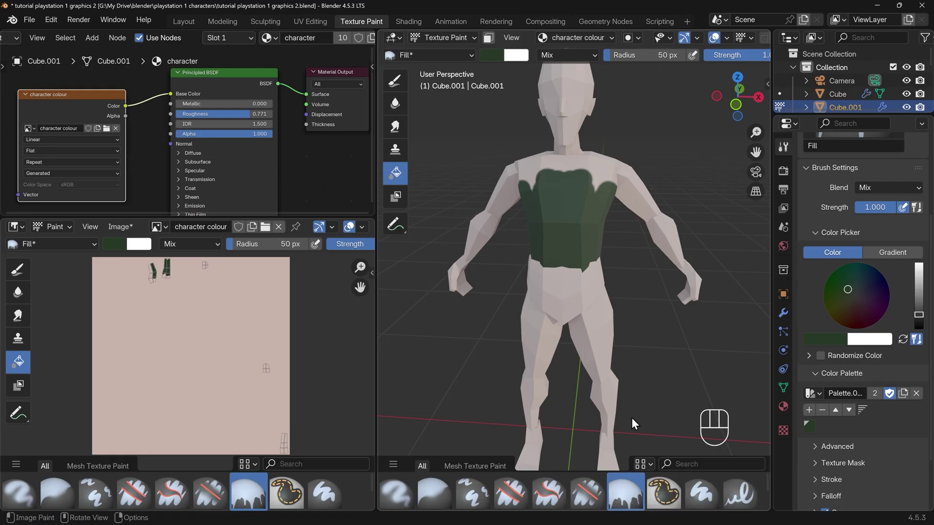
pyautogui.click(604, 176)
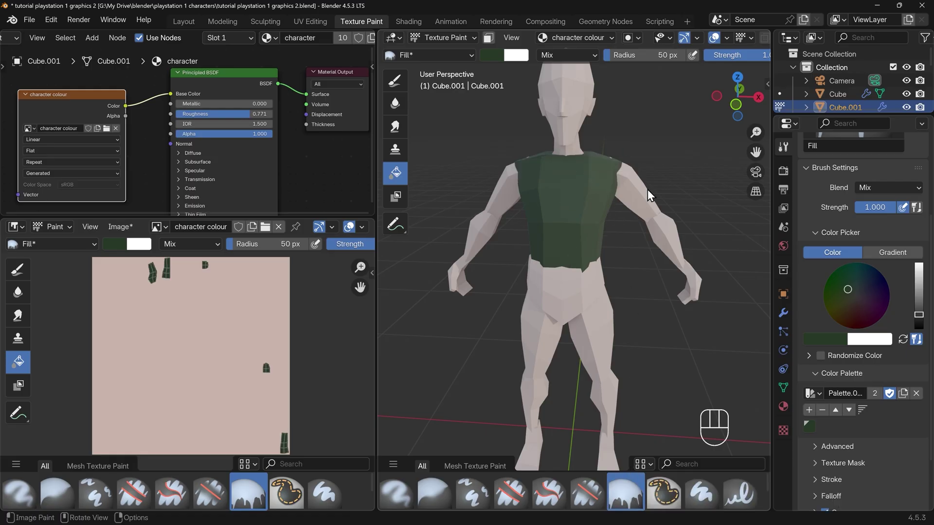
# - Transfer Texture Paint mode to the upper arms and fill them with the same dark green as sleeves
pyautogui.moveTo(647, 189); pyautogui.dragTo(482, 177, button='middle')
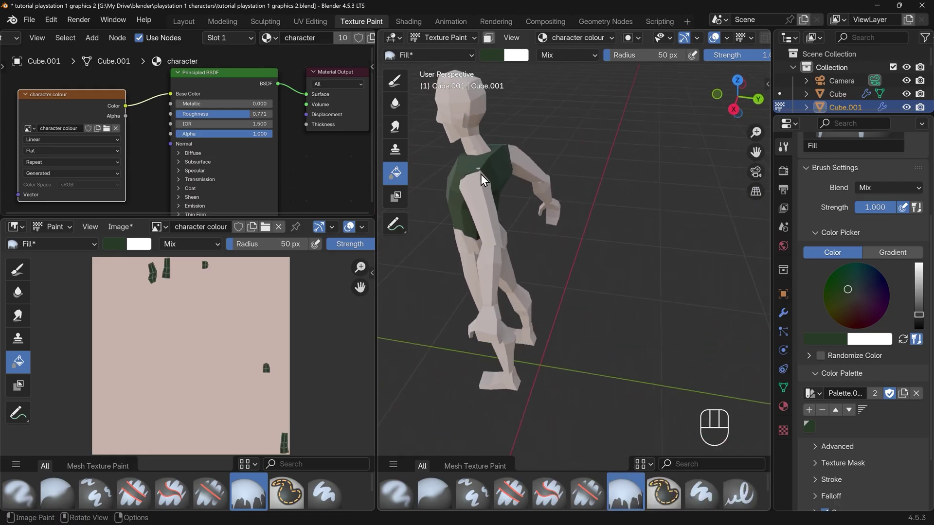
pyautogui.moveTo(523, 220)
pyautogui.mouseDown(button='middle')
pyautogui.moveTo(668, 192)
pyautogui.moveTo(674, 204)
pyautogui.mouseUp(button='middle')
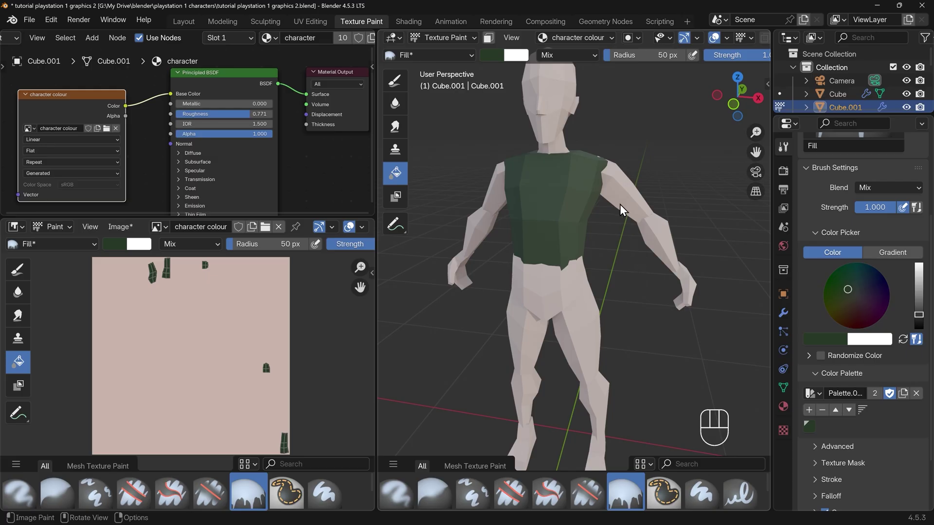
pyautogui.hotkey('alt', 'q')
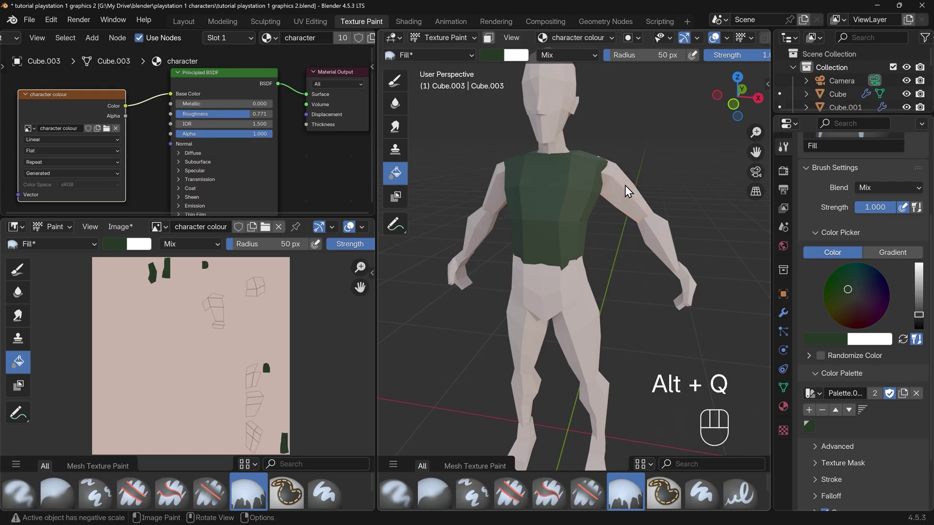
pyautogui.click(628, 193)
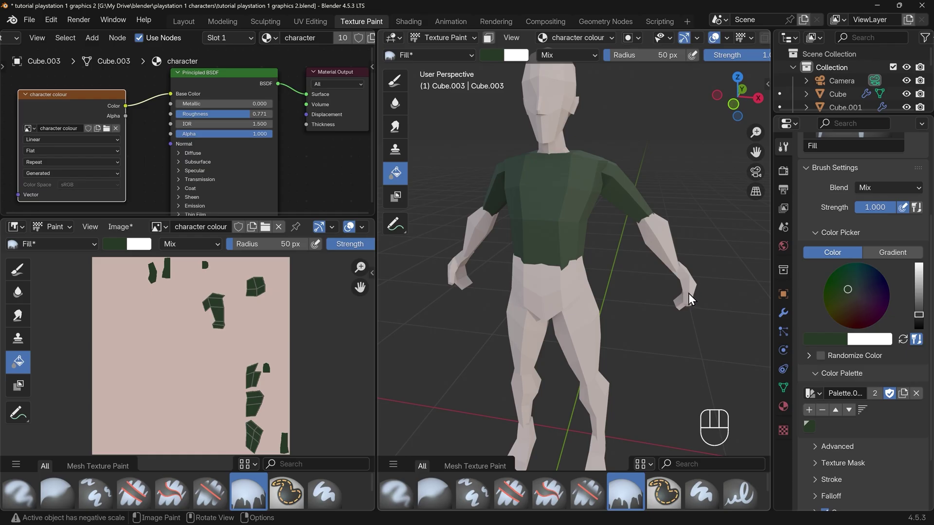
# - Sample the pale skin colour from the texture image and add it to the colour palette
pyautogui.moveTo(688, 293); pyautogui.dragTo(601, 295, button='middle')
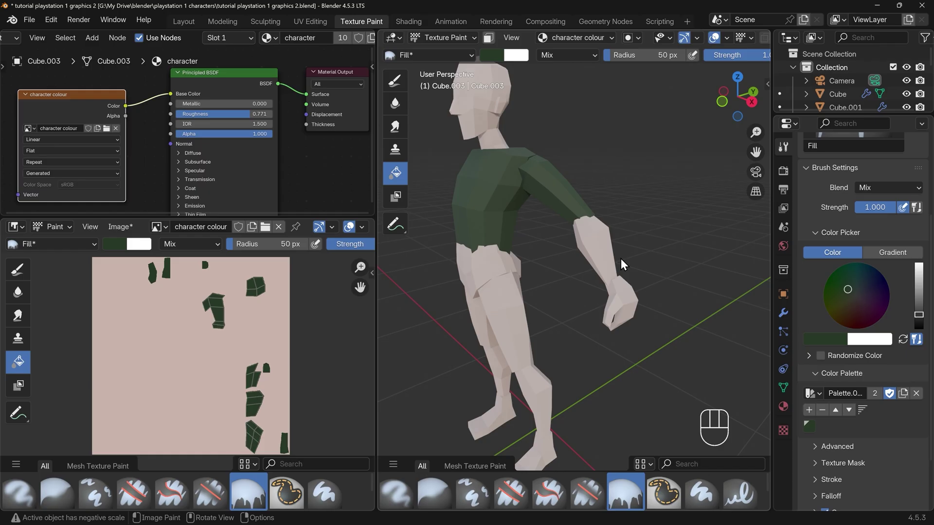
pyautogui.press('s')
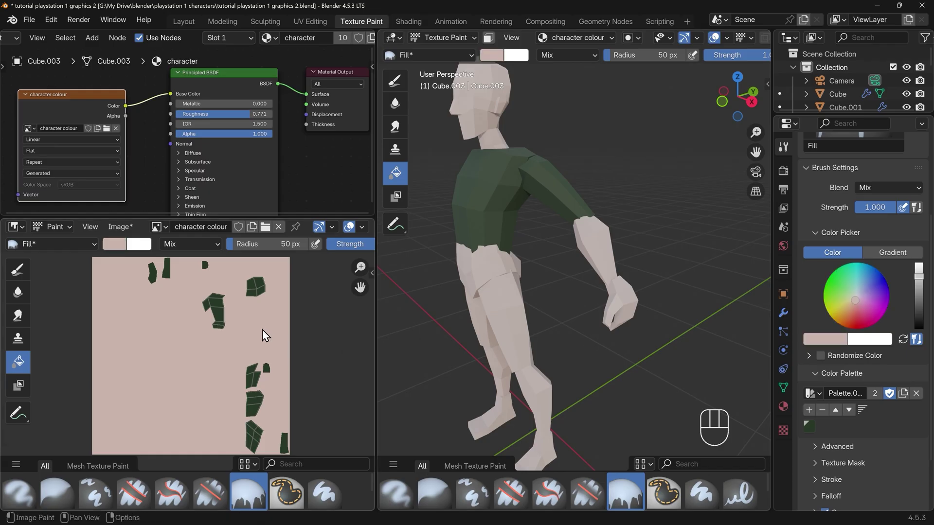
pyautogui.moveTo(834, 339)
pyautogui.hotkey('shift', 'x')
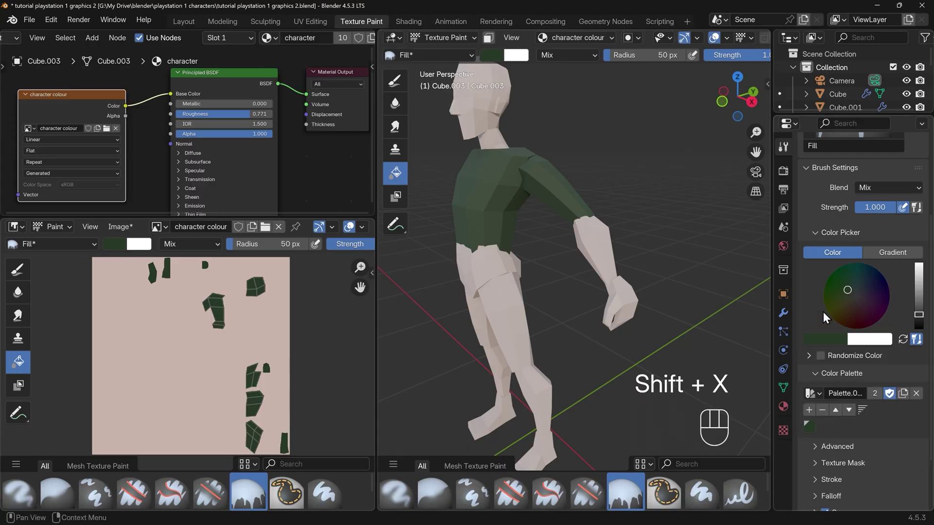
pyautogui.hotkey('shift', 'x')
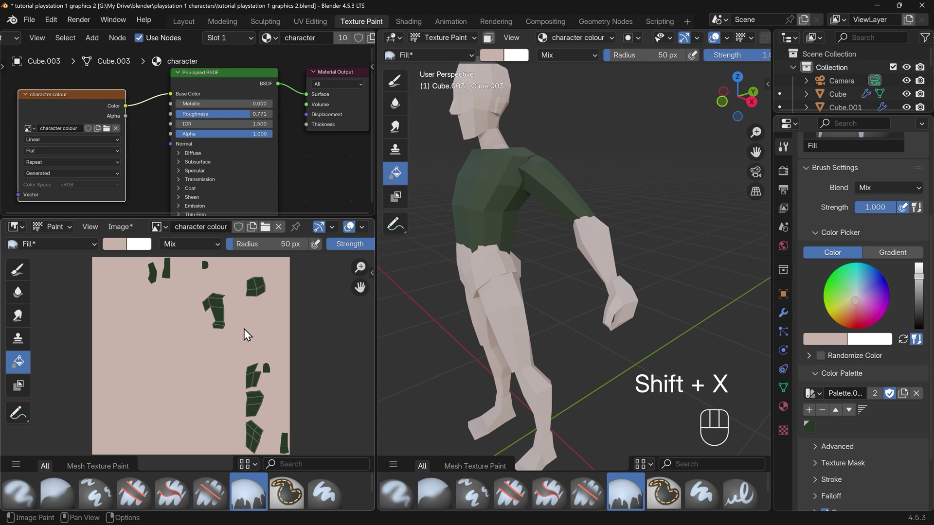
pyautogui.click(809, 409)
pyautogui.hotkey('ctrl', 'z')
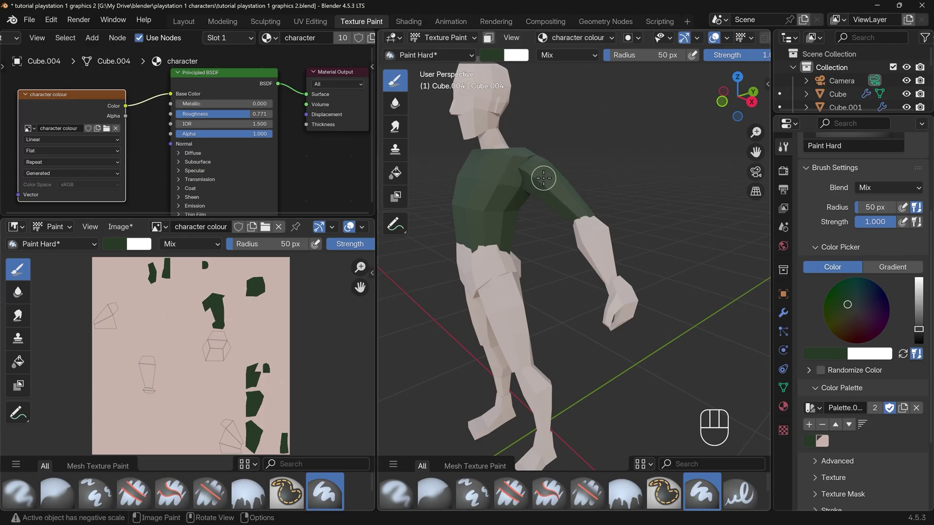
# - Load the pale skin swatch as the brush colour and shift it to a pinker skin tone
pyautogui.hotkey('shift', 'x')
pyautogui.hotkey('shift', 'x')
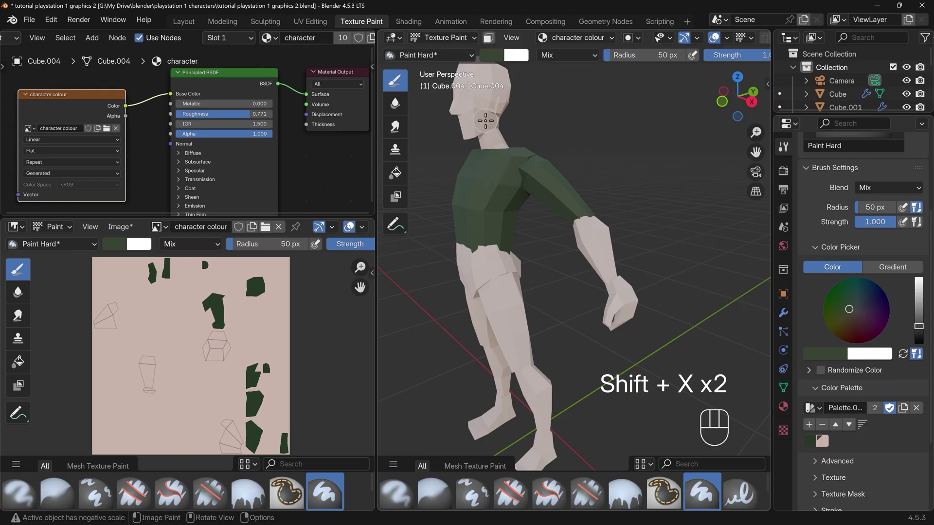
pyautogui.hotkey('shift', 'x')
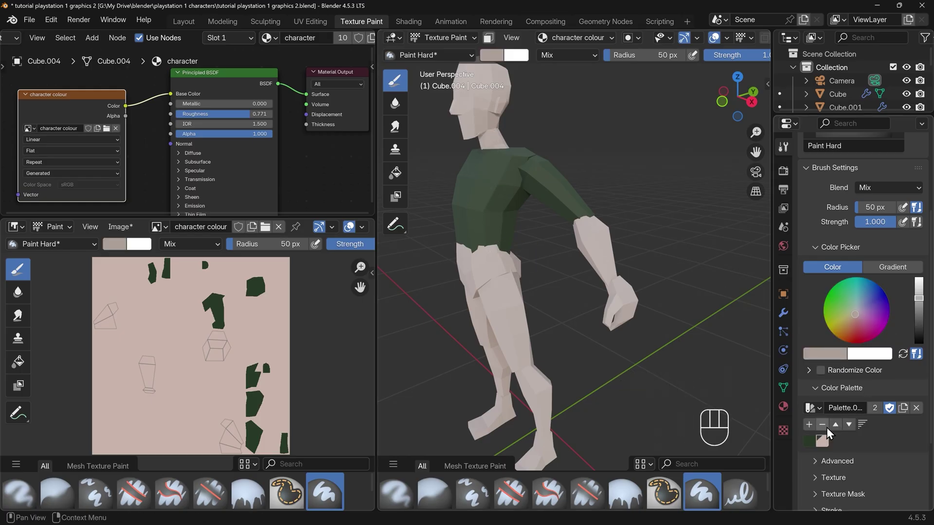
pyautogui.click(823, 441)
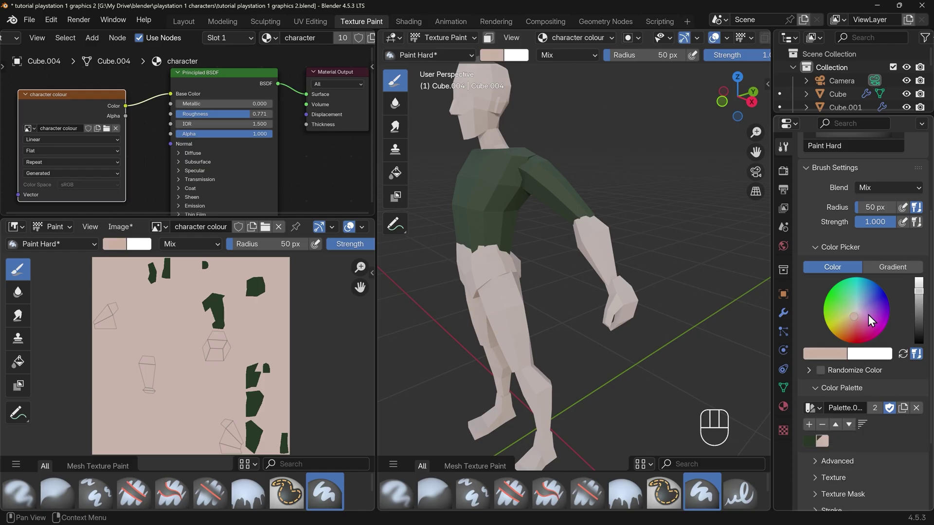
pyautogui.click(853, 320)
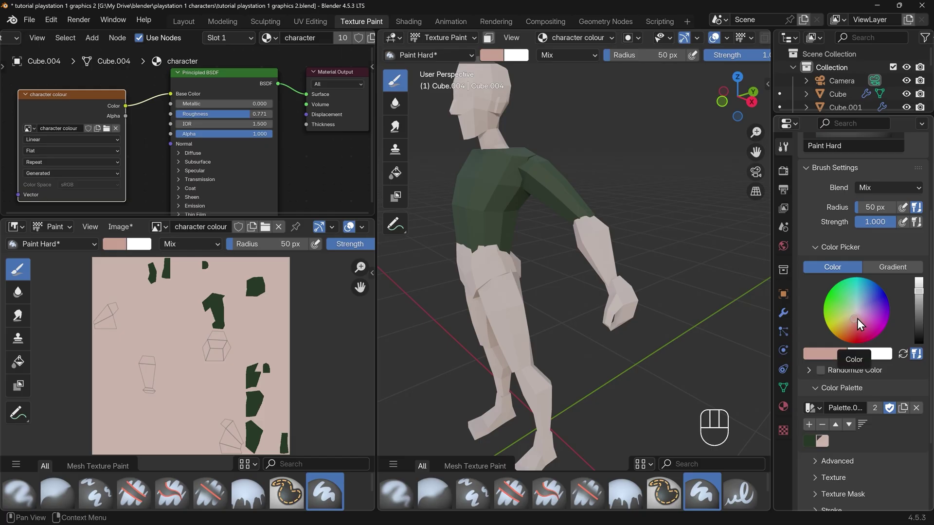
# - Fill the forearms, hands and head with the pinker skin tone, transferring Texture Paint mode between the parts
pyautogui.click(625, 495)
pyautogui.hotkey('alt', 'q')
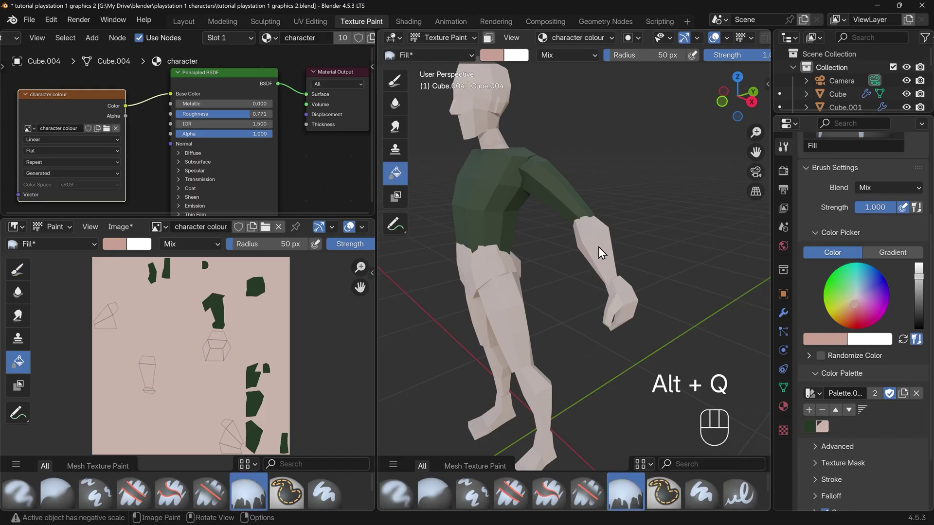
pyautogui.hotkey('alt', 'q')
pyautogui.moveTo(620, 332); pyautogui.dragTo(681, 318, button='middle')
pyautogui.hotkey('alt', 'q')
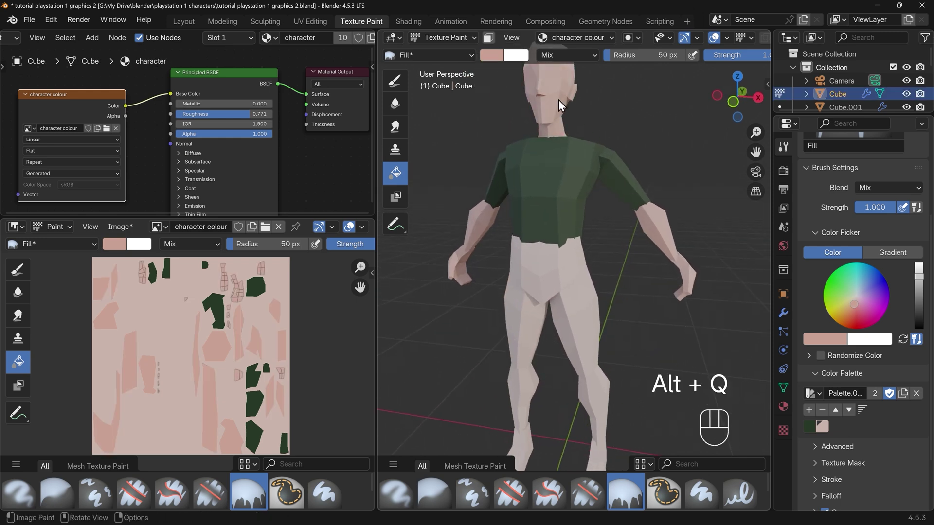
# - Add the pinker skin tone to the colour palette and delete the pale skin swatch from it
pyautogui.keyDown('ctrl'); pyautogui.moveTo(558, 100); pyautogui.dragTo(629, 183, button='middle'); pyautogui.keyUp('ctrl')
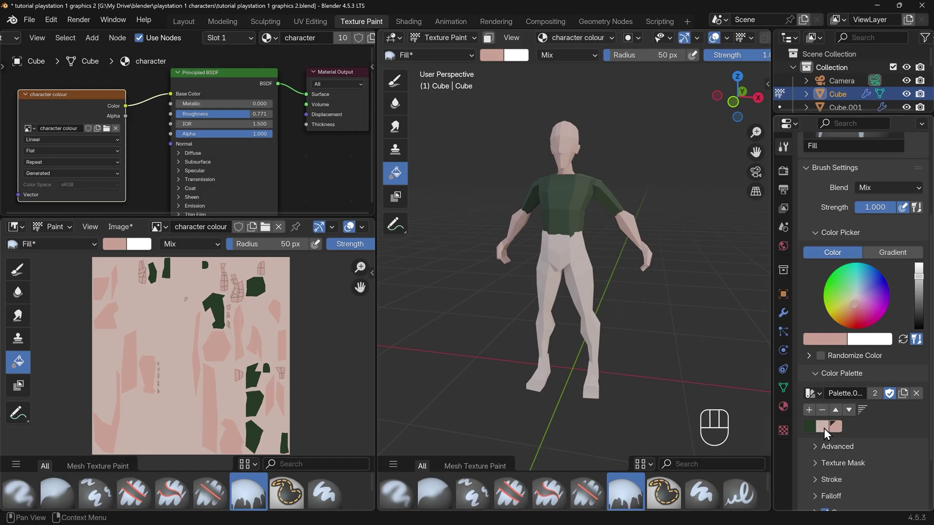
pyautogui.click(823, 427)
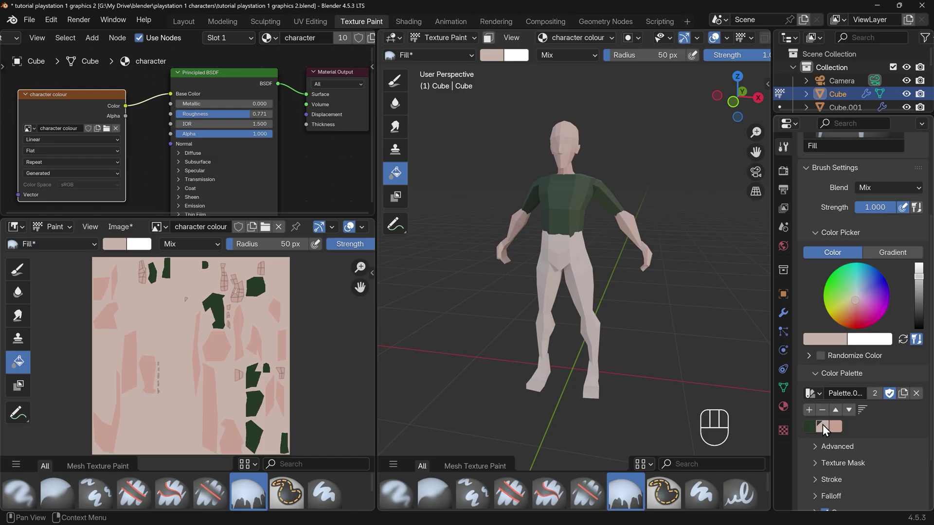
pyautogui.moveTo(822, 425)
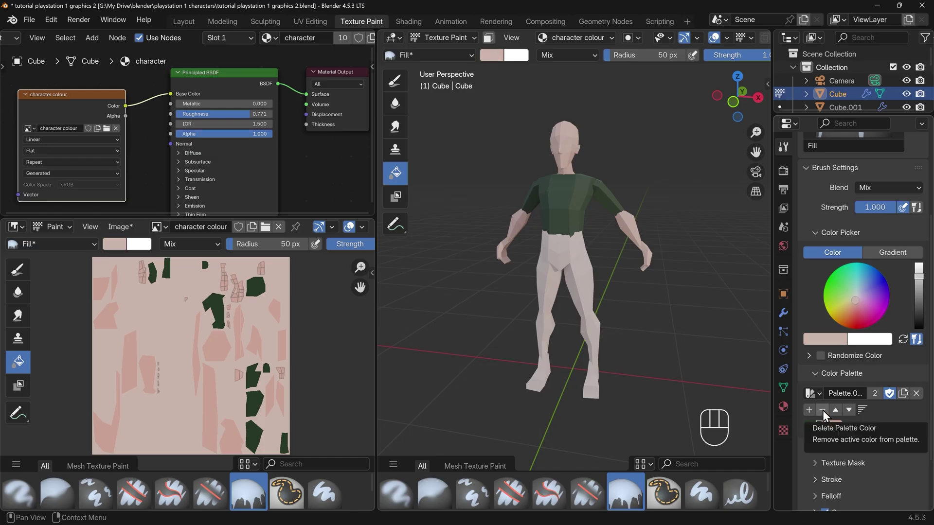
pyautogui.click(822, 410)
pyautogui.moveTo(822, 428)
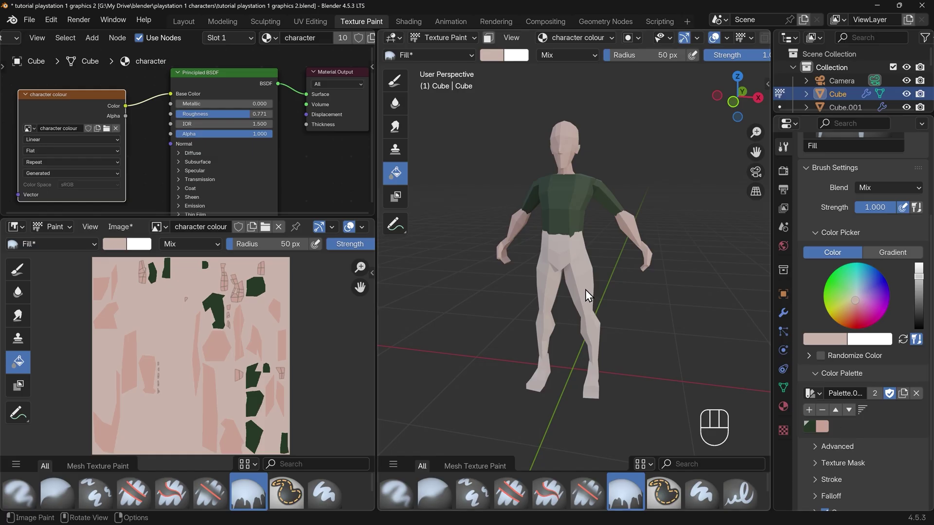
# - Transfer Texture Paint mode to the thighs and fill them with a dark navy blue
pyautogui.hotkey('alt', 'q')
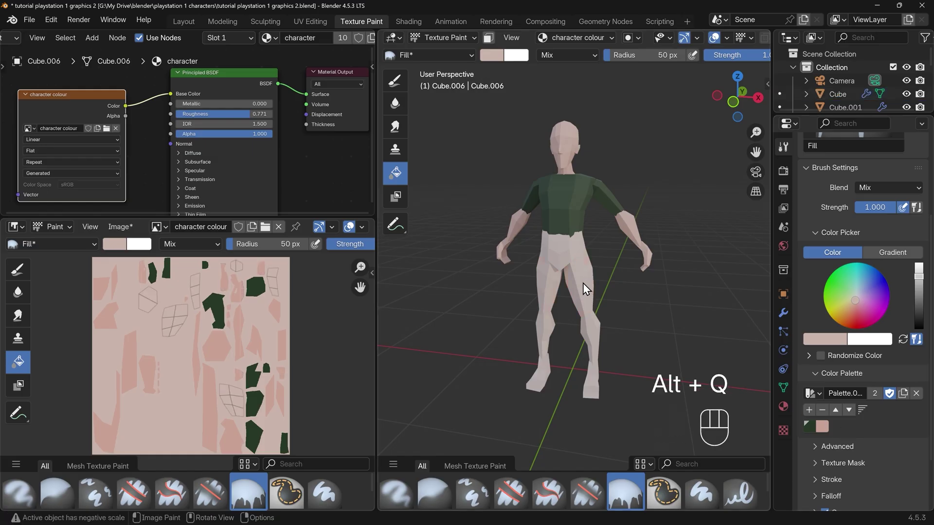
pyautogui.moveTo(858, 295); pyautogui.dragTo(865, 285)
pyautogui.scroll(-8, 863, 284)
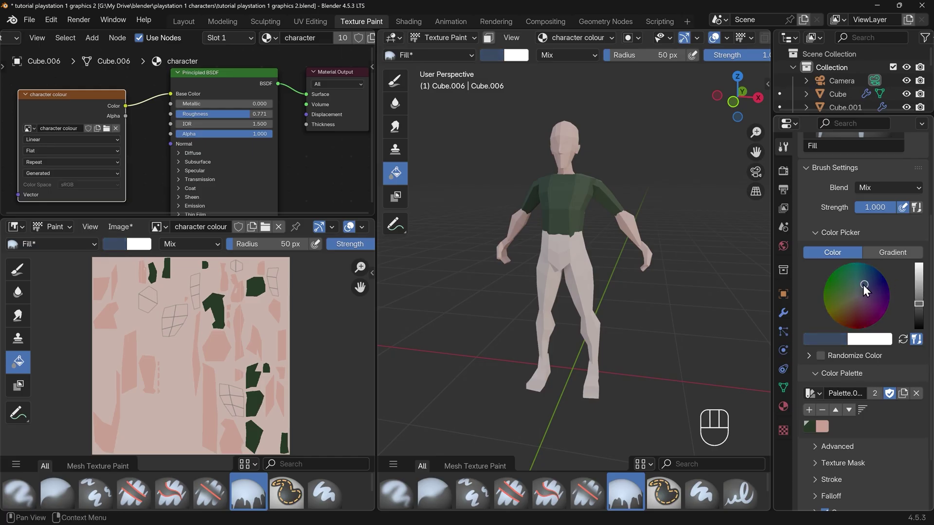
pyautogui.scroll(-2, 865, 287)
pyautogui.moveTo(919, 304)
pyautogui.mouseDown()
pyautogui.moveTo(919, 315)
pyautogui.moveTo(918, 307)
pyautogui.mouseUp()
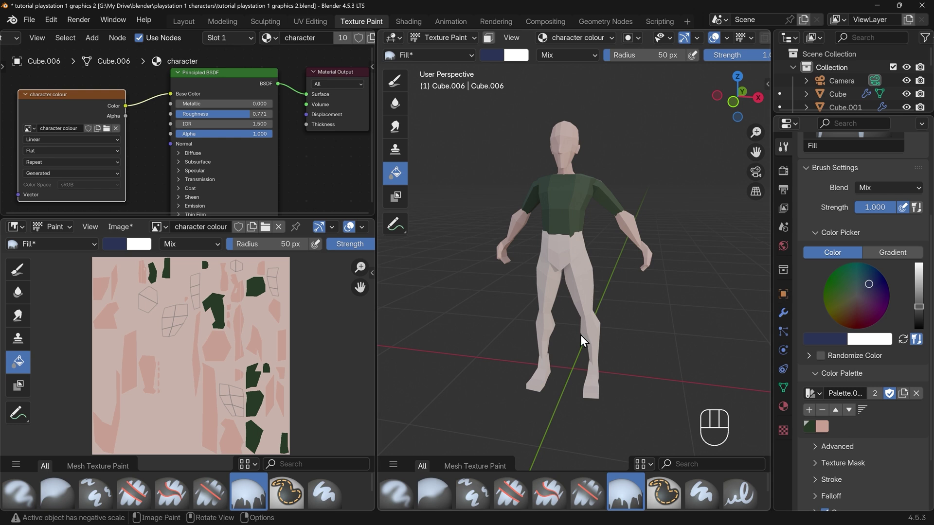
pyautogui.click(583, 294)
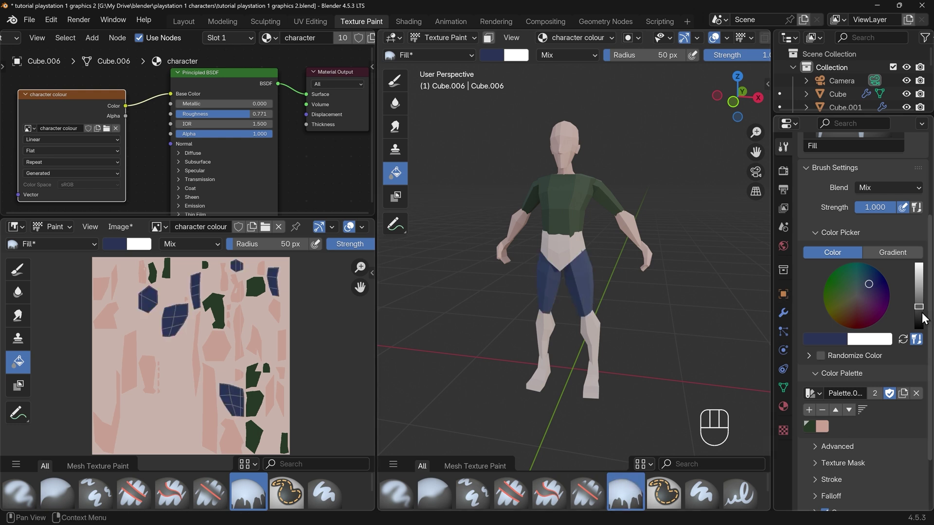
pyautogui.moveTo(919, 306); pyautogui.dragTo(919, 315)
pyautogui.click(590, 294)
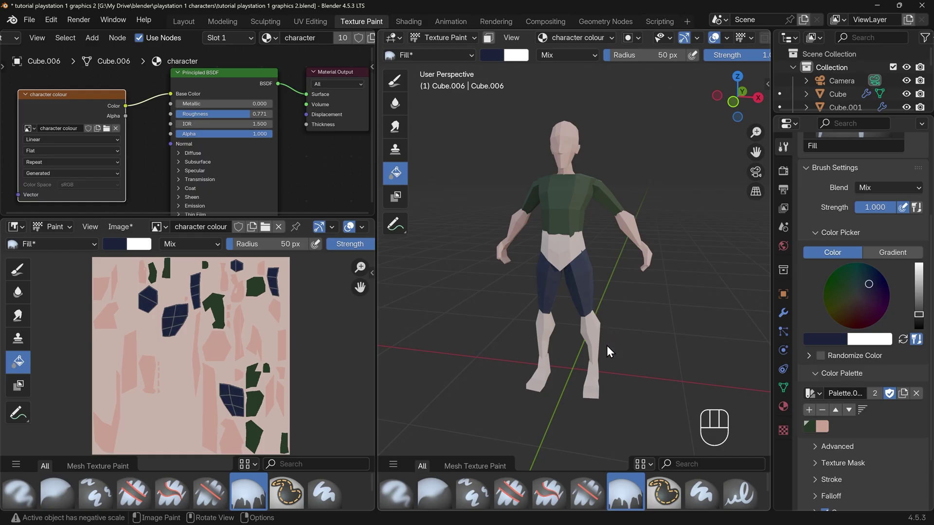
# - Fill the lower legs and the hips with the same navy blue, transferring Texture Paint mode between the parts
pyautogui.moveTo(608, 346); pyautogui.dragTo(592, 330, button='middle')
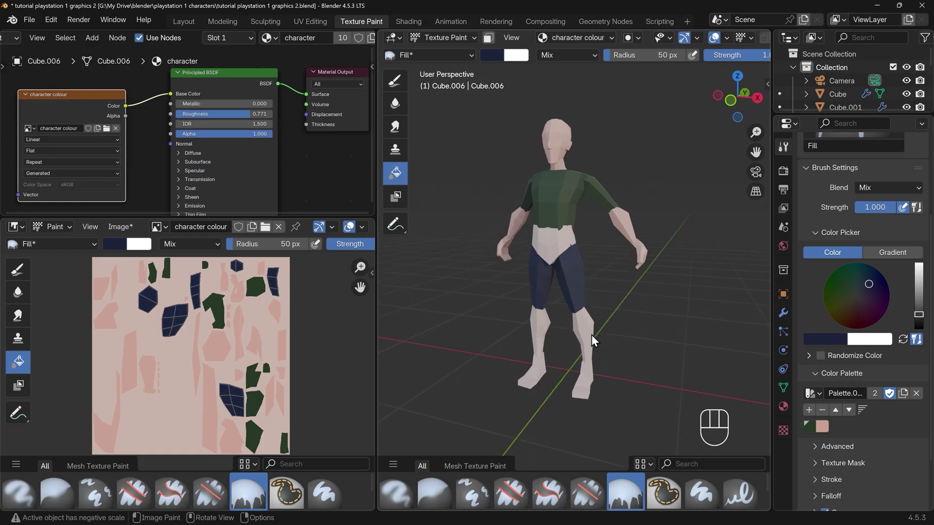
pyautogui.hotkey('alt', 'q')
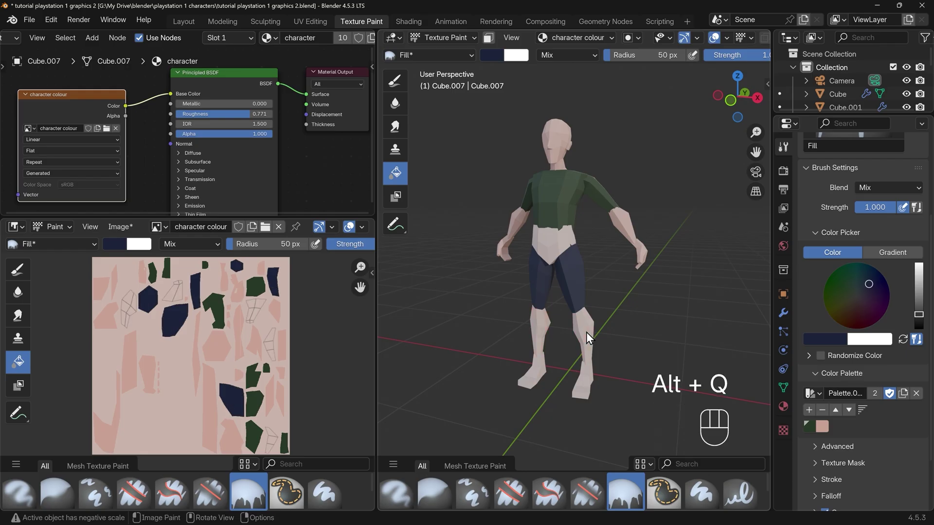
pyautogui.click(588, 336)
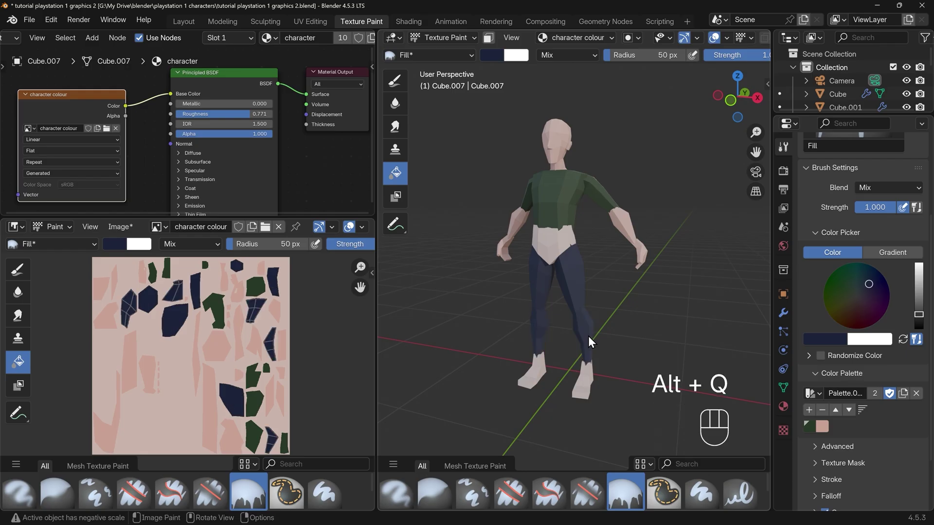
pyautogui.hotkey('alt', 'q')
pyautogui.click(556, 249)
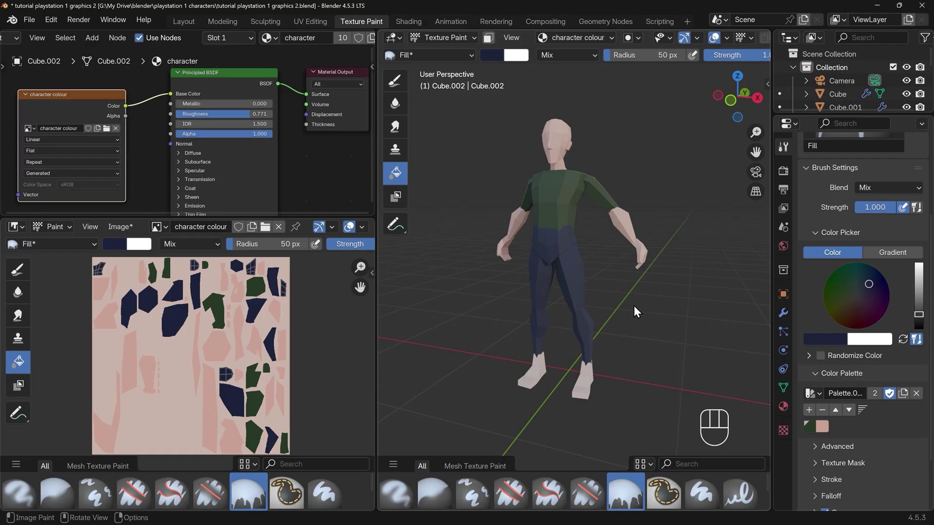
# - Transfer Texture Paint mode to the feet, mix a near-black colour, add it to the palette and fill the feet as shoes
pyautogui.moveTo(634, 305)
pyautogui.mouseDown(button='middle')
pyautogui.moveTo(710, 297)
pyautogui.moveTo(571, 293)
pyautogui.moveTo(634, 287)
pyautogui.mouseUp(button='middle')
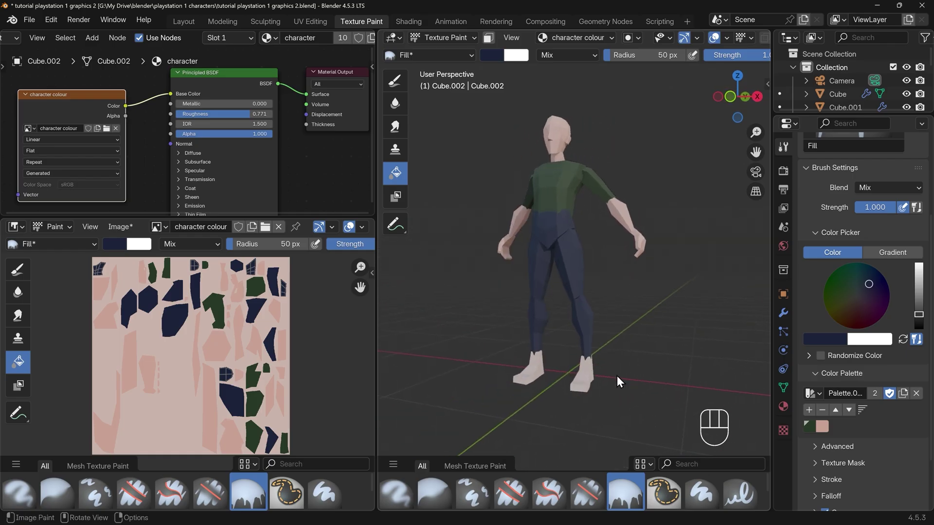
pyautogui.hotkey('alt', 'q')
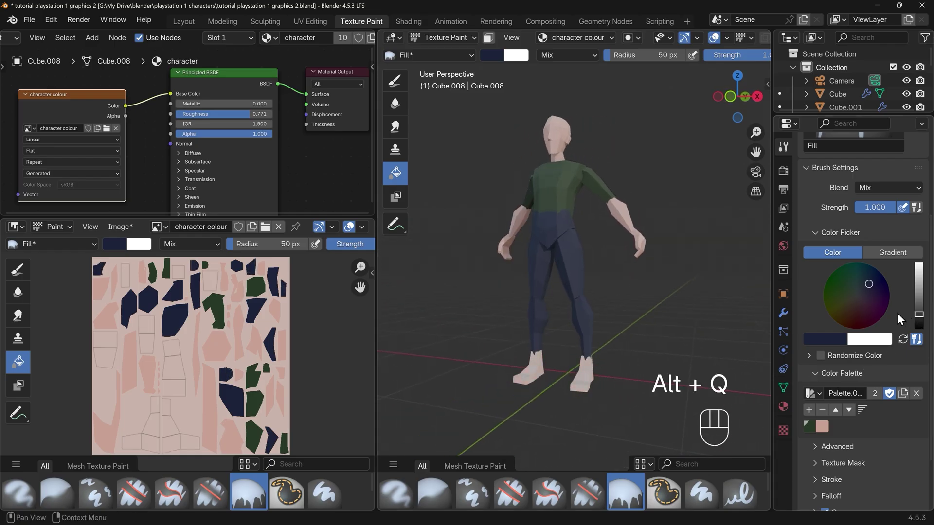
pyautogui.click(860, 294)
pyautogui.moveTo(919, 323); pyautogui.dragTo(919, 324)
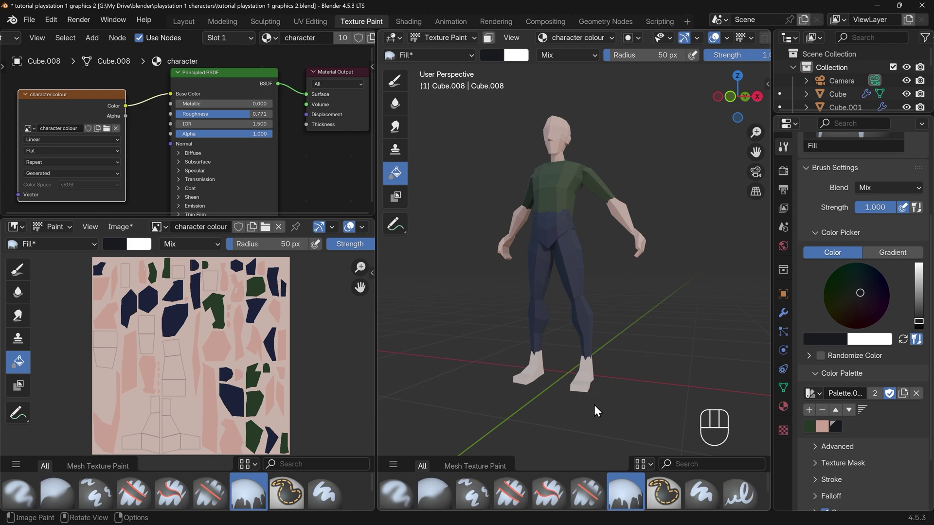
pyautogui.click(593, 389)
pyautogui.moveTo(594, 392)
pyautogui.mouseDown(button='middle')
pyautogui.moveTo(589, 410)
pyautogui.moveTo(615, 408)
pyautogui.moveTo(600, 405)
pyautogui.mouseUp(button='middle')
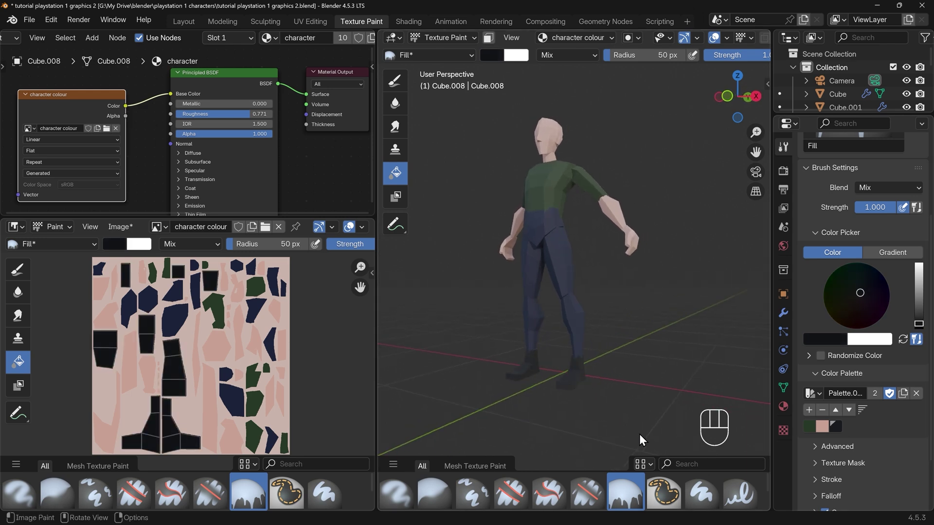
# - Sample the trousers' navy blue from the texture image and add it to the colour palette
pyautogui.moveTo(640, 435)
pyautogui.mouseDown(button='middle')
pyautogui.moveTo(679, 404)
pyautogui.moveTo(535, 360)
pyautogui.moveTo(488, 331)
pyautogui.mouseUp(button='middle')
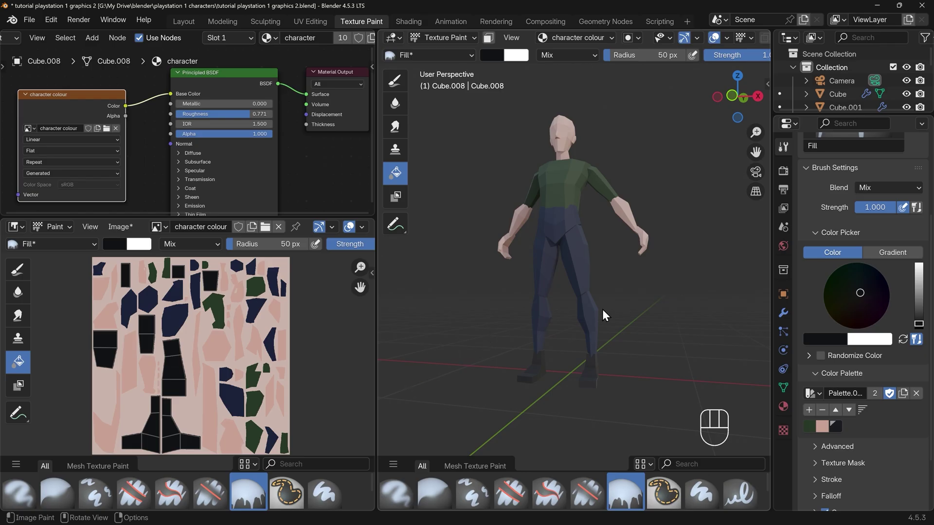
pyautogui.hotkey('shift', 'x')
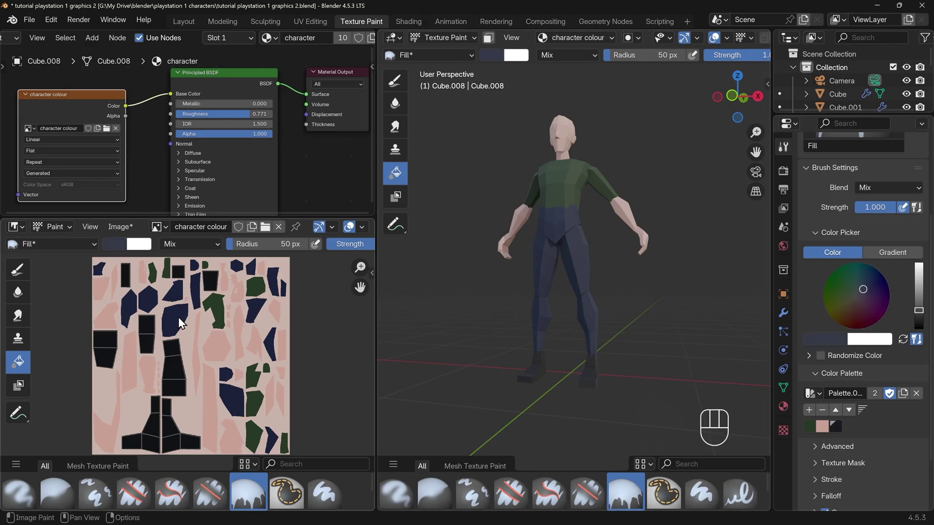
pyautogui.hotkey('shift', 'x')
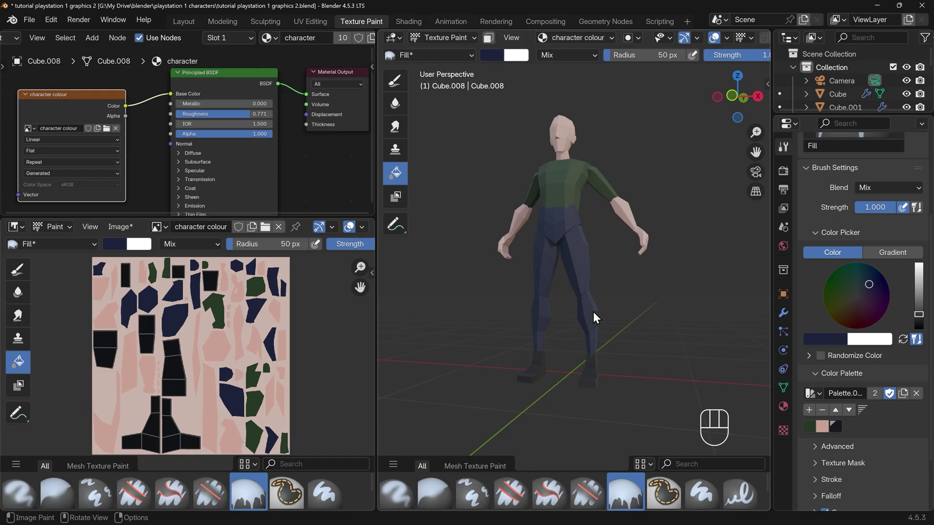
pyautogui.click(809, 410)
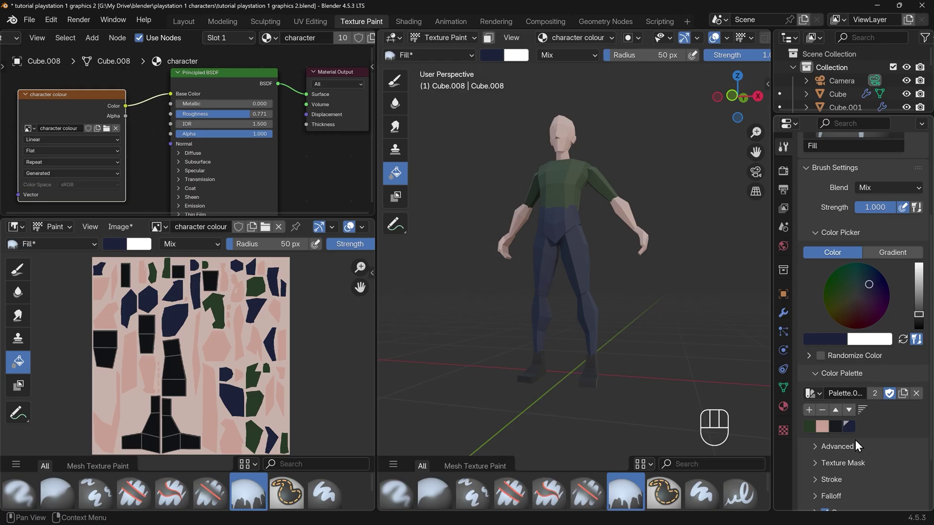
# - With the Paint Hard brush and the dark green swatch, extend the shirt hem over the upper edge of the hips
pyautogui.click(703, 502)
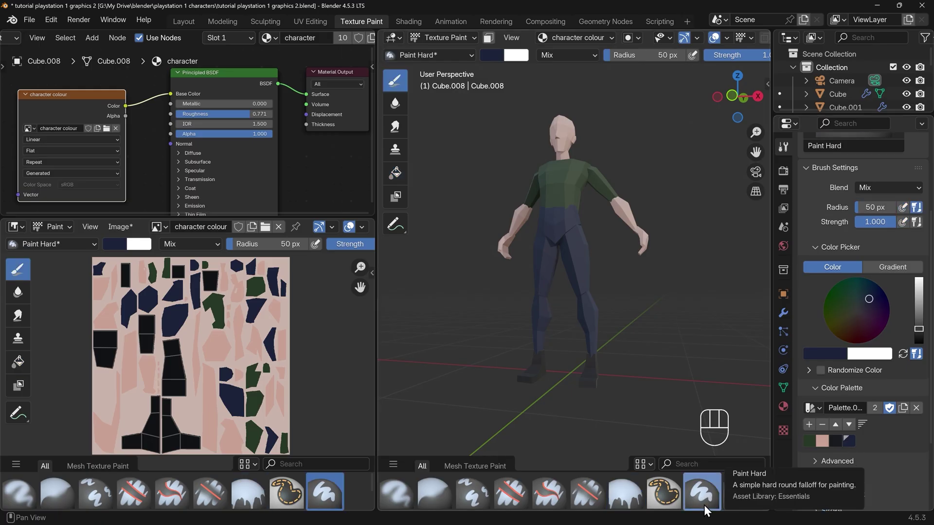
pyautogui.moveTo(545, 235); pyautogui.dragTo(553, 236, button='middle')
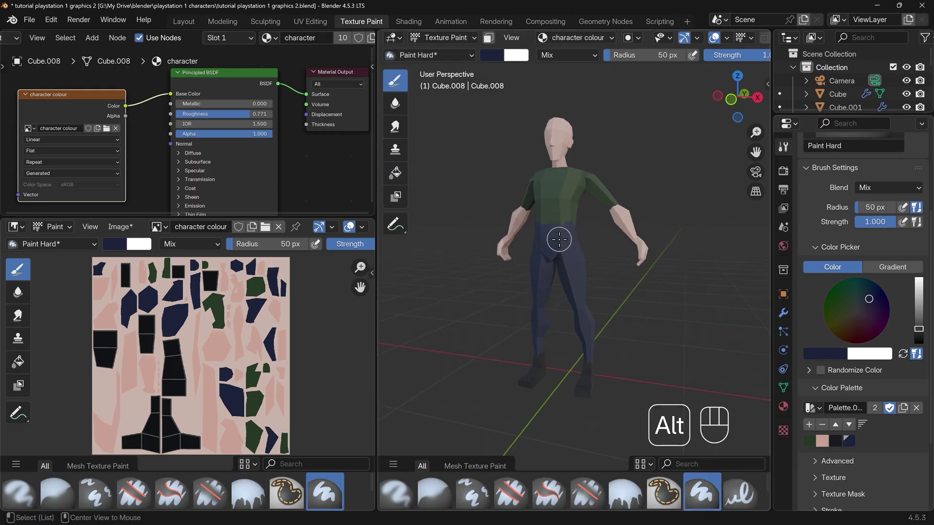
pyautogui.hotkey('alt', 'q')
pyautogui.moveTo(563, 271)
pyautogui.keyDown('ctrl'); pyautogui.mouseDown(button='middle')
pyautogui.moveTo(567, 258)
pyautogui.moveTo(590, 250)
pyautogui.mouseUp(button='middle'); pyautogui.keyUp('ctrl')
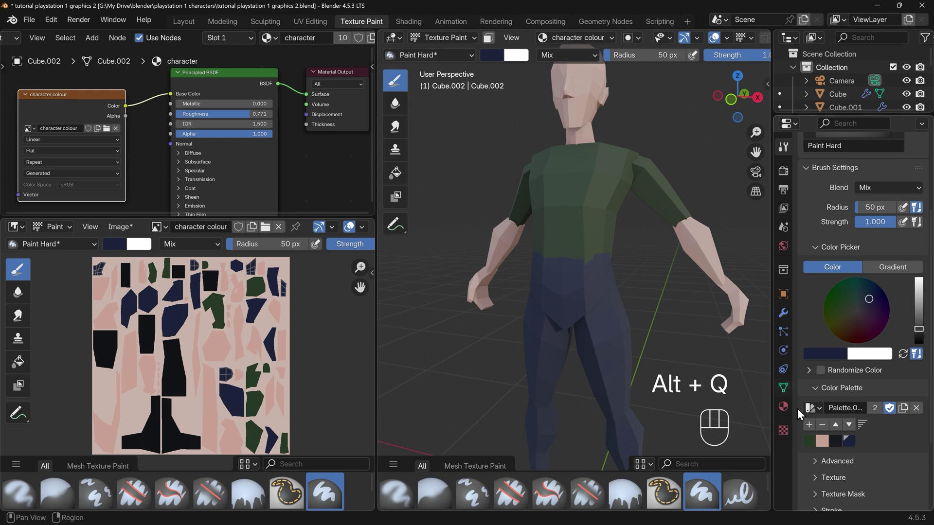
pyautogui.click(809, 440)
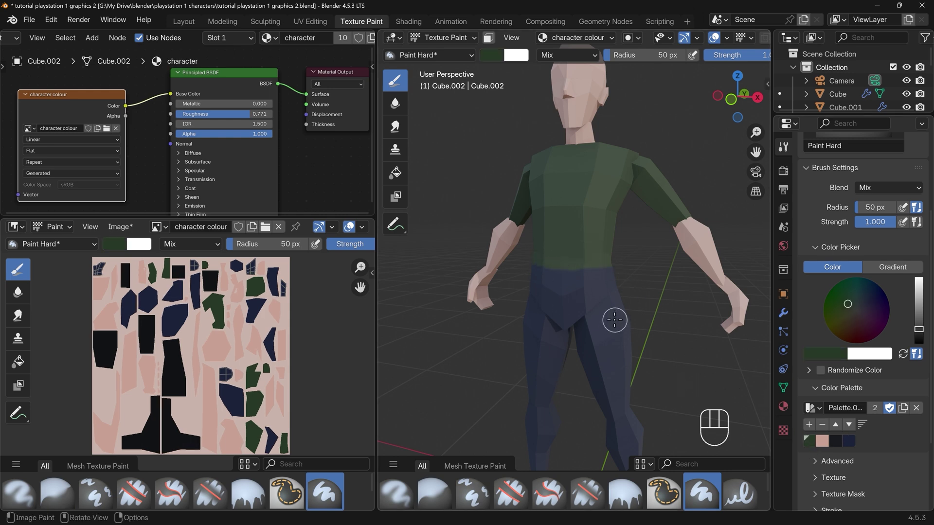
# - Transfer Texture Paint mode to the shoes and try to paint navy trouser cuffs around the ankles
pyautogui.moveTo(615, 320); pyautogui.dragTo(598, 277, button='middle')
pyautogui.moveTo(598, 277)
pyautogui.keyDown('ctrl'); pyautogui.mouseDown(button='middle')
pyautogui.moveTo(621, 267)
pyautogui.moveTo(560, 269)
pyautogui.moveTo(571, 286)
pyautogui.moveTo(594, 277)
pyautogui.moveTo(655, 369)
pyautogui.moveTo(663, 302)
pyautogui.moveTo(632, 351)
pyautogui.moveTo(631, 265)
pyautogui.mouseUp(button='middle'); pyautogui.keyUp('ctrl')
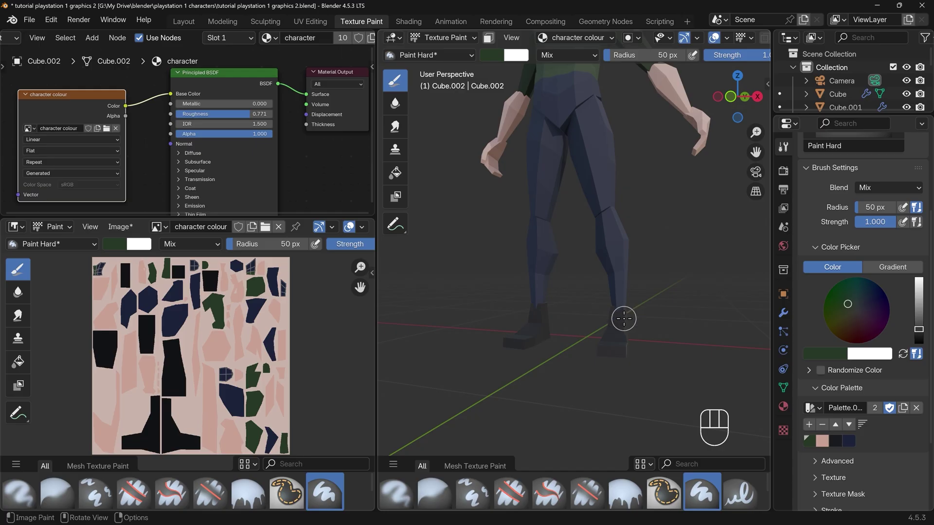
pyautogui.hotkey('alt', 'q')
pyautogui.click(623, 317)
pyautogui.click(849, 441)
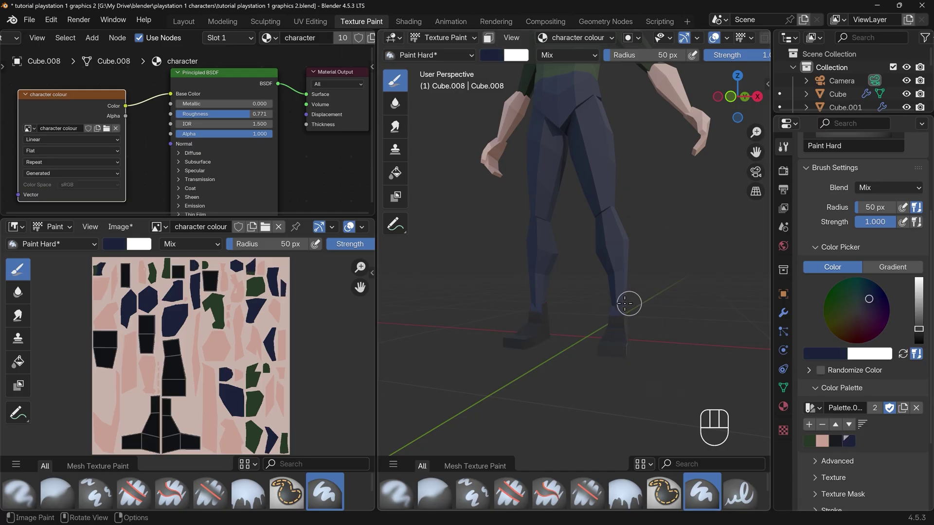
pyautogui.moveTo(629, 304); pyautogui.dragTo(680, 314, button='middle')
pyautogui.scroll(3, 679, 314)
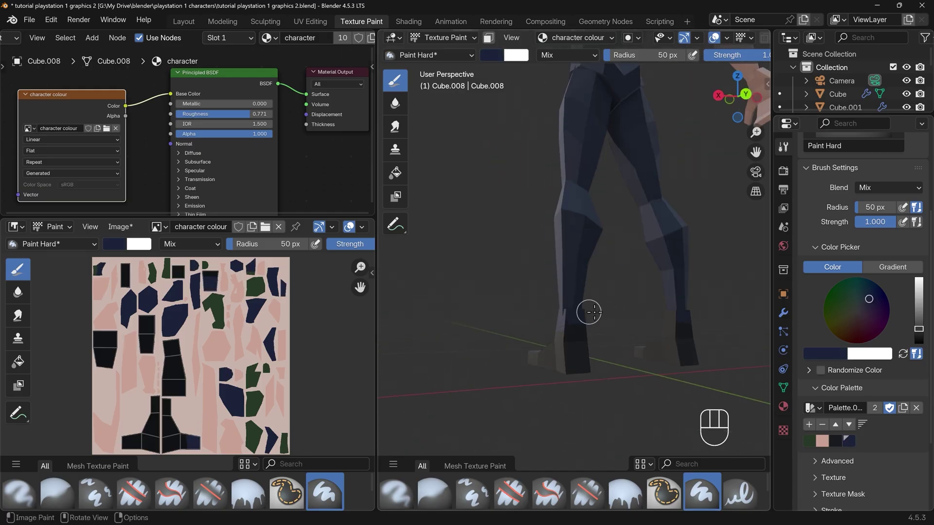
pyautogui.moveTo(589, 312); pyautogui.dragTo(530, 308, button='middle')
pyautogui.scroll(-2, 538, 313)
pyautogui.moveTo(598, 316); pyautogui.dragTo(616, 350, button='middle')
# - Undo the navy strokes painted on the shoes
pyautogui.hotkey('ctrl', 'z')
pyautogui.hotkey('ctrl', 'z')
pyautogui.hotkey('ctrl', 'z')
pyautogui.hotkey('ctrl', 'z')
# - Transfer Texture Paint mode to the torso and paint a pink skin neckline below the neck
pyautogui.moveTo(642, 302); pyautogui.dragTo(608, 337, button='middle')
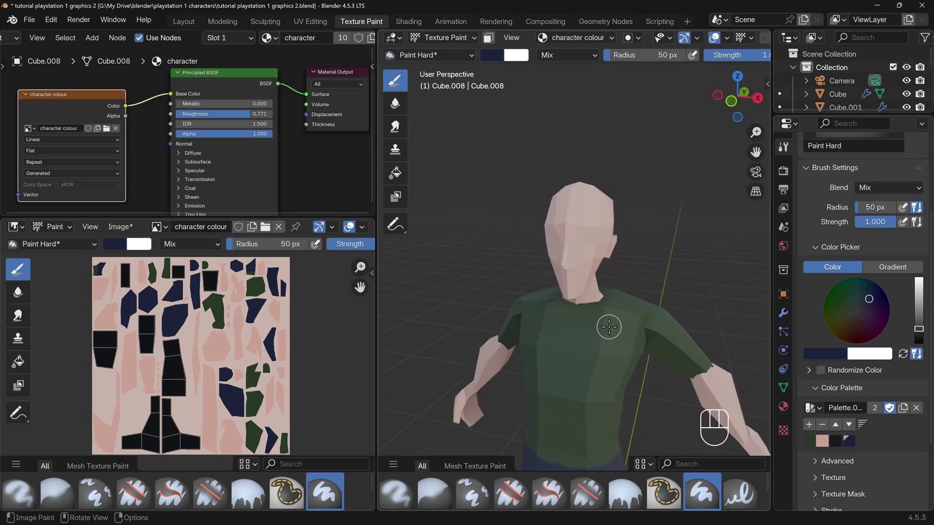
pyautogui.hotkey('alt', 'q')
pyautogui.click(822, 440)
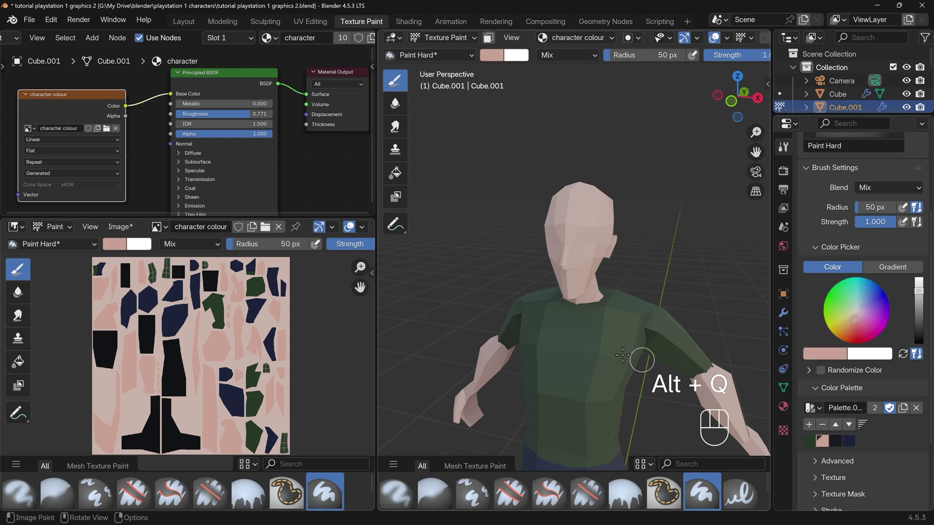
pyautogui.keyDown('ctrl'); pyautogui.moveTo(623, 355); pyautogui.dragTo(599, 366, button='middle'); pyautogui.keyUp('ctrl')
pyautogui.moveTo(581, 363); pyautogui.dragTo(579, 359)
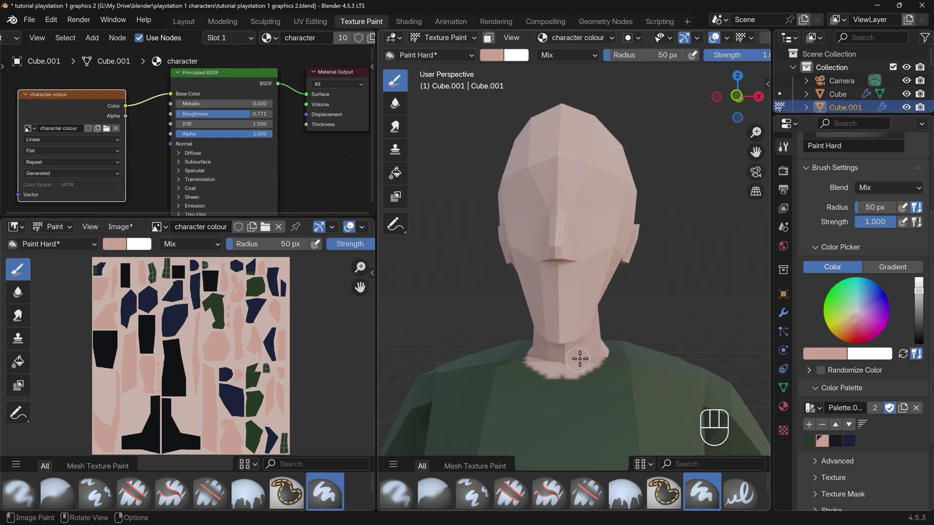
pyautogui.keyDown('ctrl'); pyautogui.moveTo(681, 270); pyautogui.dragTo(689, 290, button='middle'); pyautogui.keyUp('ctrl')
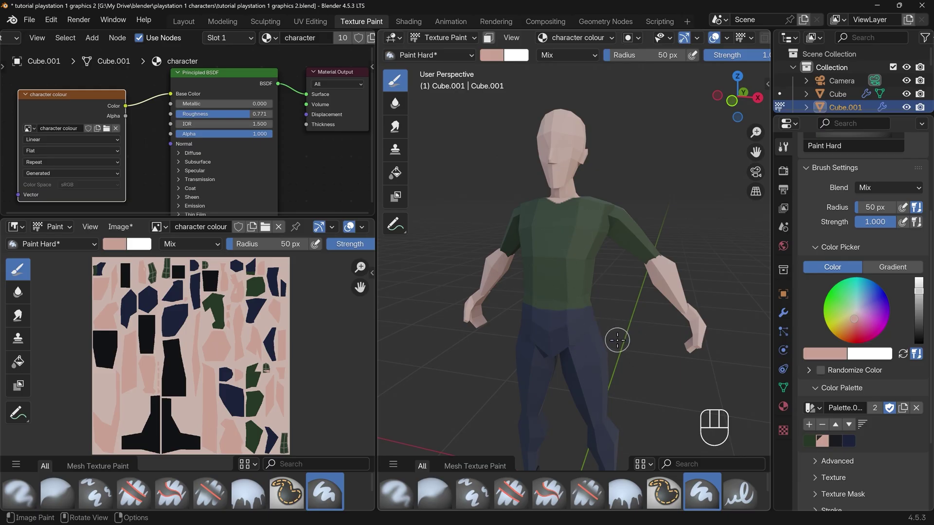
pyautogui.keyDown('shift'); pyautogui.moveTo(616, 341); pyautogui.dragTo(589, 276, button='middle'); pyautogui.keyUp('shift')
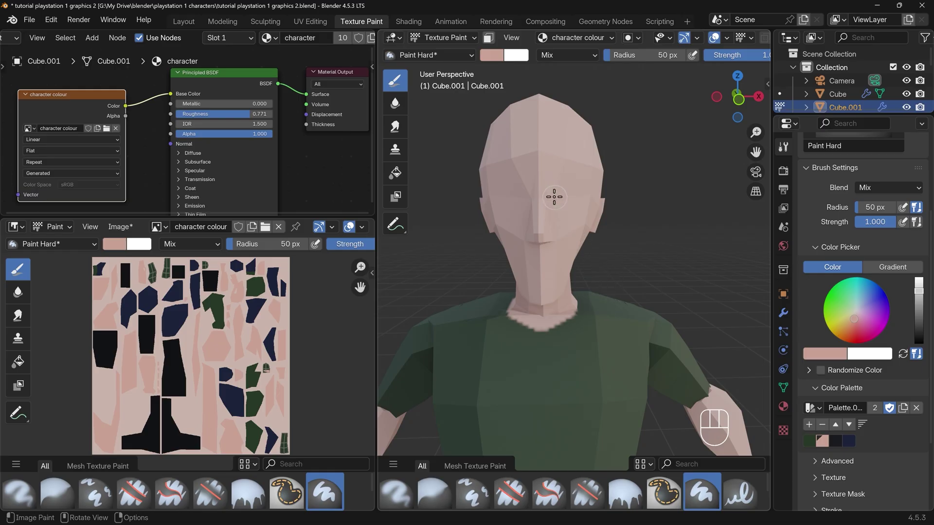
# - Transfer Texture Paint mode to the head and set up the Paint Hard Pressure brush with strength 0.227
pyautogui.hotkey('alt', 'q')
pyautogui.keyDown('shift'); pyautogui.moveTo(573, 198); pyautogui.dragTo(574, 230, button='middle'); pyautogui.keyUp('shift')
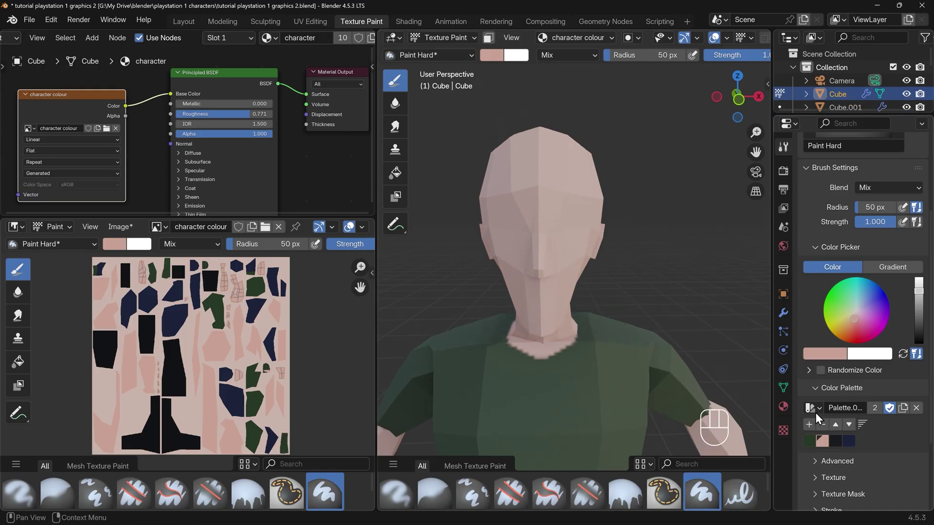
pyautogui.click(742, 484)
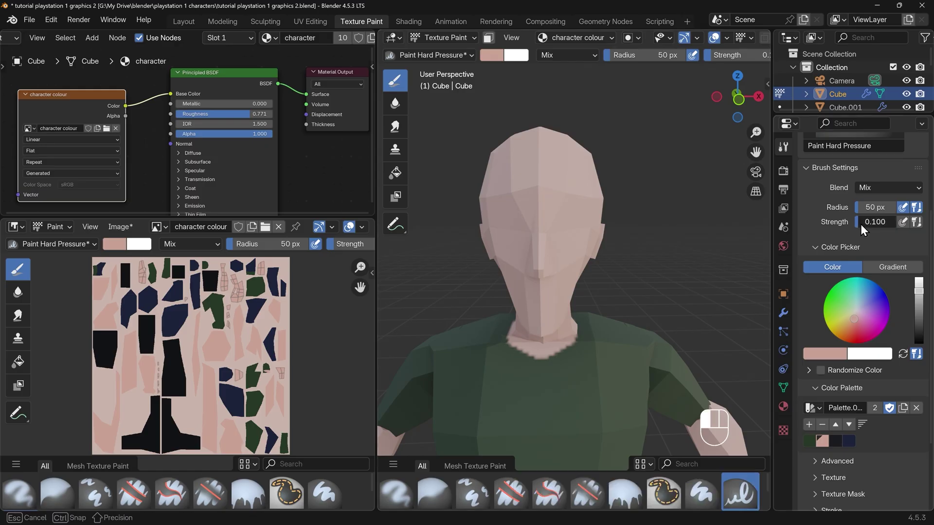
pyautogui.moveTo(860, 223)
pyautogui.mouseDown()
pyautogui.moveTo(893, 224)
pyautogui.moveTo(854, 238)
pyautogui.mouseUp()
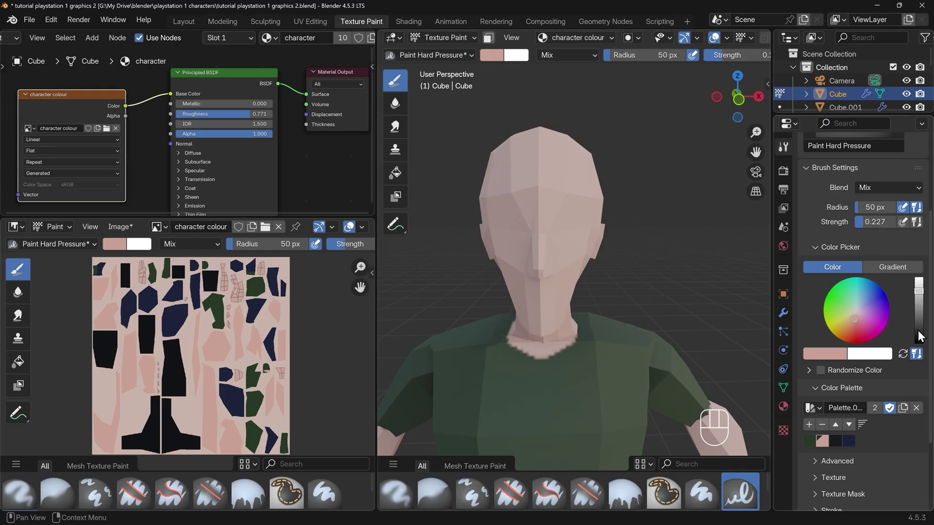
# - Darken the pink skin colour to a dark brown and add it to the colour palette
pyautogui.click(917, 331)
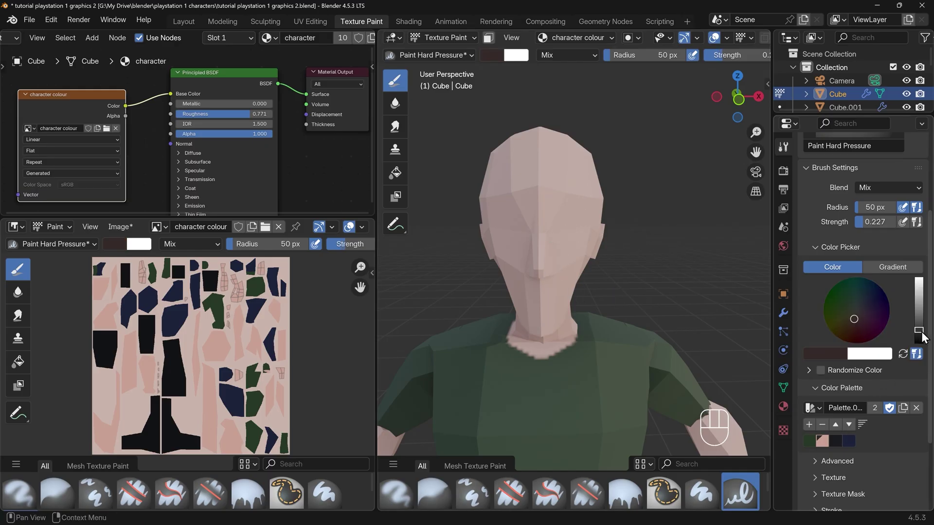
pyautogui.click(823, 441)
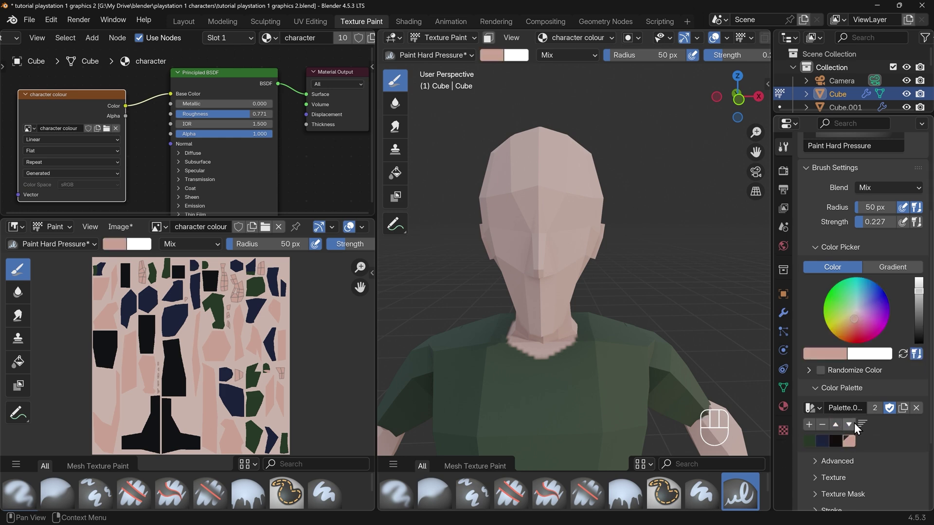
pyautogui.moveTo(918, 292); pyautogui.dragTo(920, 339)
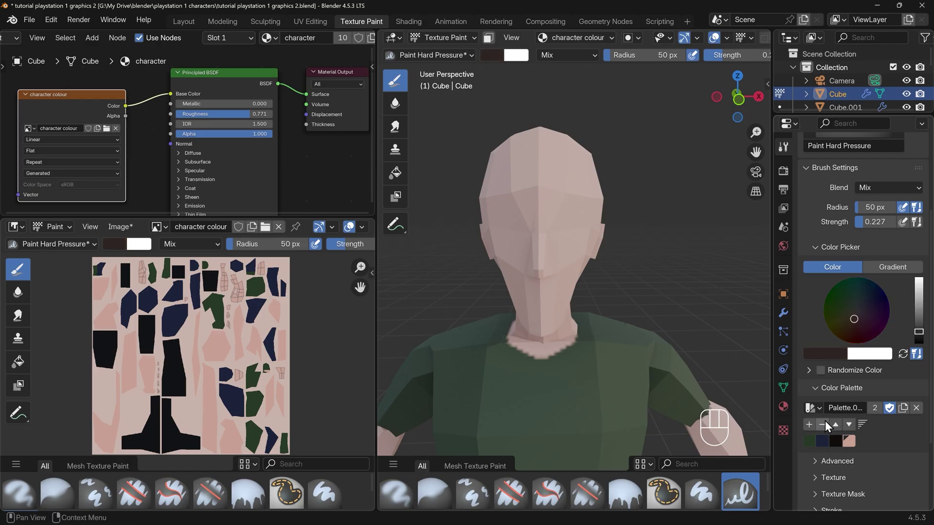
pyautogui.click(809, 424)
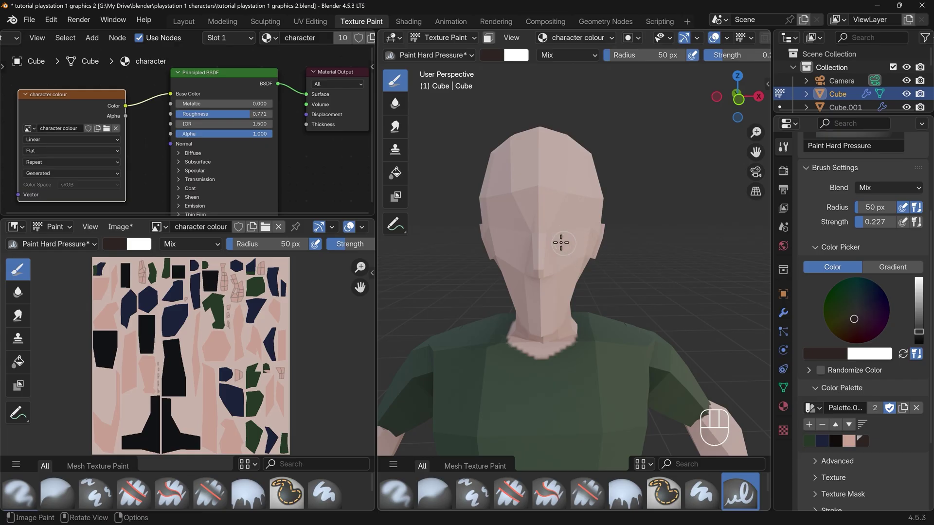
# - Paint soft dark brown shading in both eye sockets and a moustache below the nose
pyautogui.moveTo(561, 243)
pyautogui.mouseDown()
pyautogui.moveTo(573, 229)
pyautogui.moveTo(559, 232)
pyautogui.moveTo(572, 228)
pyautogui.mouseUp()
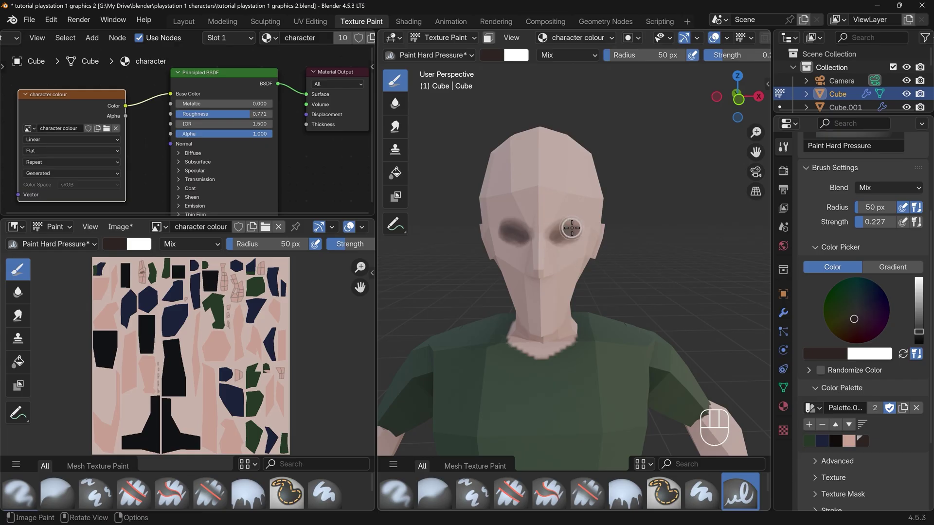
pyautogui.moveTo(565, 271); pyautogui.dragTo(539, 264, button='middle')
pyautogui.moveTo(544, 268); pyautogui.dragTo(558, 285)
pyautogui.moveTo(558, 285); pyautogui.dragTo(560, 287, button='middle')
pyautogui.moveTo(582, 244); pyautogui.dragTo(580, 250, button='middle')
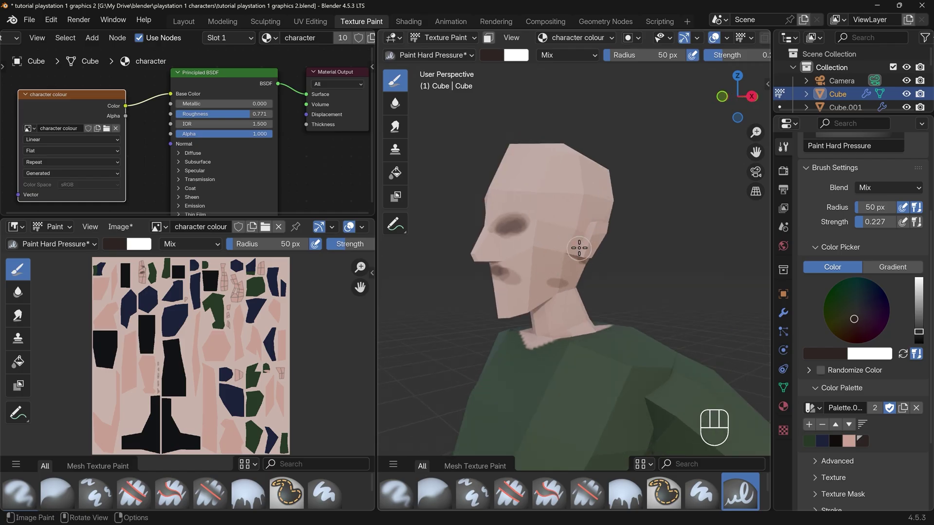
# - Brush a dark brown beard along the jawline from the ears down to the chin
pyautogui.moveTo(579, 250)
pyautogui.mouseDown()
pyautogui.moveTo(556, 287)
pyautogui.moveTo(517, 309)
pyautogui.mouseUp()
pyautogui.moveTo(517, 308); pyautogui.dragTo(570, 250, button='middle')
pyautogui.moveTo(569, 250); pyautogui.dragTo(546, 292)
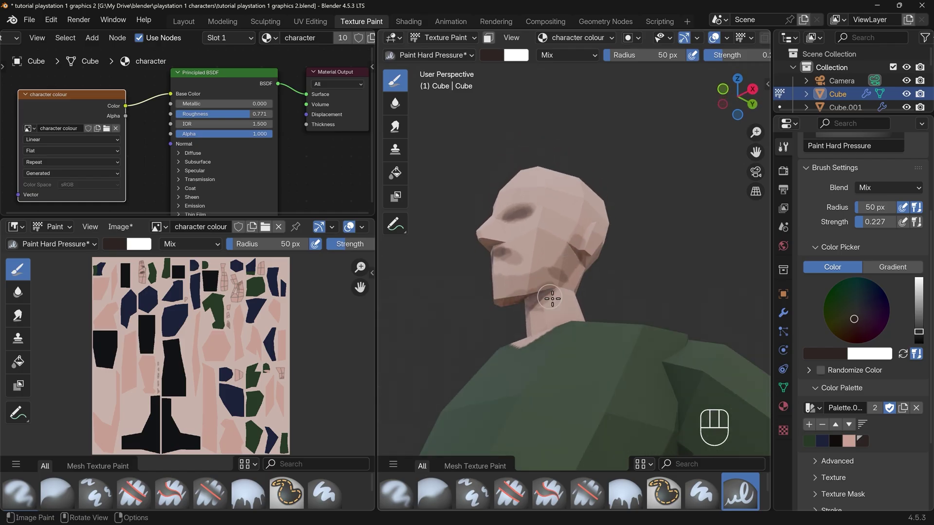
pyautogui.moveTo(547, 292); pyautogui.dragTo(524, 294, button='middle')
pyautogui.moveTo(523, 294); pyautogui.dragTo(543, 303)
pyautogui.moveTo(542, 303); pyautogui.dragTo(565, 267, button='middle')
pyautogui.moveTo(565, 267)
pyautogui.mouseDown()
pyautogui.moveTo(512, 293)
pyautogui.moveTo(566, 304)
pyautogui.mouseUp()
pyautogui.moveTo(567, 304); pyautogui.dragTo(550, 282, button='middle')
pyautogui.moveTo(550, 283); pyautogui.dragTo(547, 273)
pyautogui.moveTo(547, 272); pyautogui.dragTo(599, 311, button='middle')
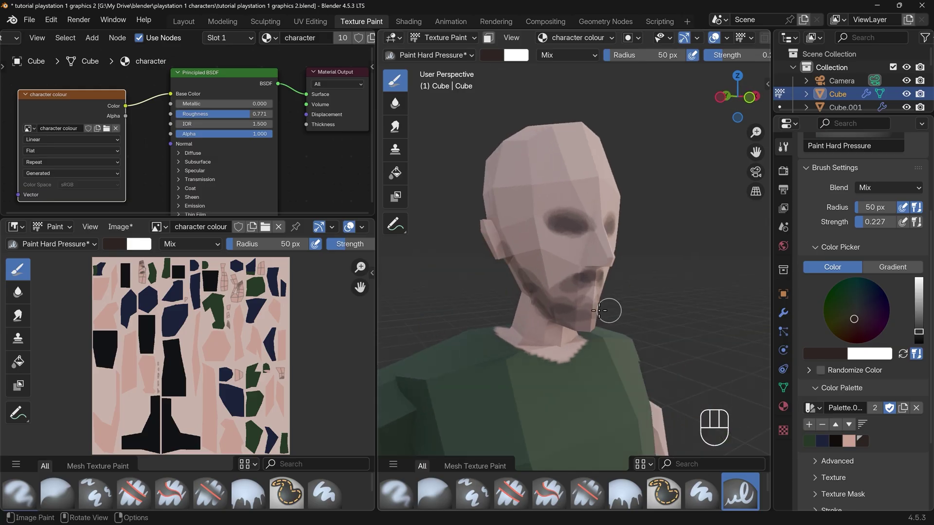
# - Paint angled dark brown eyebrows above the eye sockets
pyautogui.moveTo(518, 272); pyautogui.dragTo(581, 230, button='middle')
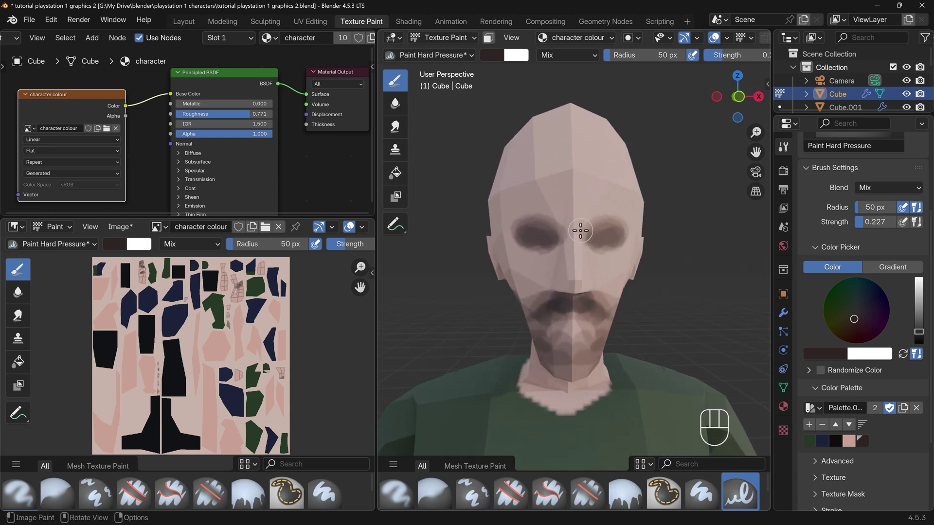
pyautogui.moveTo(591, 208); pyautogui.dragTo(623, 219)
pyautogui.moveTo(611, 255); pyautogui.dragTo(581, 202, button='middle')
# - Smear the moustache, beard and eye shading into the skin with a Smear brush of 105 px radius
pyautogui.click(395, 126)
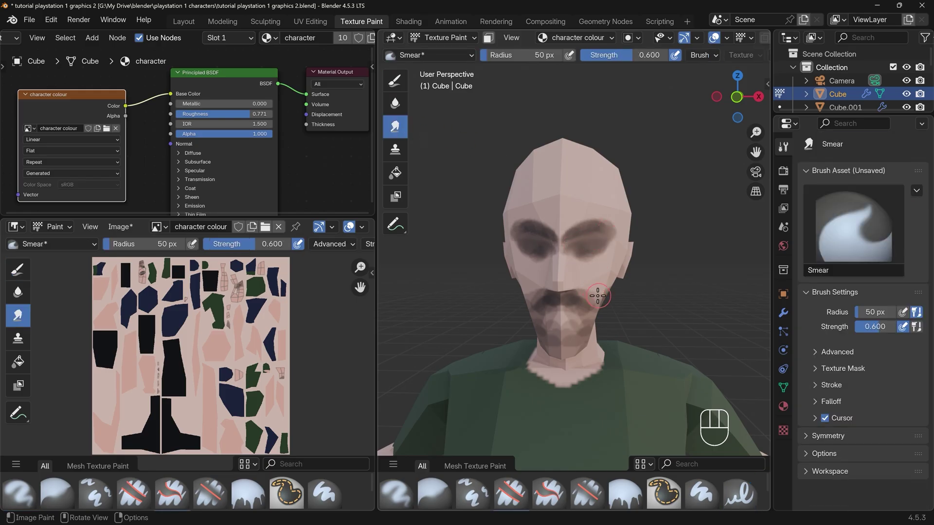
pyautogui.moveTo(598, 296)
pyautogui.mouseDown(button='middle')
pyautogui.moveTo(565, 276)
pyautogui.moveTo(603, 287)
pyautogui.moveTo(552, 300)
pyautogui.moveTo(574, 282)
pyautogui.moveTo(605, 278)
pyautogui.moveTo(556, 259)
pyautogui.mouseUp(button='middle')
pyautogui.press('f')
pyautogui.click(605, 285)
pyautogui.press('f')
pyautogui.click(608, 295)
pyautogui.press('f')
pyautogui.click(551, 299)
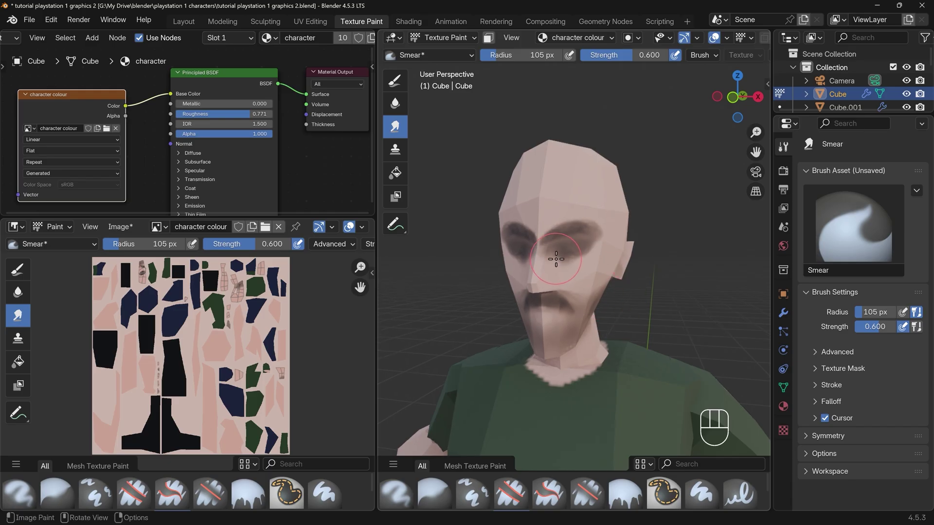
pyautogui.moveTo(556, 259); pyautogui.dragTo(554, 239)
pyautogui.keyDown('ctrl'); pyautogui.moveTo(583, 228); pyautogui.dragTo(658, 237, button='middle'); pyautogui.keyUp('ctrl')
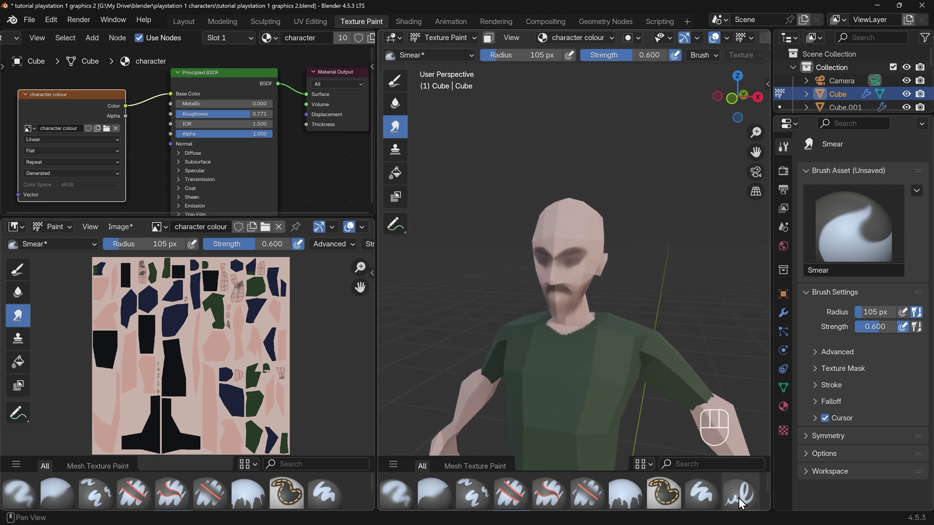
# - With the Paint Hard brush at 50 px radius, paint a dark brown hairline across the upper forehead and down the temple
pyautogui.click(705, 497)
pyautogui.scroll(-5, 871, 409)
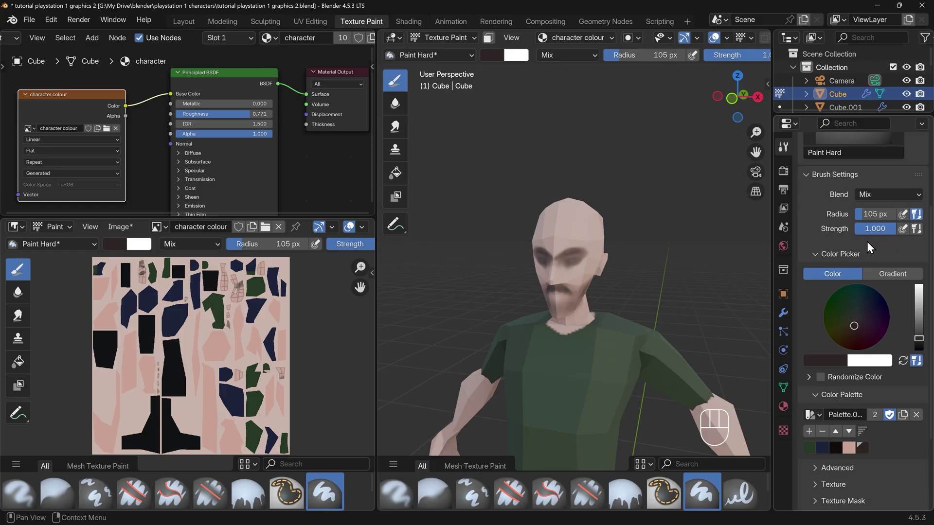
pyautogui.moveTo(652, 246)
pyautogui.mouseDown(button='middle')
pyautogui.moveTo(612, 248)
pyautogui.moveTo(584, 234)
pyautogui.moveTo(597, 211)
pyautogui.moveTo(554, 192)
pyautogui.mouseUp(button='middle')
pyautogui.press('f')
pyautogui.click(575, 238)
pyautogui.moveTo(553, 192)
pyautogui.mouseDown()
pyautogui.moveTo(521, 199)
pyautogui.moveTo(596, 200)
pyautogui.mouseUp()
pyautogui.hotkey('ctrl', 'z')
pyautogui.moveTo(634, 234); pyautogui.dragTo(555, 200, button='middle')
pyautogui.moveTo(559, 226); pyautogui.dragTo(567, 201)
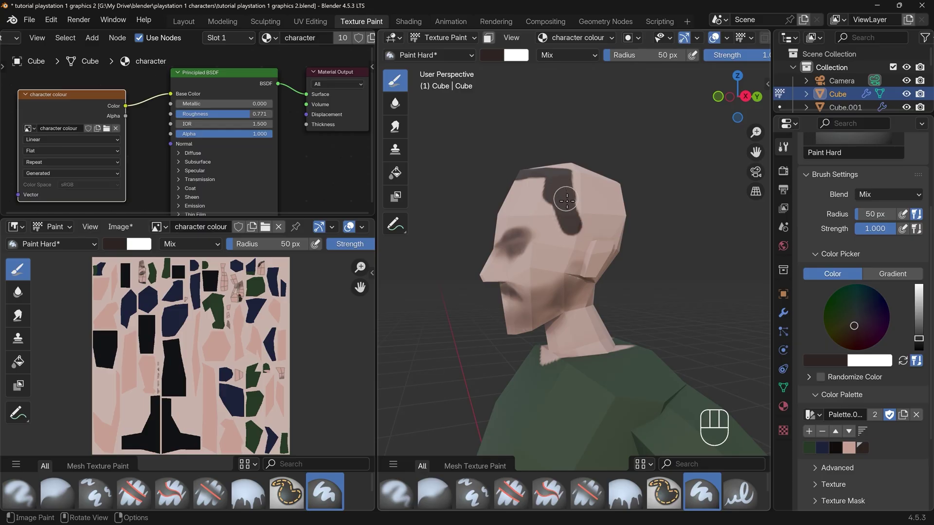
# - Reduce the brush radius to 28 px and paint the sideburn and the hair outline around the ear to the nape
pyautogui.press('f')
pyautogui.click(581, 230)
pyautogui.moveTo(582, 231); pyautogui.dragTo(581, 244)
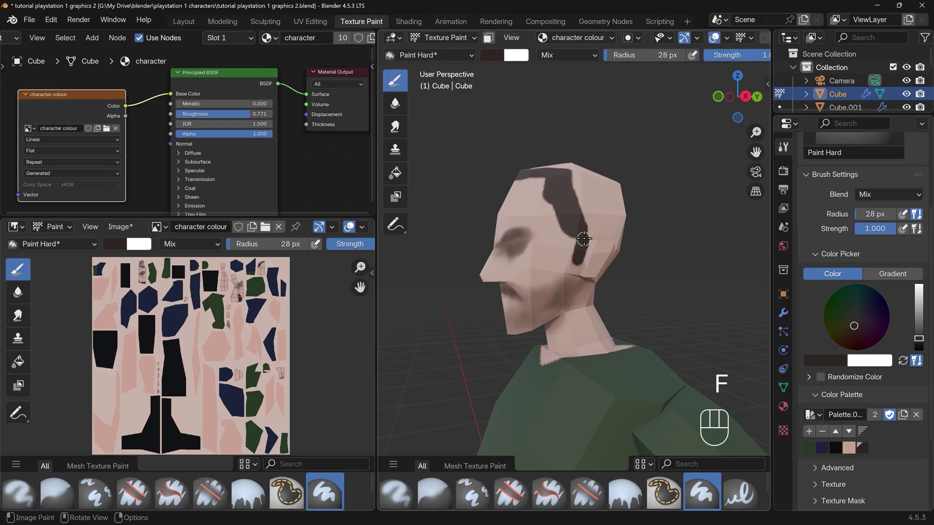
pyautogui.moveTo(628, 224); pyautogui.dragTo(579, 226, button='middle')
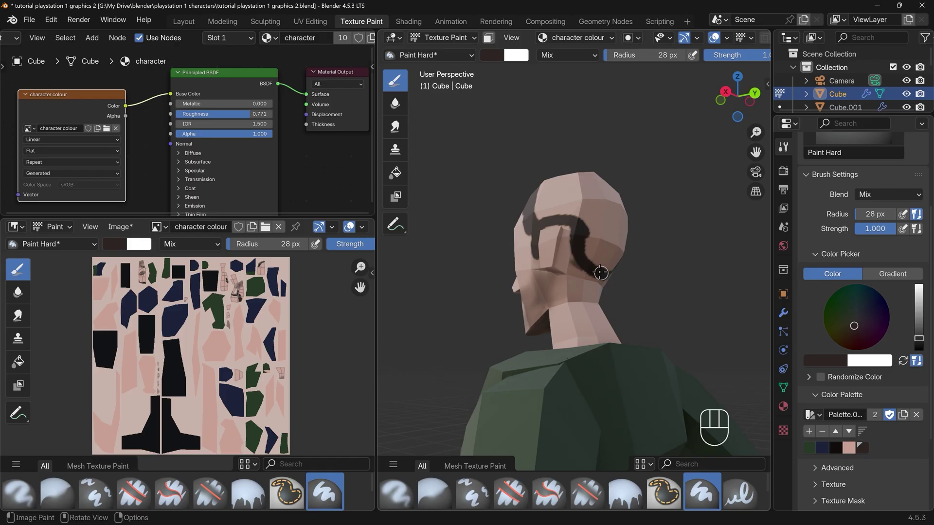
pyautogui.moveTo(611, 257); pyautogui.dragTo(626, 214)
# - Enlarge the brush radius to 147 px and fill the top and back of the head with dark brown hair
pyautogui.press('f')
pyautogui.click(638, 215)
pyautogui.moveTo(637, 215)
pyautogui.mouseDown(button='middle')
pyautogui.moveTo(567, 171)
pyautogui.moveTo(604, 198)
pyautogui.moveTo(594, 212)
pyautogui.moveTo(660, 243)
pyautogui.moveTo(605, 161)
pyautogui.moveTo(609, 256)
pyautogui.moveTo(598, 213)
pyautogui.moveTo(714, 247)
pyautogui.moveTo(647, 311)
pyautogui.moveTo(584, 313)
pyautogui.moveTo(680, 322)
pyautogui.moveTo(699, 334)
pyautogui.moveTo(658, 290)
pyautogui.moveTo(637, 312)
pyautogui.moveTo(657, 227)
pyautogui.moveTo(729, 417)
pyautogui.mouseUp(button='middle')
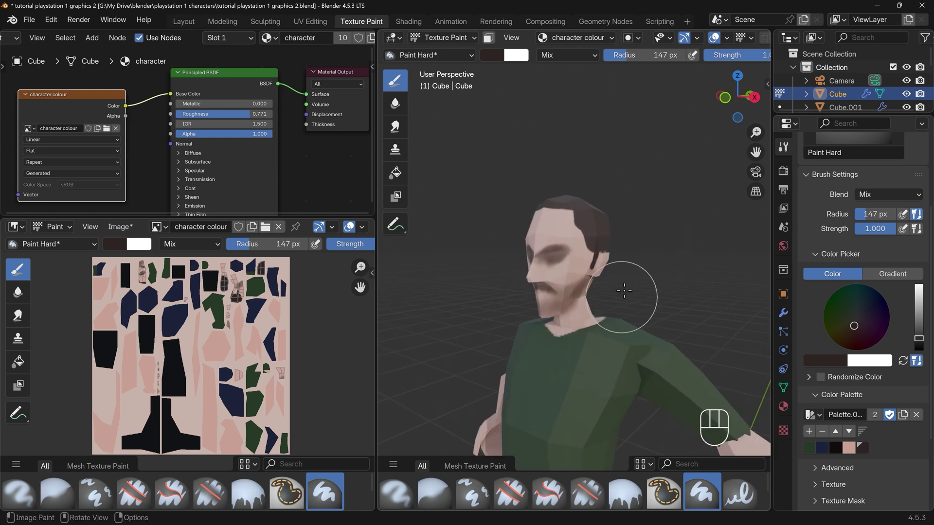
pyautogui.moveTo(608, 285)
pyautogui.mouseDown(button='middle')
pyautogui.moveTo(620, 260)
pyautogui.moveTo(605, 273)
pyautogui.mouseUp(button='middle')
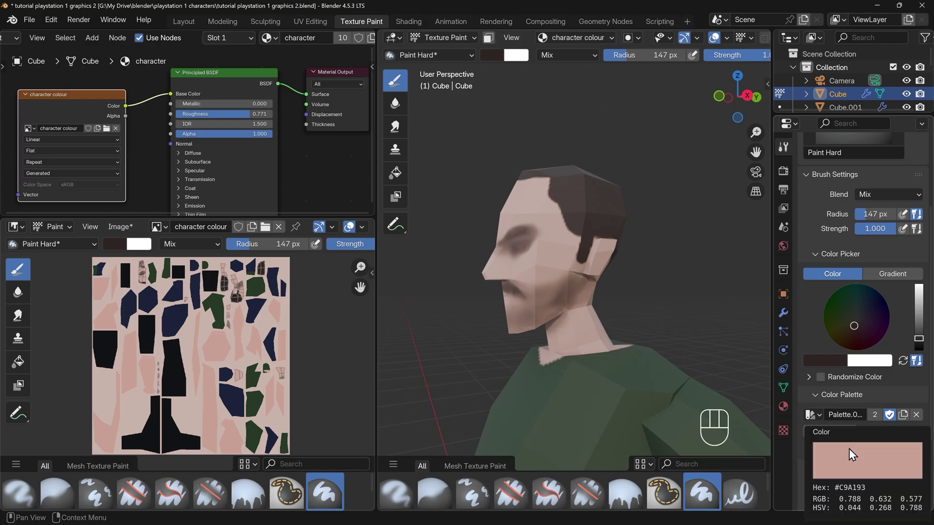
# - Pick the pink skin swatch and set the Paint Hard brush to 81 px radius and 0.409 strength
pyautogui.click(848, 450)
pyautogui.press('f')
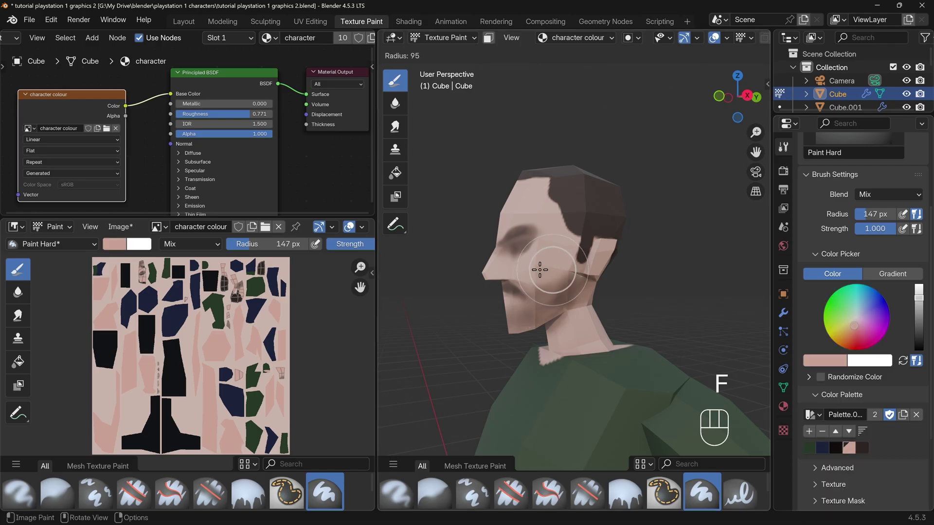
pyautogui.click(548, 292)
pyautogui.moveTo(549, 292); pyautogui.dragTo(626, 279, button='middle')
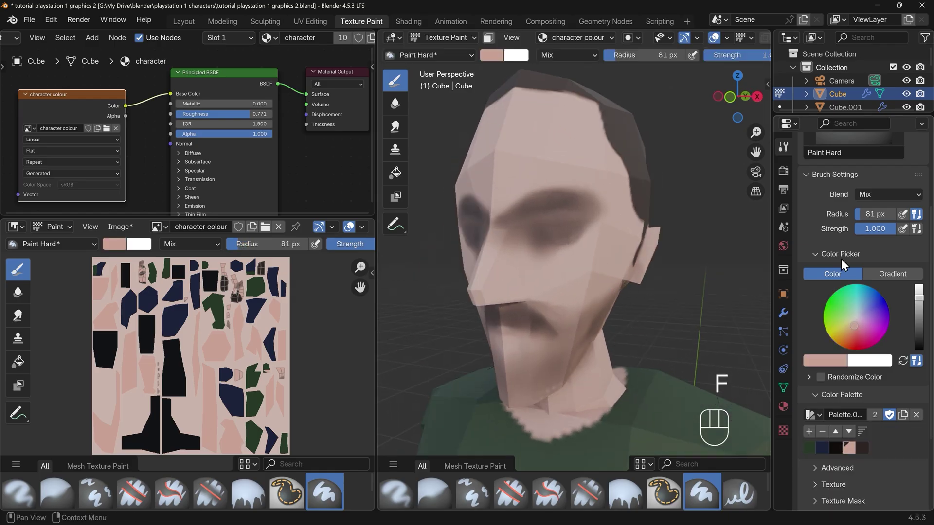
pyautogui.moveTo(890, 229); pyautogui.dragTo(859, 234)
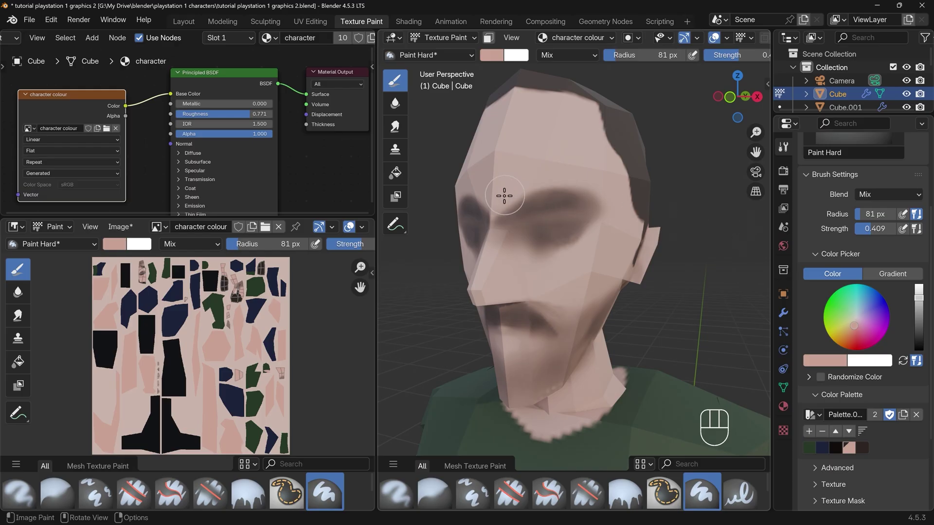
# - Reduce the brush radius to 56 px and trim the shading around the brows and eye sockets with skin colour
pyautogui.moveTo(501, 194)
pyautogui.mouseDown(button='middle')
pyautogui.moveTo(569, 205)
pyautogui.moveTo(566, 222)
pyautogui.mouseUp(button='middle')
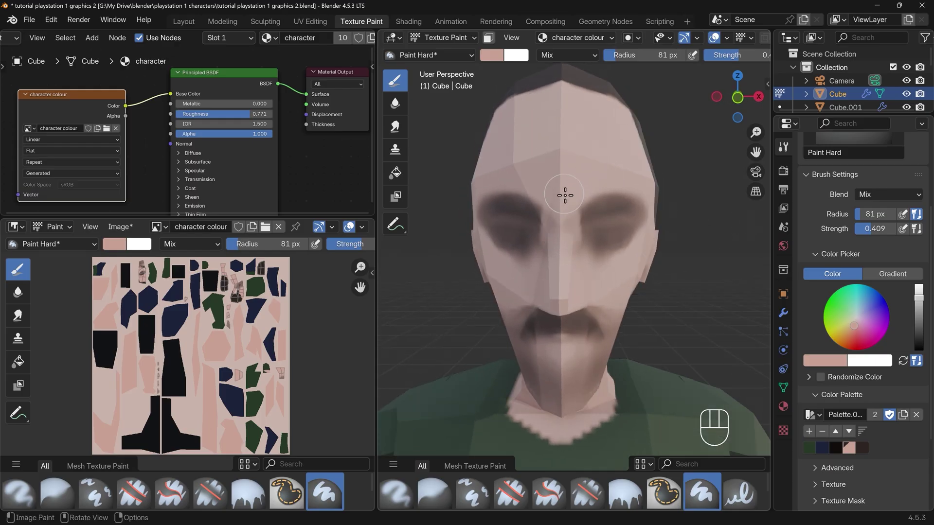
pyautogui.hotkey('ctrl', 'z')
pyautogui.press('f')
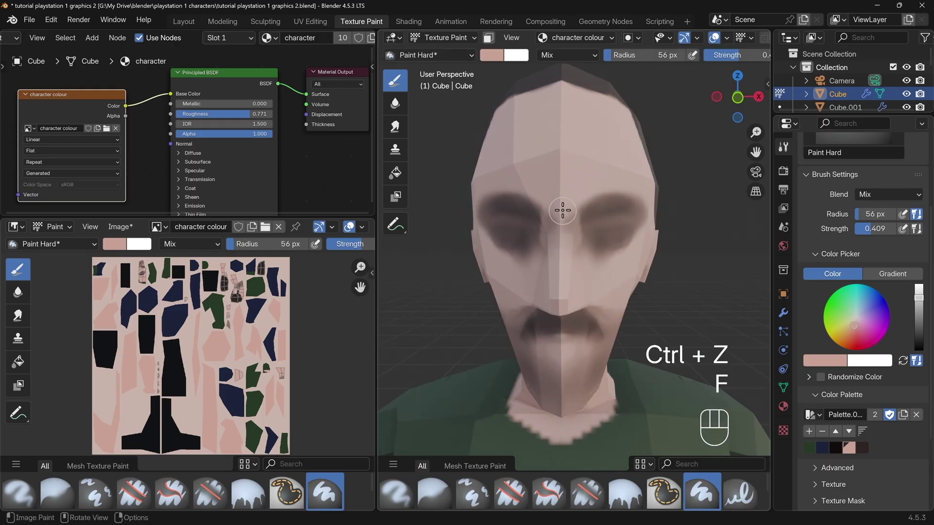
pyautogui.click(573, 249)
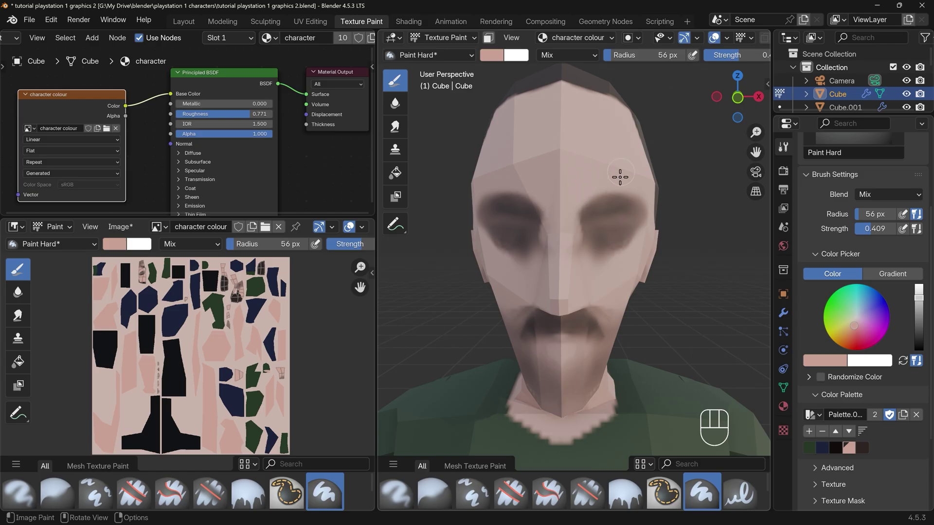
pyautogui.moveTo(620, 177); pyautogui.dragTo(543, 212, button='middle')
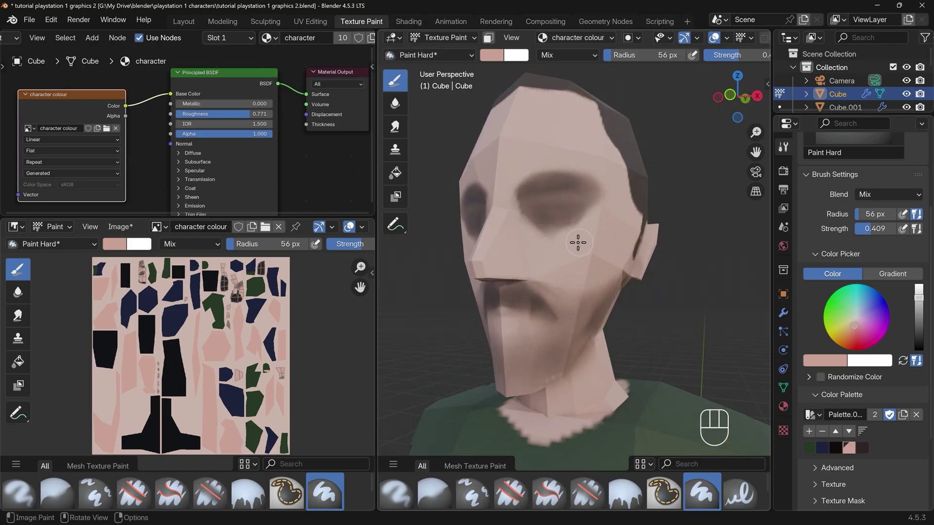
pyautogui.moveTo(615, 208); pyautogui.dragTo(550, 179, button='middle')
pyautogui.moveTo(568, 217); pyautogui.dragTo(525, 215, button='middle')
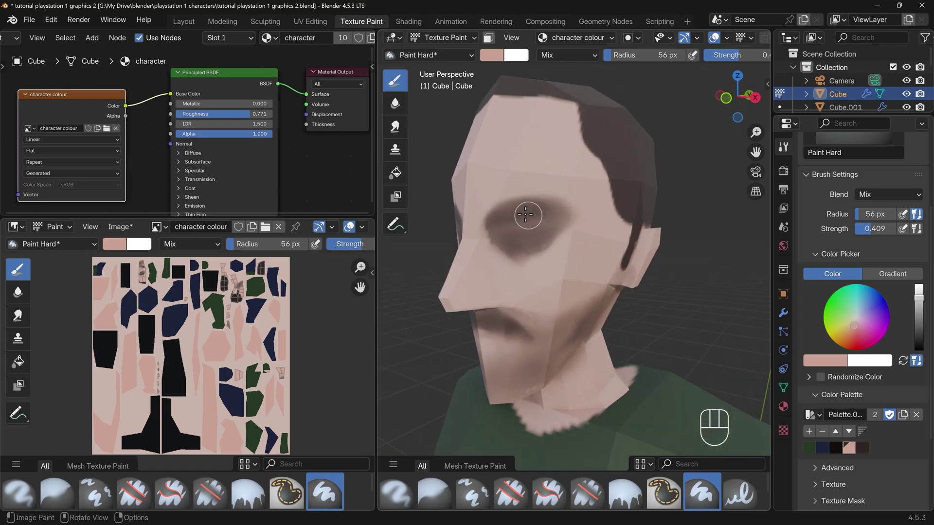
# - Sample the brown from the eye shading, lower the brush strength to 0.227 and deepen the eye socket and brow
pyautogui.hotkey('shift', 'x')
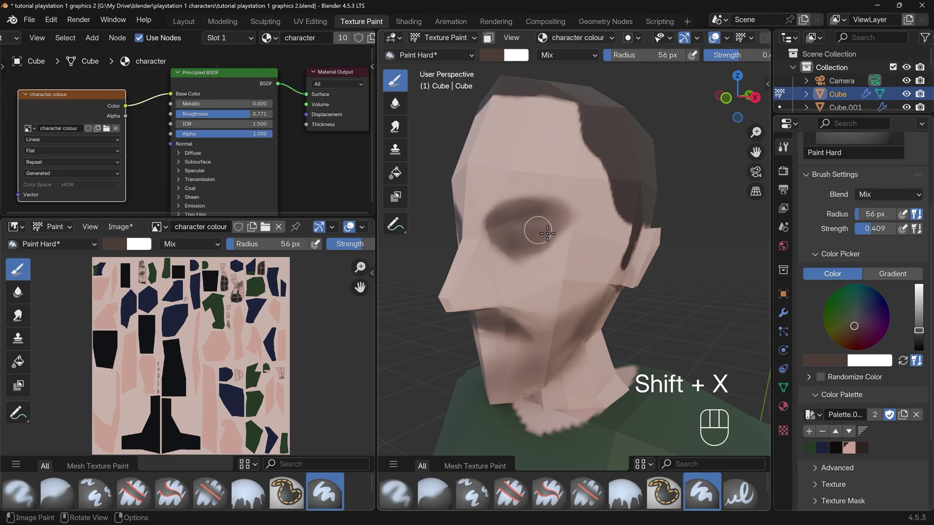
pyautogui.moveTo(866, 233); pyautogui.dragTo(856, 235)
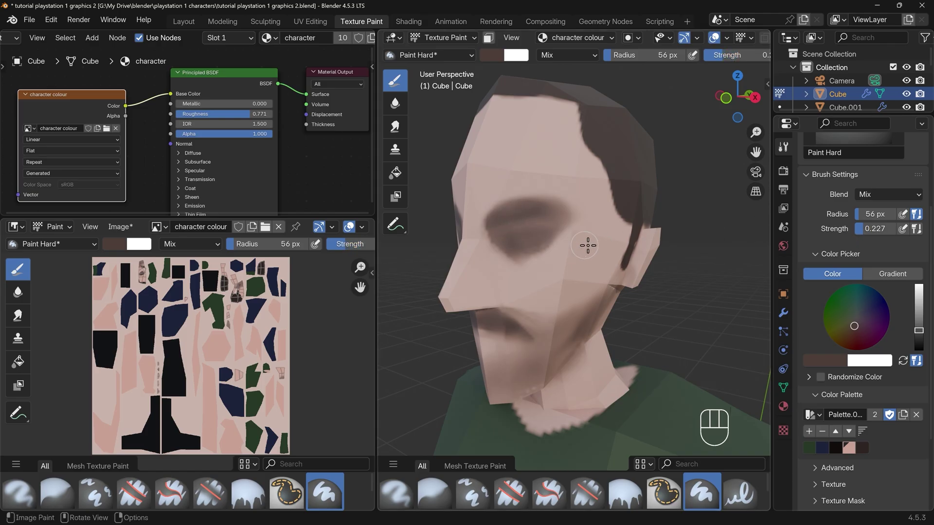
pyautogui.moveTo(587, 246); pyautogui.dragTo(553, 229, button='middle')
pyautogui.moveTo(557, 207); pyautogui.dragTo(588, 212)
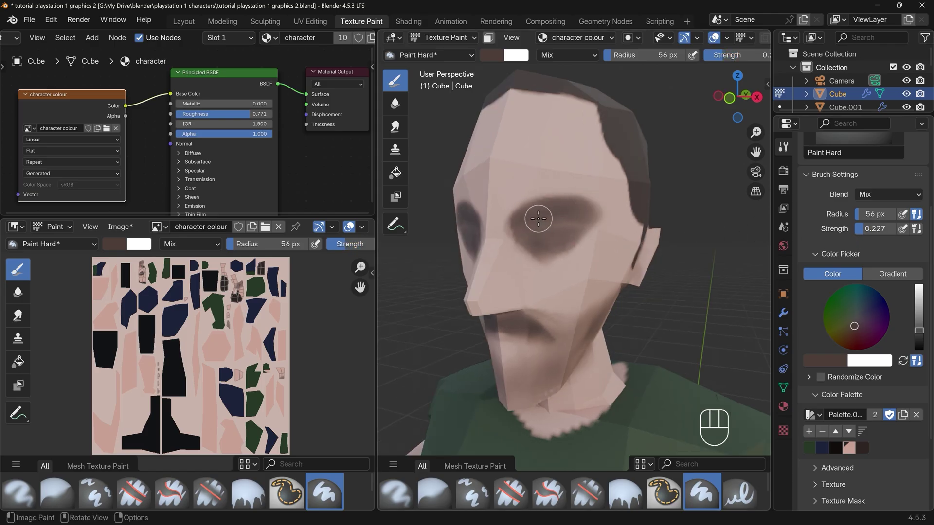
# - Paint a soft brown patch below the mouth on the chin and darken the brush colour
pyautogui.moveTo(605, 216); pyautogui.dragTo(596, 277, button='middle')
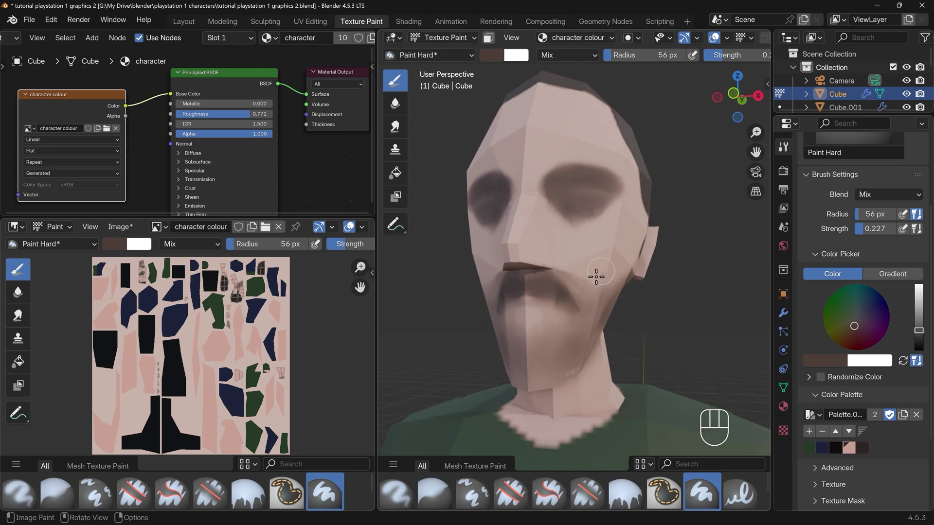
pyautogui.moveTo(519, 334); pyautogui.dragTo(535, 331)
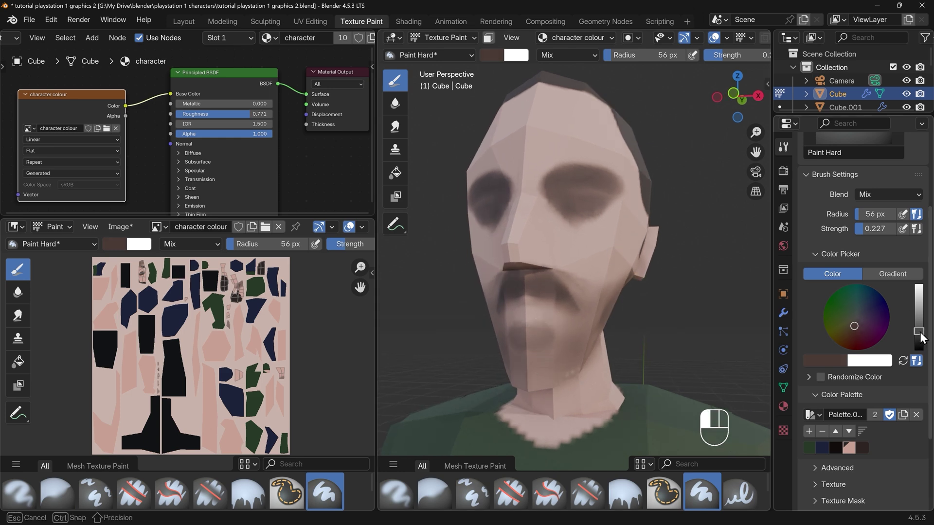
pyautogui.moveTo(917, 331); pyautogui.dragTo(911, 342)
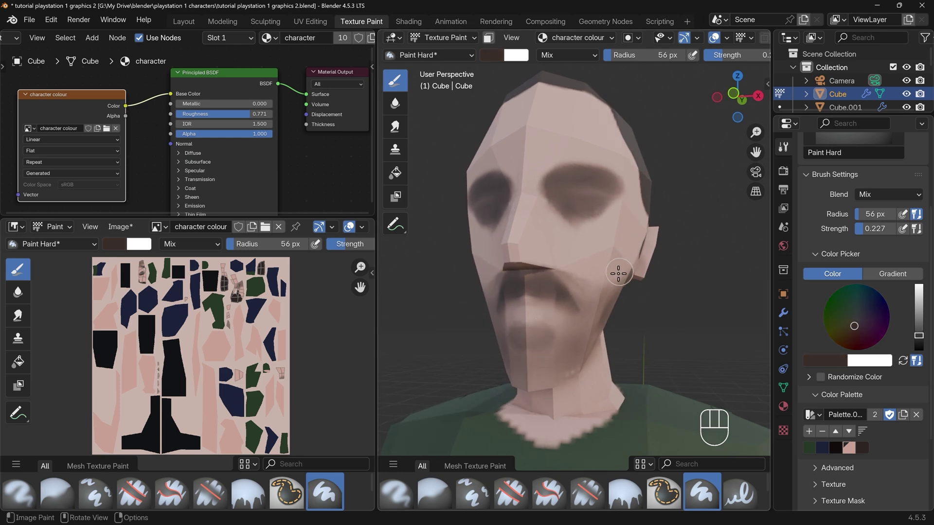
# - Sample skin and shadow tones from the face and blend the beard shading along the jaw and below the ear
pyautogui.moveTo(626, 279); pyautogui.dragTo(524, 290, button='middle')
pyautogui.hotkey('shift', 'x')
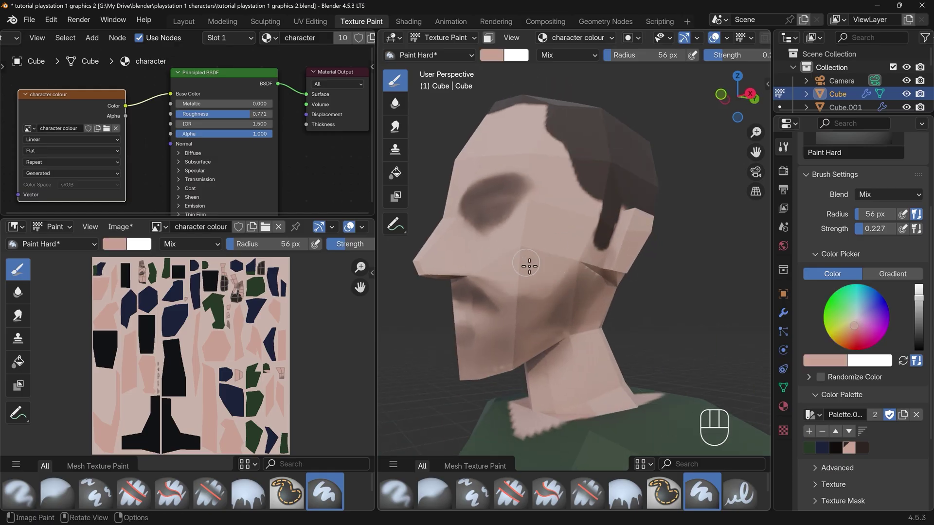
pyautogui.hotkey('shift', 'x')
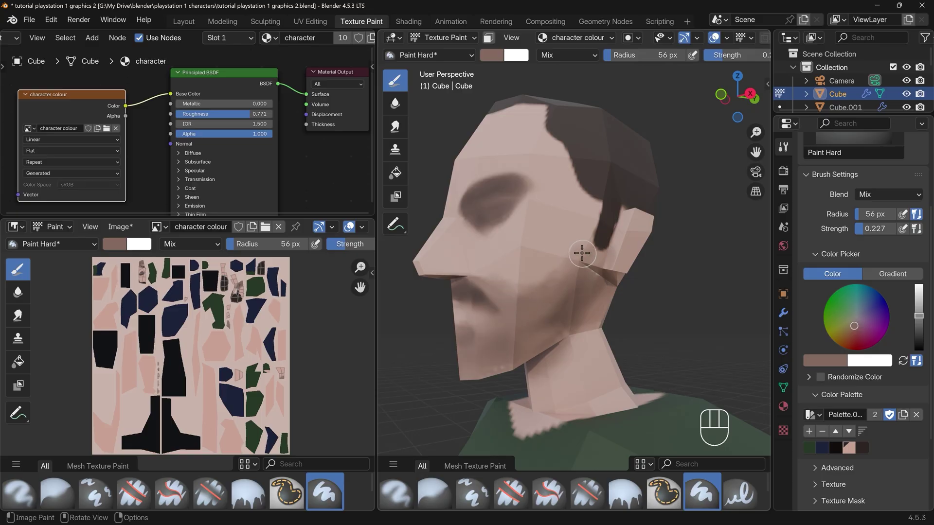
pyautogui.moveTo(594, 225)
pyautogui.mouseDown(button='middle')
pyautogui.moveTo(580, 271)
pyautogui.moveTo(566, 252)
pyautogui.mouseUp(button='middle')
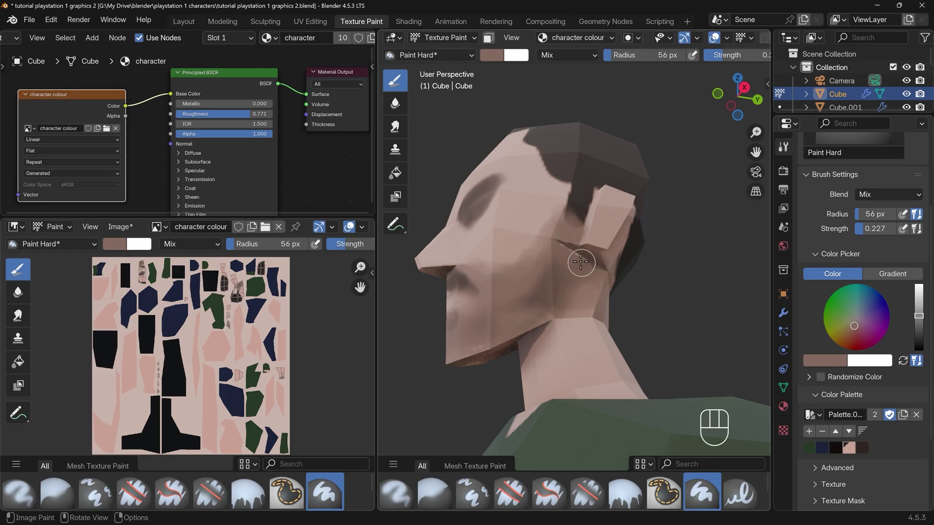
pyautogui.moveTo(624, 319)
pyautogui.mouseDown(button='middle')
pyautogui.moveTo(623, 346)
pyautogui.moveTo(729, 362)
pyautogui.mouseUp(button='middle')
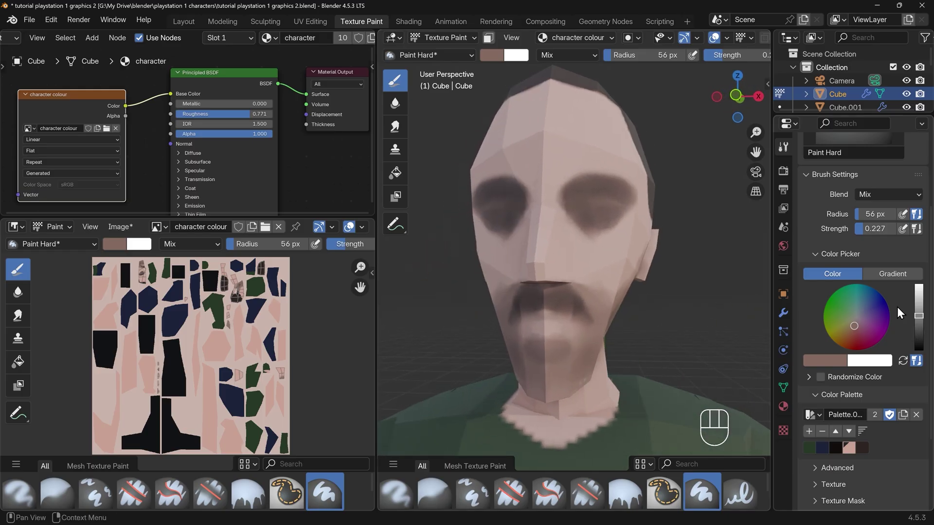
# - Darken the brush colour to a deep brown, set the radius to 24 px and paint dark eyes inside the sockets
pyautogui.moveTo(918, 316); pyautogui.dragTo(919, 338)
pyautogui.press('f')
pyautogui.moveTo(590, 264); pyautogui.dragTo(595, 214, button='middle')
pyautogui.click(589, 238)
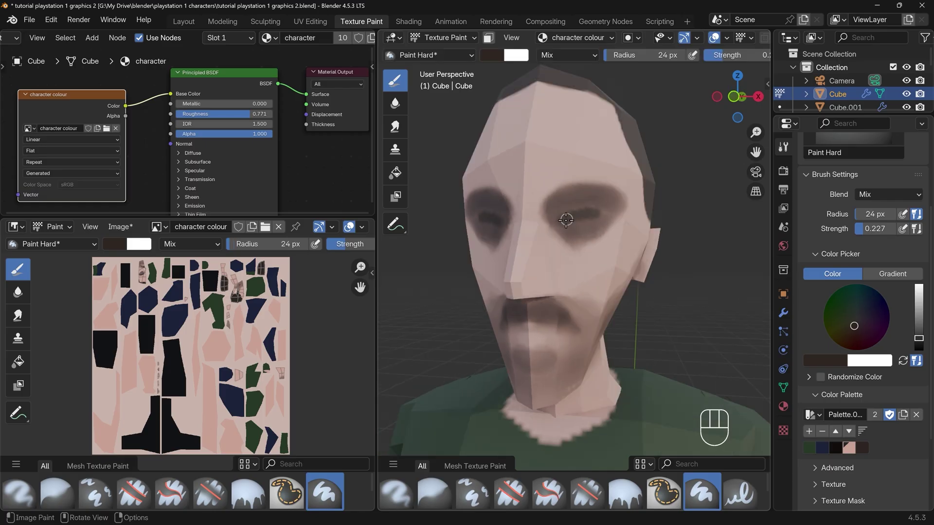
pyautogui.keyDown('ctrl'); pyautogui.moveTo(643, 213); pyautogui.dragTo(618, 234, button='middle'); pyautogui.keyUp('ctrl')
pyautogui.moveTo(618, 234)
pyautogui.mouseDown(button='middle')
pyautogui.moveTo(610, 242)
pyautogui.moveTo(592, 220)
pyautogui.mouseUp(button='middle')
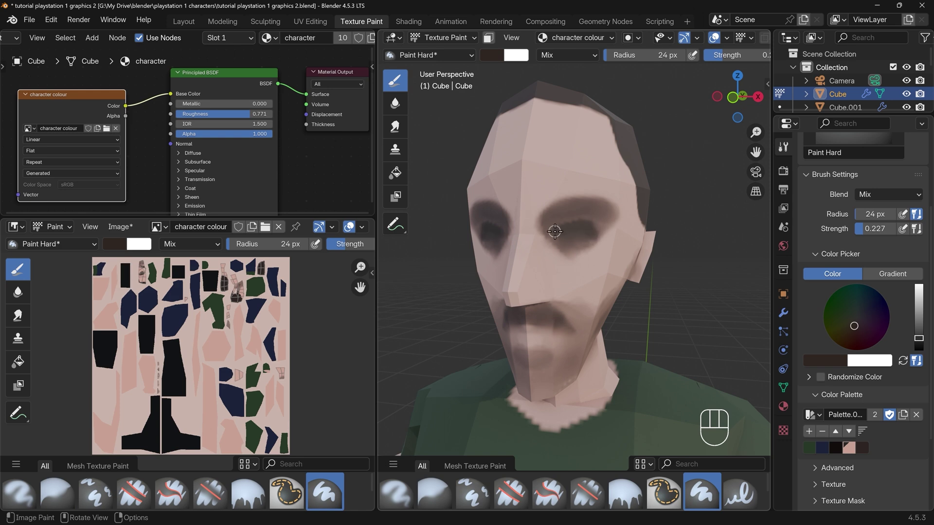
# - Reduce the brush radius to 20 px, darken the colour further and paint the mouth line and the shadow under the lower lip
pyautogui.moveTo(554, 232)
pyautogui.mouseDown(button='middle')
pyautogui.moveTo(600, 278)
pyautogui.moveTo(558, 298)
pyautogui.mouseUp(button='middle')
pyautogui.press('f')
pyautogui.click(545, 302)
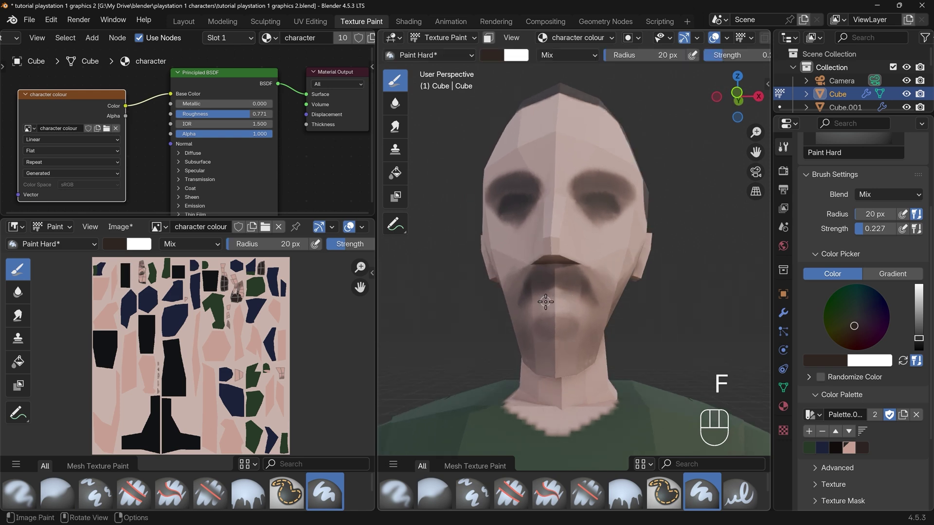
pyautogui.click(919, 344)
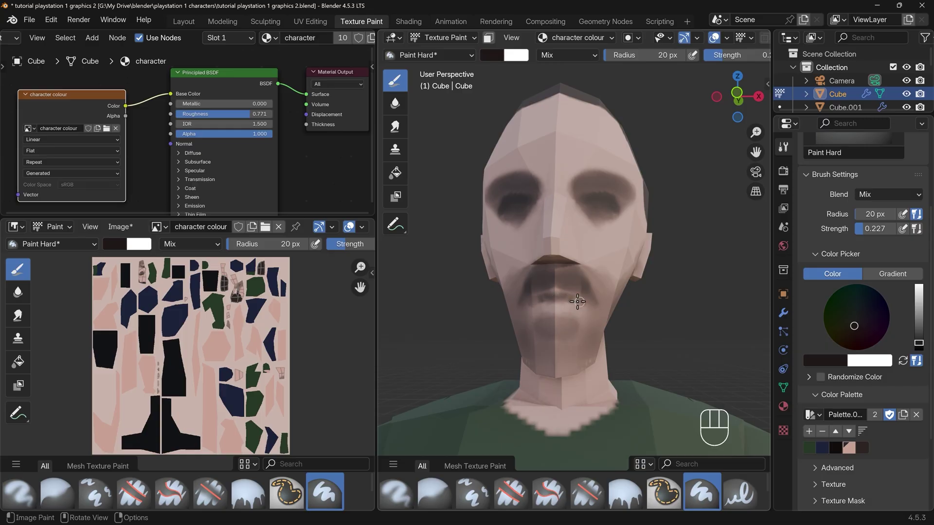
pyautogui.moveTo(585, 300)
pyautogui.mouseDown(button='middle')
pyautogui.moveTo(567, 334)
pyautogui.moveTo(529, 334)
pyautogui.moveTo(650, 335)
pyautogui.moveTo(637, 294)
pyautogui.mouseUp(button='middle')
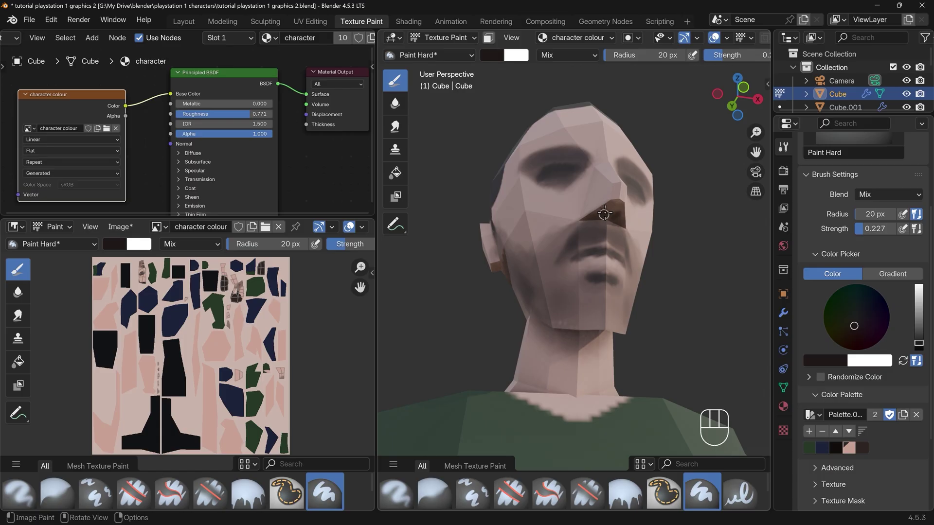
pyautogui.moveTo(604, 214)
pyautogui.mouseDown(button='middle')
pyautogui.moveTo(649, 340)
pyautogui.moveTo(651, 273)
pyautogui.mouseUp(button='middle')
# - Switch to a light pink, set the brush radius to 14 px and dab small highlights in the eyes, undoing a stray stroke
pyautogui.press('s')
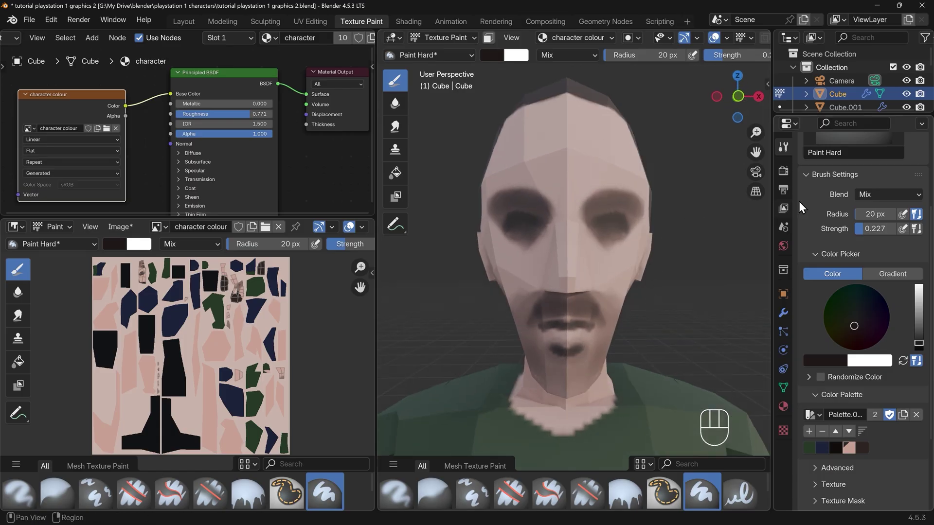
pyautogui.press('f')
pyautogui.click(613, 220)
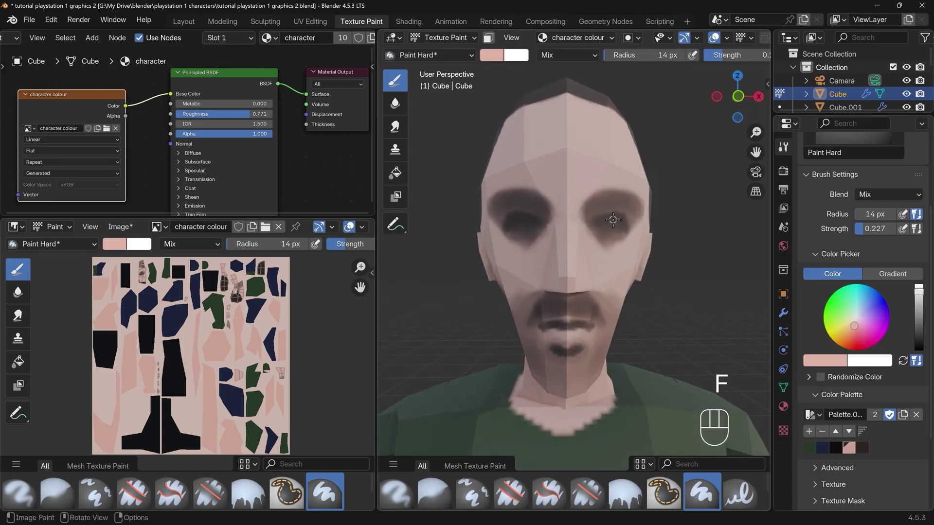
pyautogui.hotkey('ctrl', 'z')
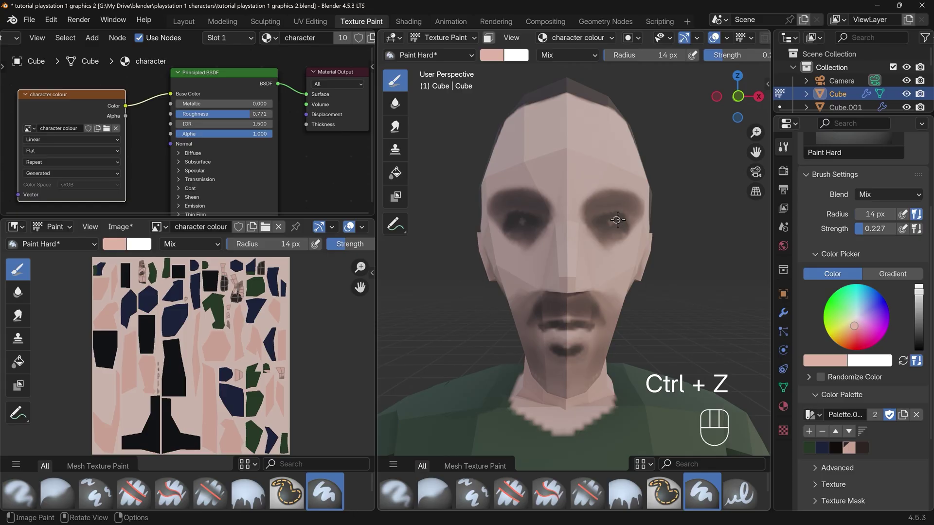
pyautogui.keyDown('ctrl'); pyautogui.moveTo(617, 220); pyautogui.dragTo(718, 334, button='middle'); pyautogui.keyUp('ctrl')
pyautogui.moveTo(698, 325); pyautogui.dragTo(656, 360, button='middle')
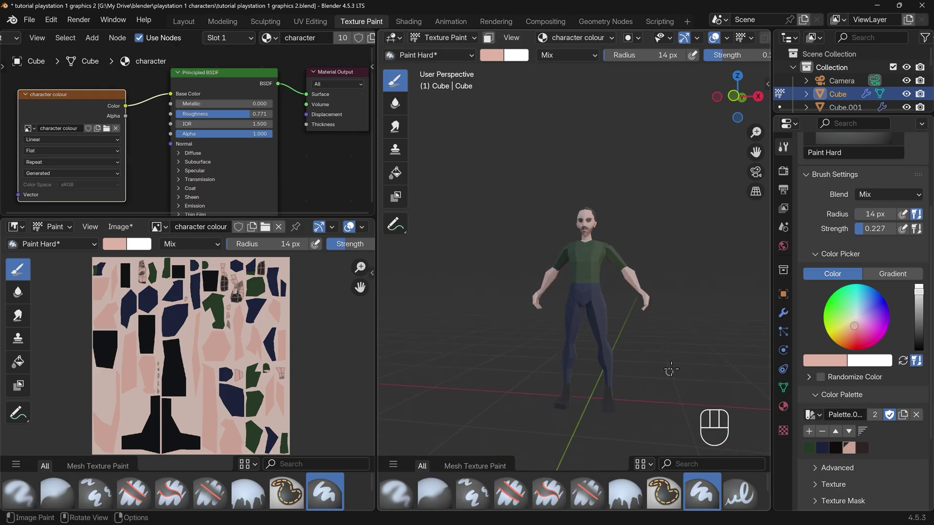
pyautogui.moveTo(671, 370); pyautogui.dragTo(675, 391, button='middle')
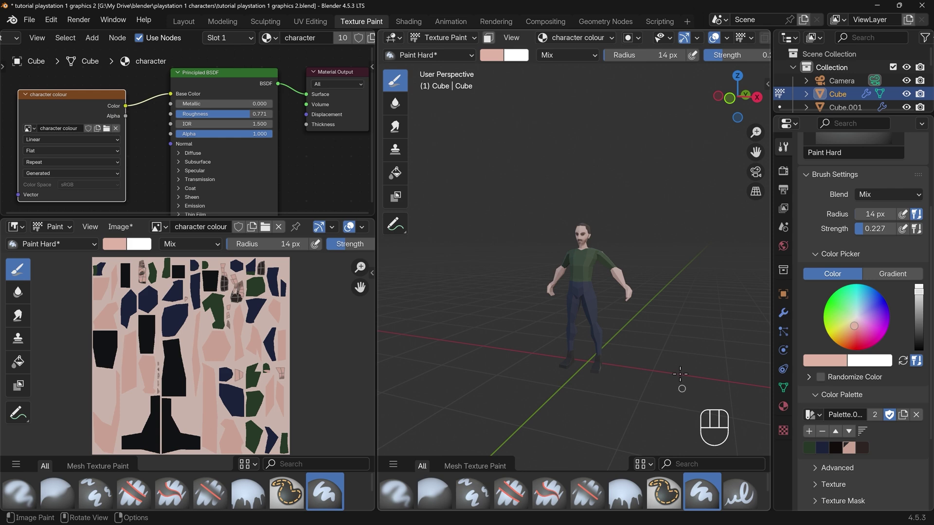
pyautogui.moveTo(673, 301); pyautogui.dragTo(660, 305, button='middle')
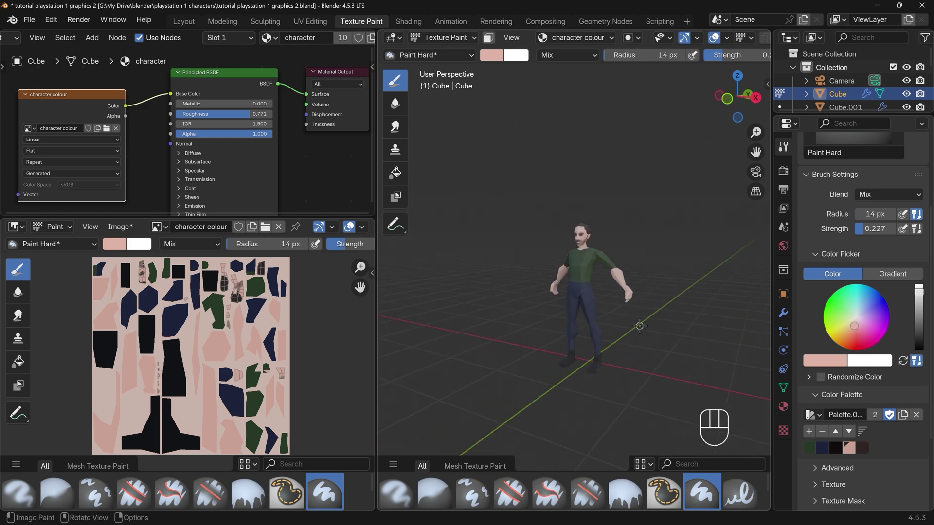
# - Save the painted texture as a new PNG image named character colour2.png in the playstation 1 characters folder
pyautogui.click(113, 227)
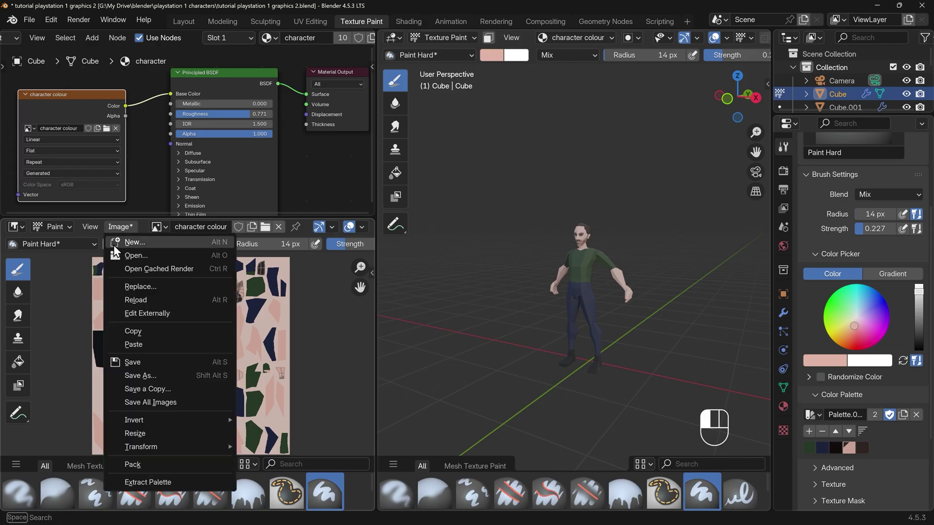
pyautogui.click(136, 376)
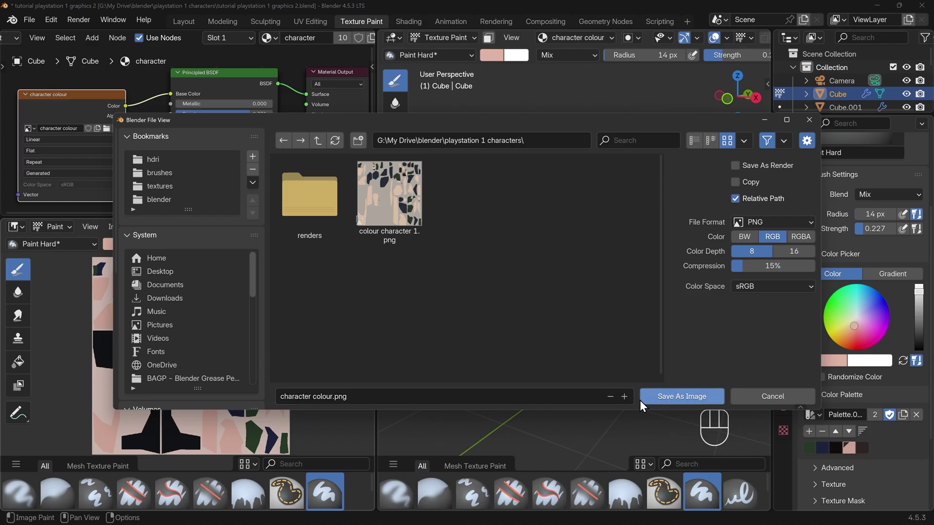
pyautogui.click(374, 396)
pyautogui.press('Left')
pyautogui.press('Left')
pyautogui.press('Left')
pyautogui.press('Left')
pyautogui.write('2')
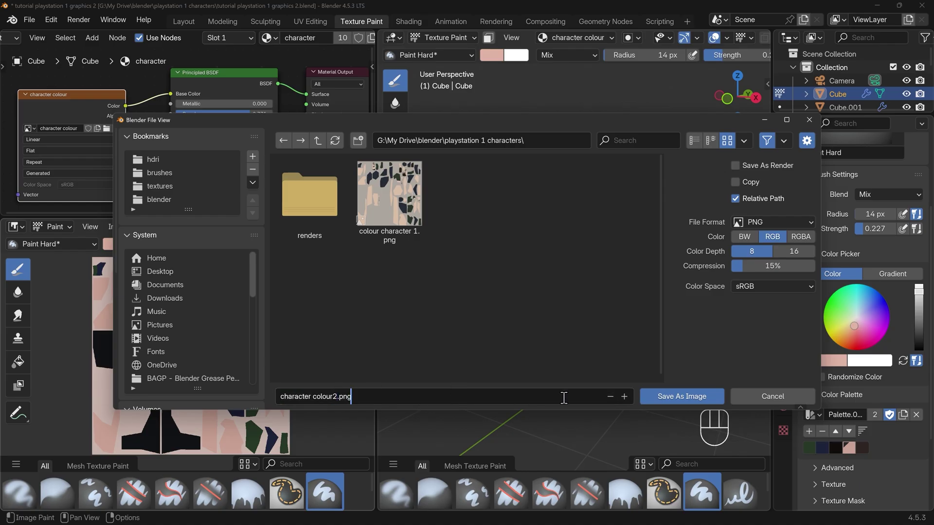
pyautogui.click(673, 399)
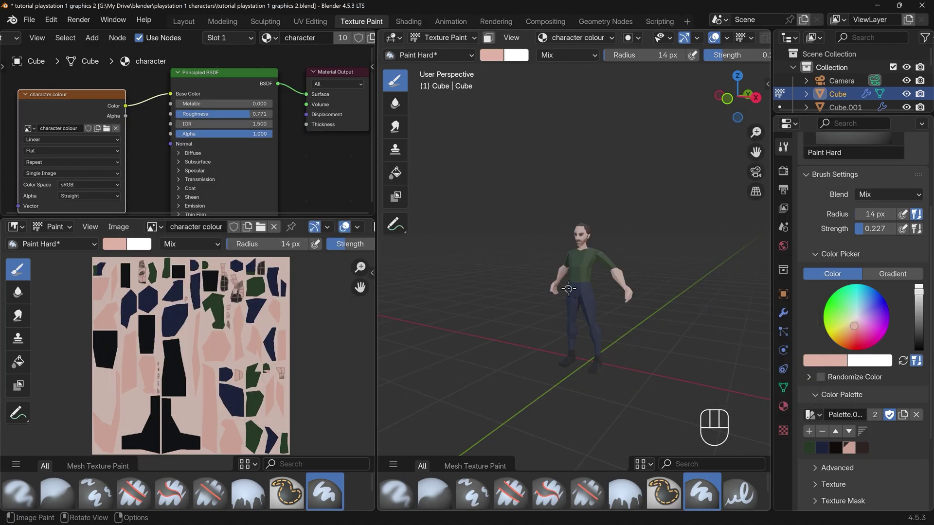
# - Switch to Object Mode, select all the character's body parts, shade them smooth and deselect everything
pyautogui.keyDown('shift'); pyautogui.moveTo(597, 317); pyautogui.dragTo(619, 293, button='middle'); pyautogui.keyUp('shift')
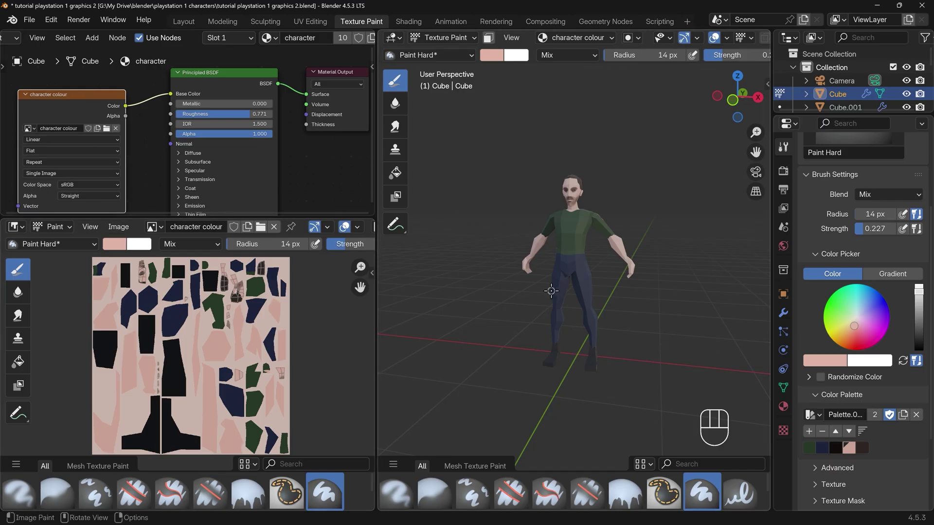
pyautogui.click(439, 37)
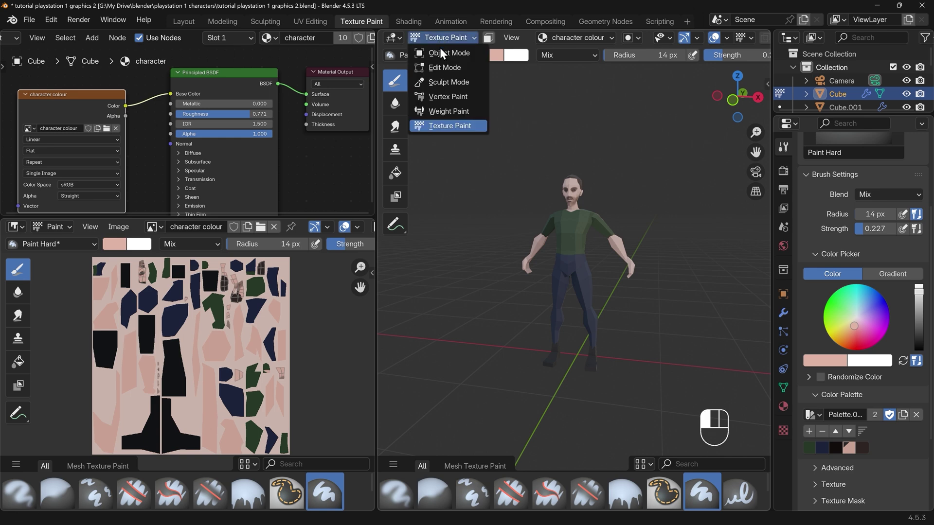
pyautogui.click(439, 49)
pyautogui.moveTo(483, 151)
pyautogui.mouseDown()
pyautogui.moveTo(627, 362)
pyautogui.moveTo(629, 351)
pyautogui.mouseUp()
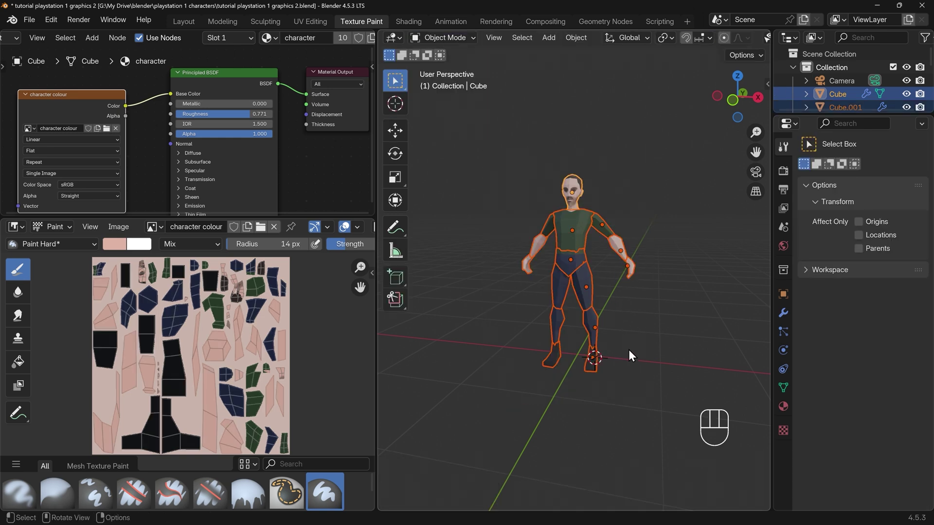
pyautogui.rightClick(577, 249)
pyautogui.click(578, 250)
pyautogui.click(658, 284)
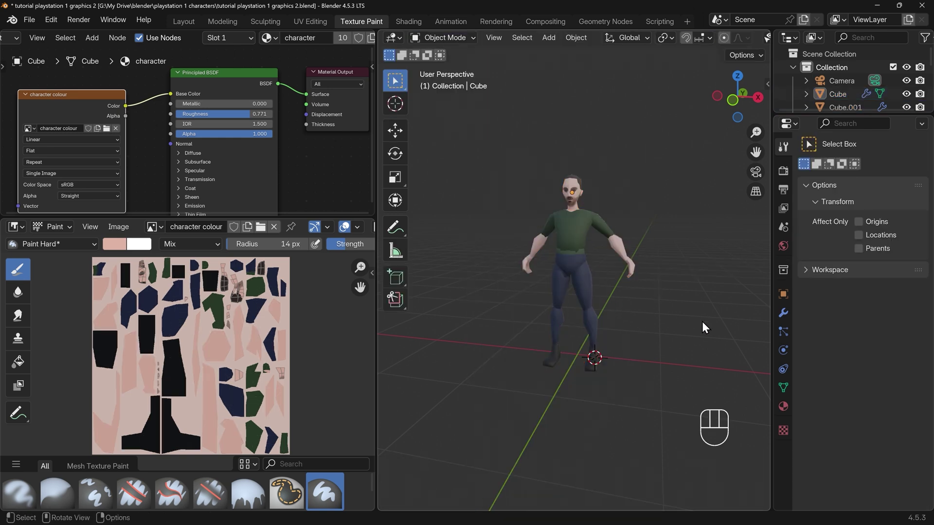
# - Examine the smooth-shaded character from the front and both sides, up close and from a distance
pyautogui.moveTo(704, 327); pyautogui.dragTo(637, 308, button='middle')
pyautogui.scroll(3, 653, 308)
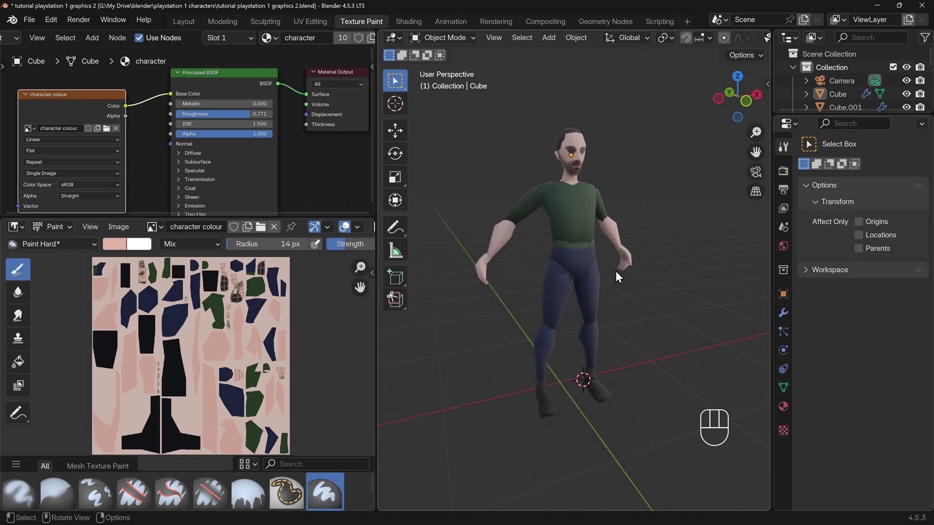
pyautogui.scroll(2, 616, 276)
pyautogui.scroll(-3, 695, 237)
pyautogui.moveTo(696, 238); pyautogui.dragTo(617, 283, button='middle')
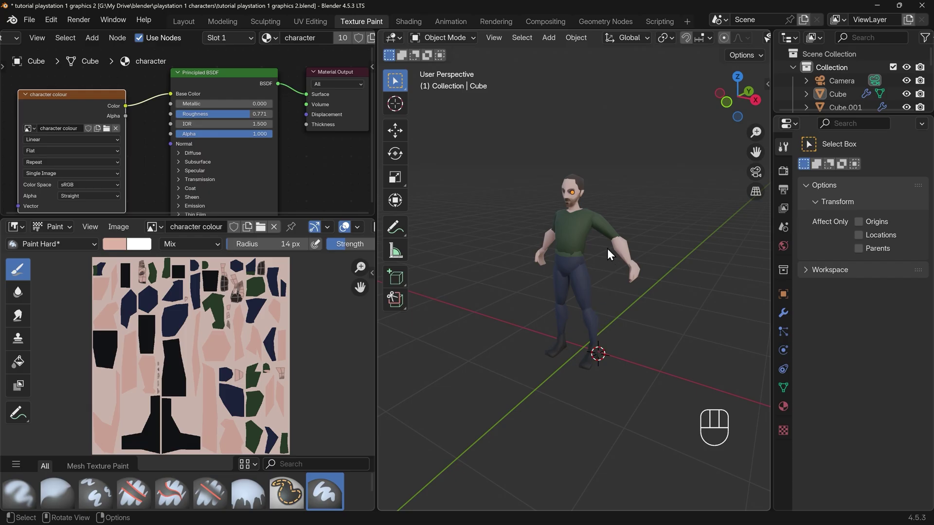
pyautogui.moveTo(568, 203); pyautogui.dragTo(571, 226, button='middle')
pyautogui.scroll(4, 650, 293)
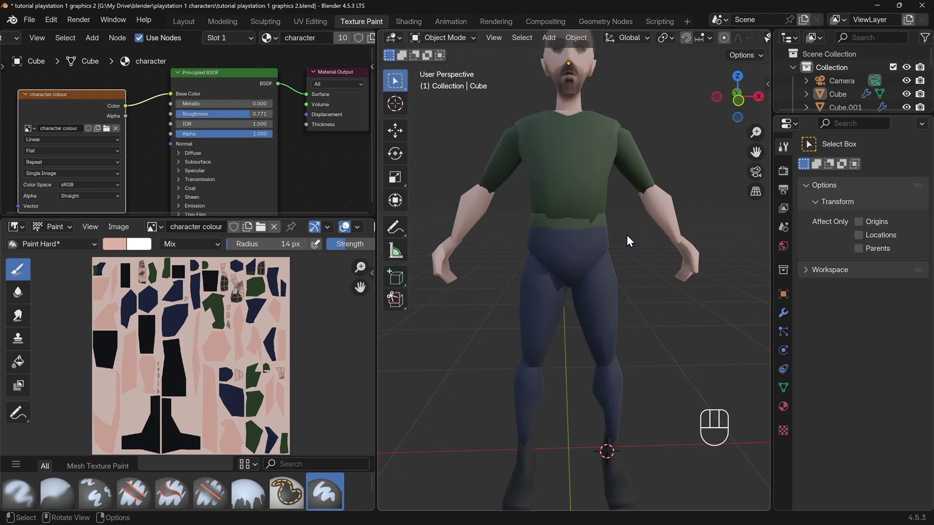
pyautogui.moveTo(627, 239); pyautogui.dragTo(656, 199, button='middle')
pyautogui.scroll(-5, 638, 265)
pyautogui.moveTo(637, 287); pyautogui.dragTo(629, 307, button='middle')
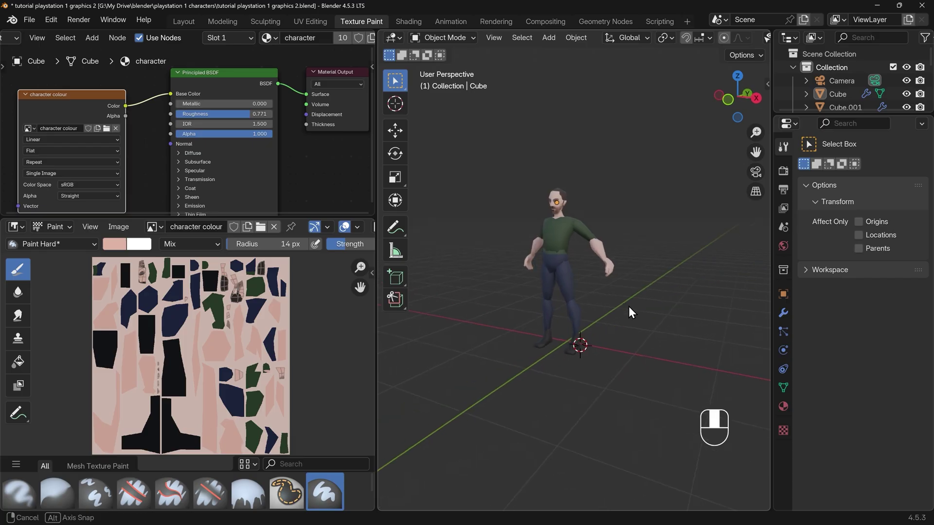